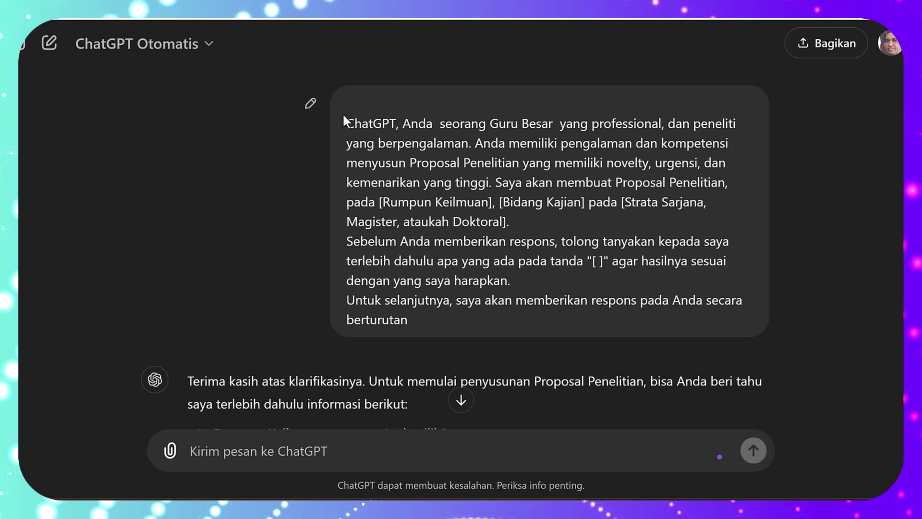
- Review the opening research-proposal prompt and the follow-up reply giving the scientific field, study area and degree level
{"action": "left_click_drag", "start_coordinate": [346, 124], "coordinate": [446, 318]}
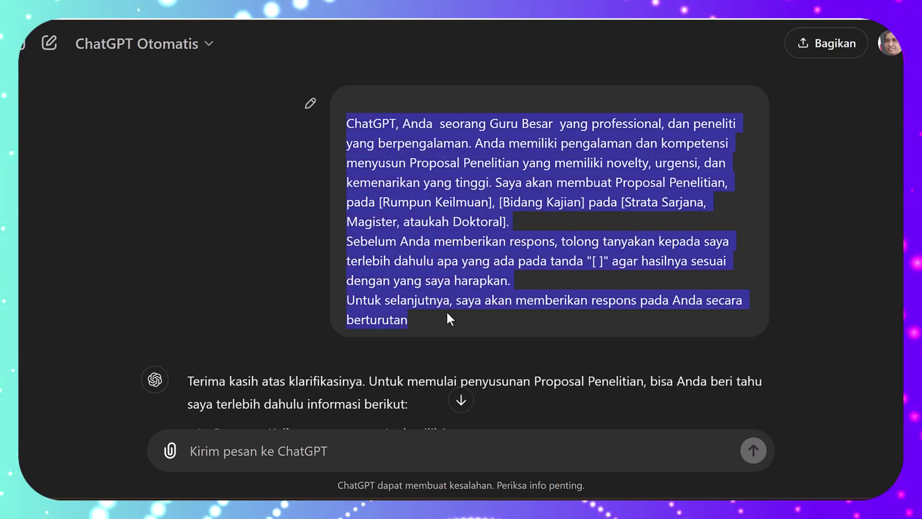
{"action": "left_click", "coordinate": [288, 194]}
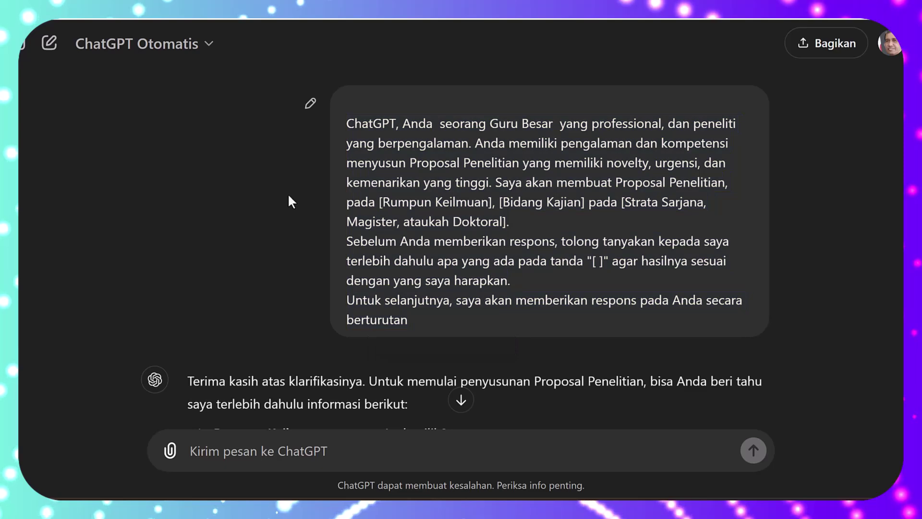
{"action": "scroll", "coordinate": [289, 195], "scroll_direction": "down", "scroll_amount": 2}
{"action": "scroll", "coordinate": [289, 194], "scroll_direction": "down", "scroll_amount": 2}
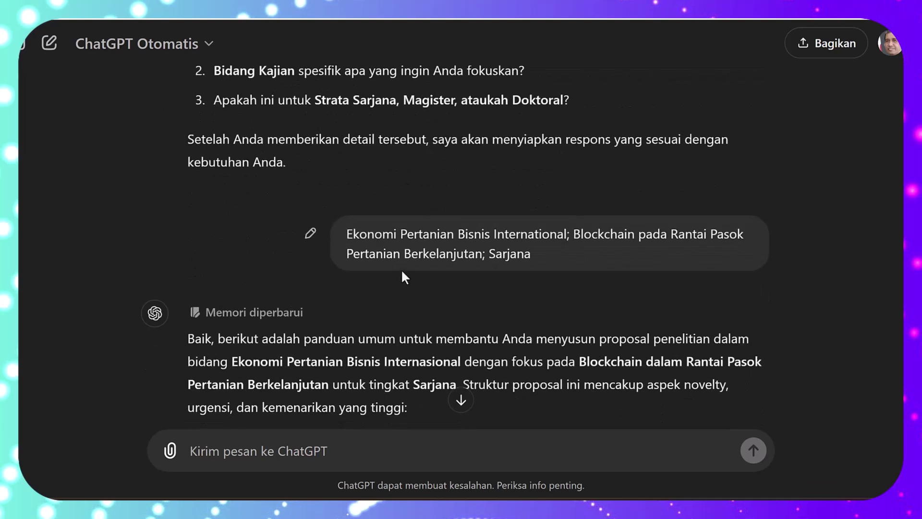
{"action": "left_click_drag", "start_coordinate": [345, 235], "coordinate": [491, 258]}
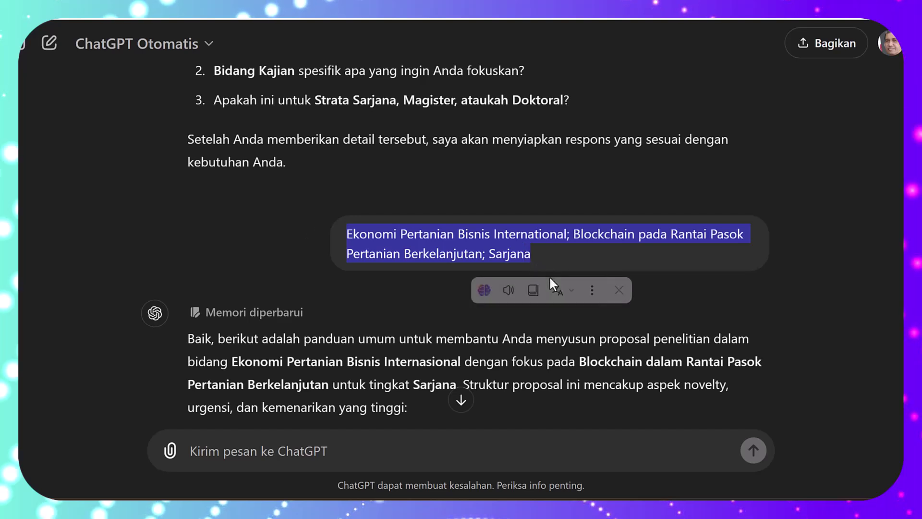
{"action": "left_click", "coordinate": [424, 286]}
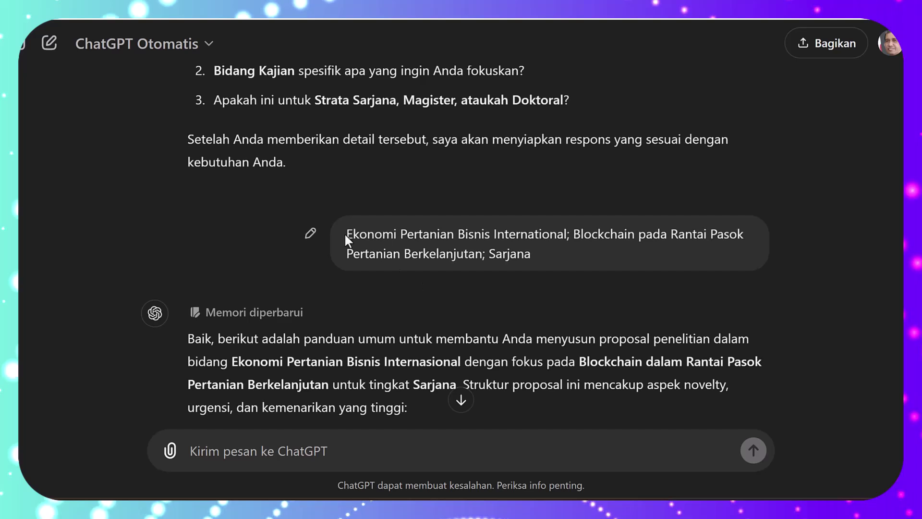
{"action": "left_click_drag", "start_coordinate": [348, 234], "coordinate": [529, 254]}
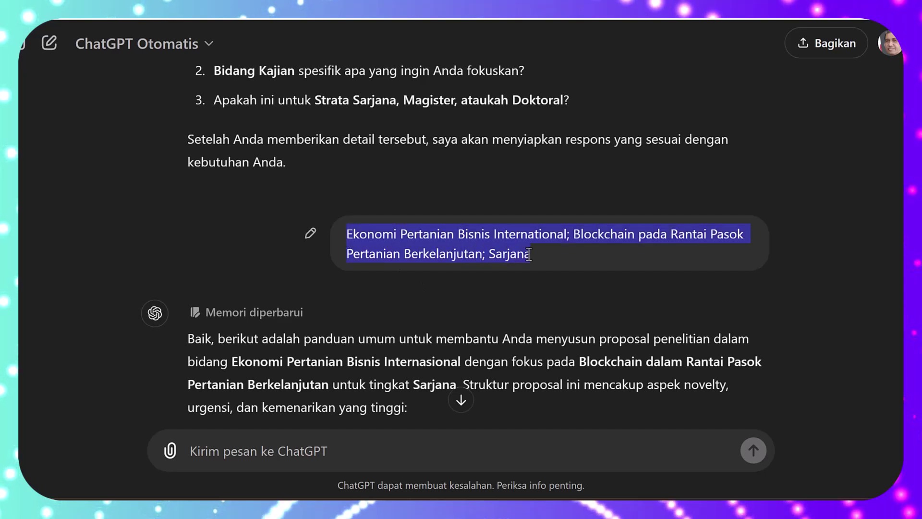
{"action": "left_click", "coordinate": [315, 258]}
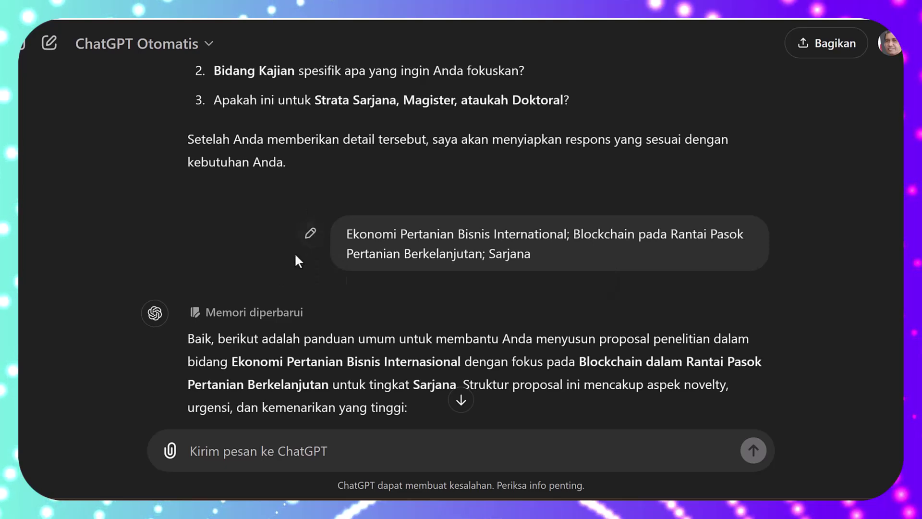
- Read through the generated proposal outline from "Judul Penelitian" to "Kemenarikan dan Dampak Penelitian"
{"action": "scroll", "coordinate": [295, 253], "scroll_direction": "down", "scroll_amount": 2}
{"action": "scroll", "coordinate": [295, 252], "scroll_direction": "down", "scroll_amount": 2}
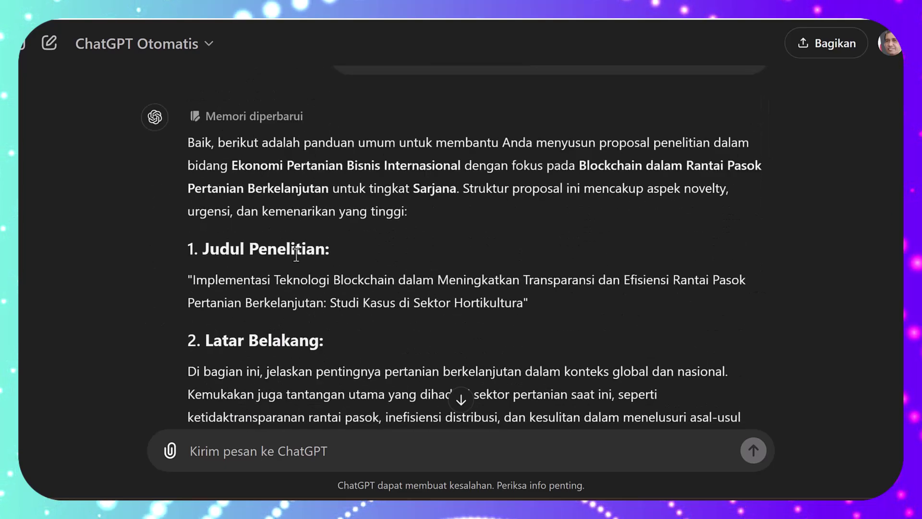
{"action": "scroll", "coordinate": [296, 255], "scroll_direction": "down", "scroll_amount": 1}
{"action": "scroll", "coordinate": [296, 257], "scroll_direction": "down", "scroll_amount": 2}
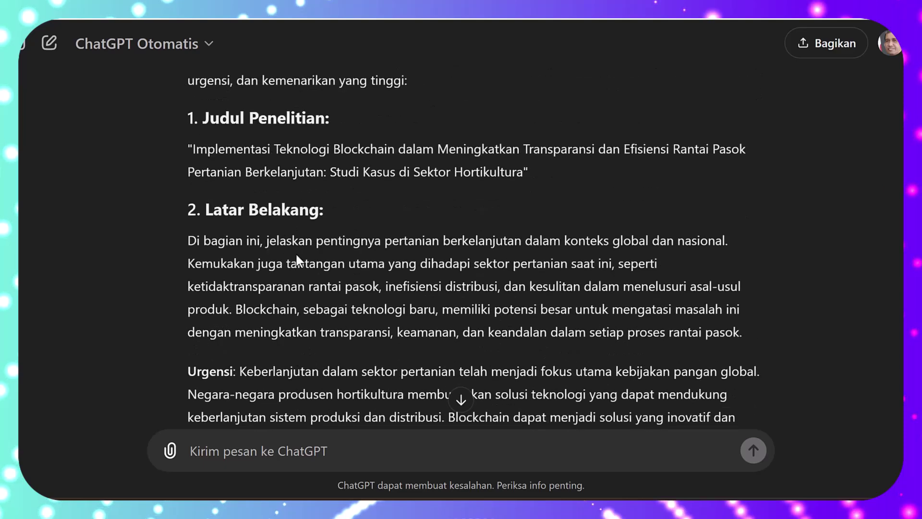
{"action": "scroll", "coordinate": [295, 254], "scroll_direction": "down", "scroll_amount": 9}
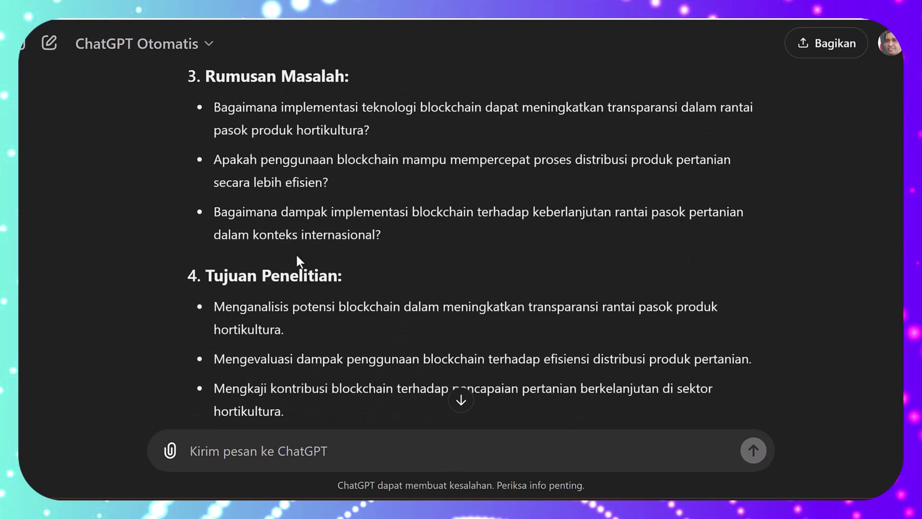
{"action": "scroll", "coordinate": [297, 256], "scroll_direction": "down", "scroll_amount": 4}
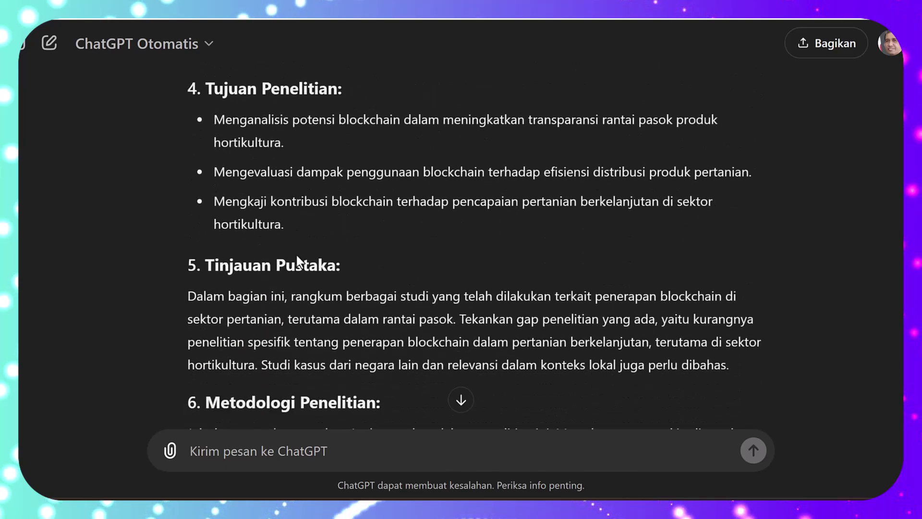
{"action": "scroll", "coordinate": [297, 256], "scroll_direction": "down", "scroll_amount": 3}
{"action": "scroll", "coordinate": [296, 257], "scroll_direction": "down", "scroll_amount": 1}
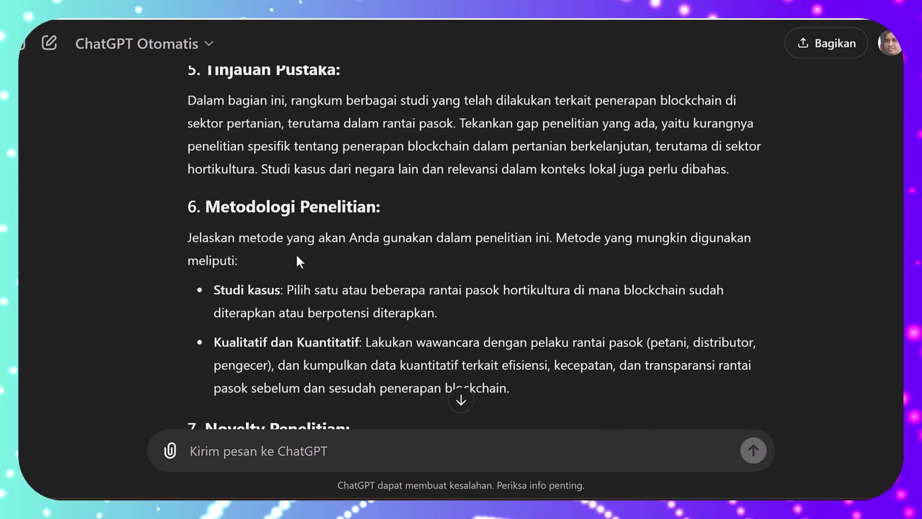
{"action": "scroll", "coordinate": [296, 253], "scroll_direction": "down", "scroll_amount": 8}
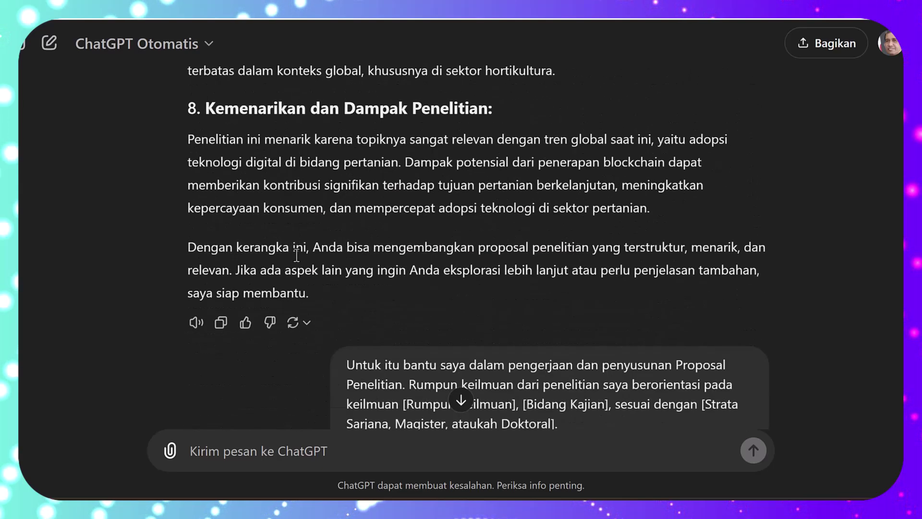
{"action": "scroll", "coordinate": [297, 255], "scroll_direction": "down", "scroll_amount": 3}
{"action": "scroll", "coordinate": [299, 259], "scroll_direction": "up", "scroll_amount": 4}
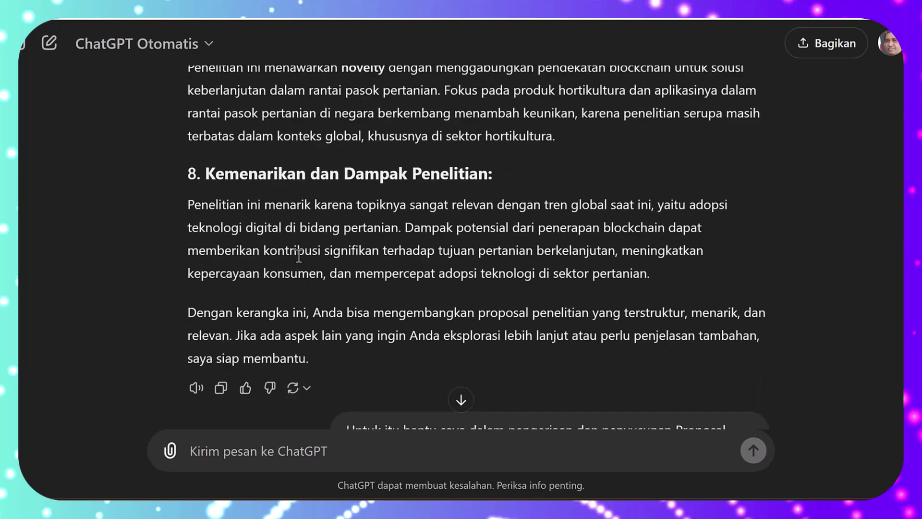
- Examine the prompt asking for 10 research topics, including its [Bidang Kajian] placeholder, and the response to it
{"action": "scroll", "coordinate": [298, 255], "scroll_direction": "down", "scroll_amount": 2}
{"action": "scroll", "coordinate": [288, 299], "scroll_direction": "down", "scroll_amount": 3}
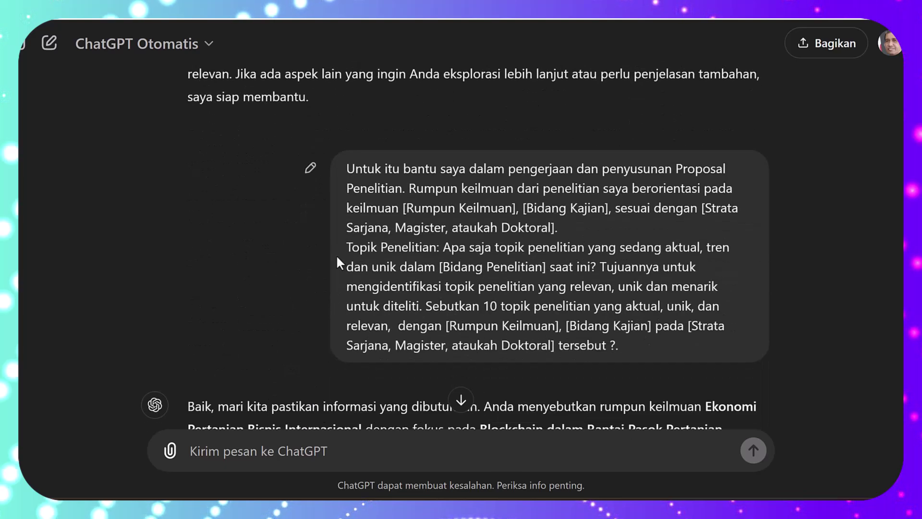
{"action": "scroll", "coordinate": [364, 204], "scroll_direction": "down", "scroll_amount": 1}
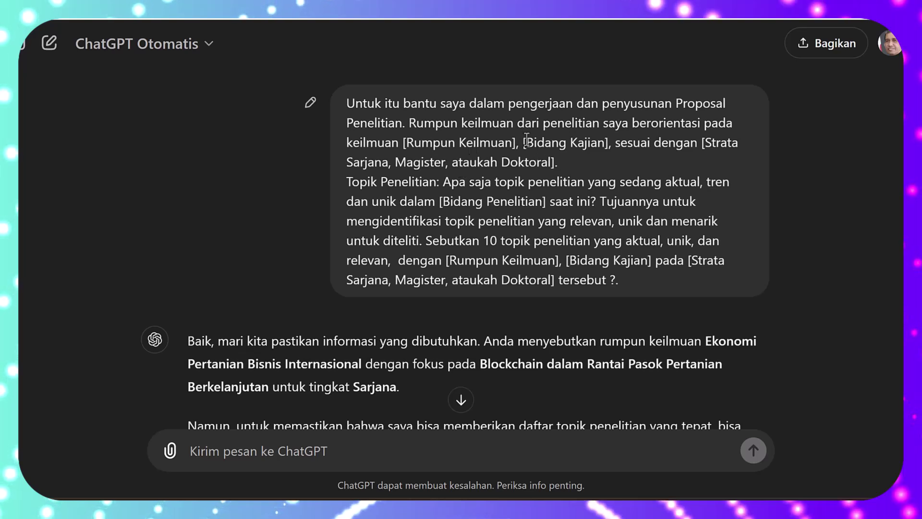
{"action": "left_click_drag", "start_coordinate": [524, 142], "coordinate": [596, 150]}
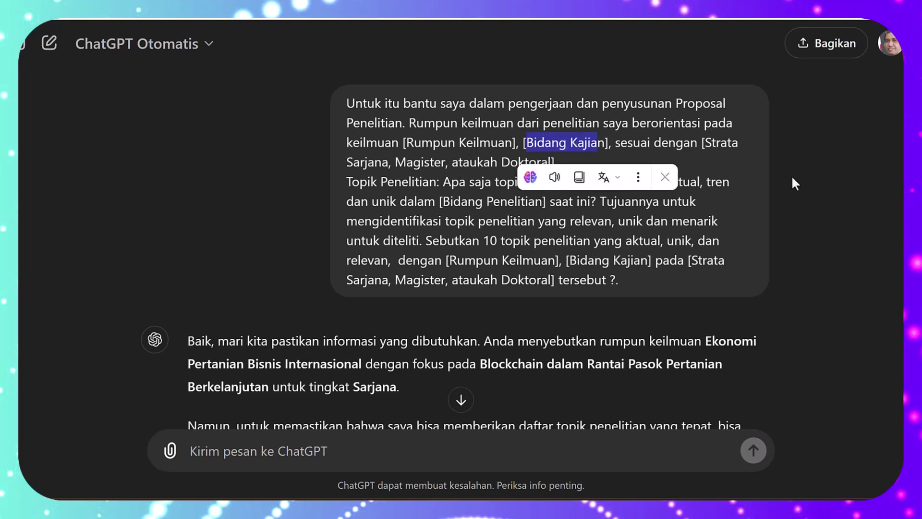
{"action": "left_click", "coordinate": [738, 149]}
{"action": "scroll", "coordinate": [563, 217], "scroll_direction": "down", "scroll_amount": 1}
{"action": "scroll", "coordinate": [563, 217], "scroll_direction": "down", "scroll_amount": 1}
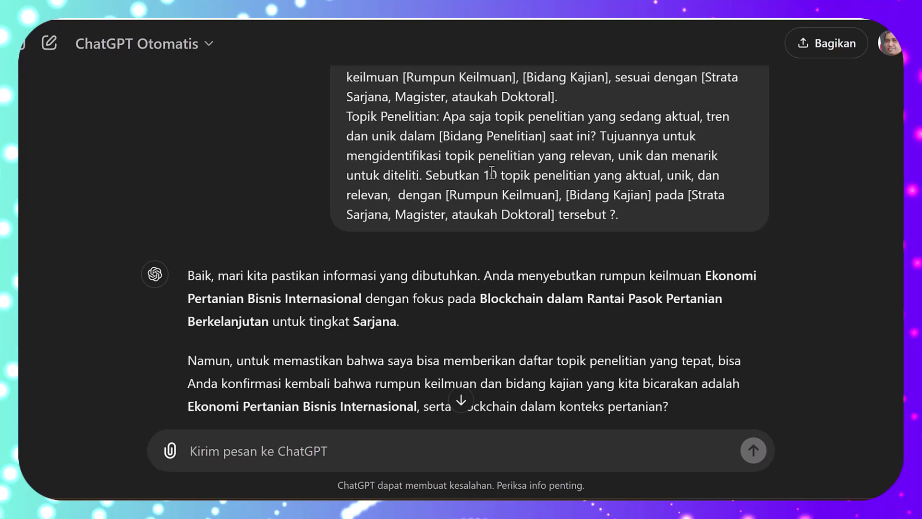
{"action": "scroll", "coordinate": [389, 257], "scroll_direction": "down", "scroll_amount": 3}
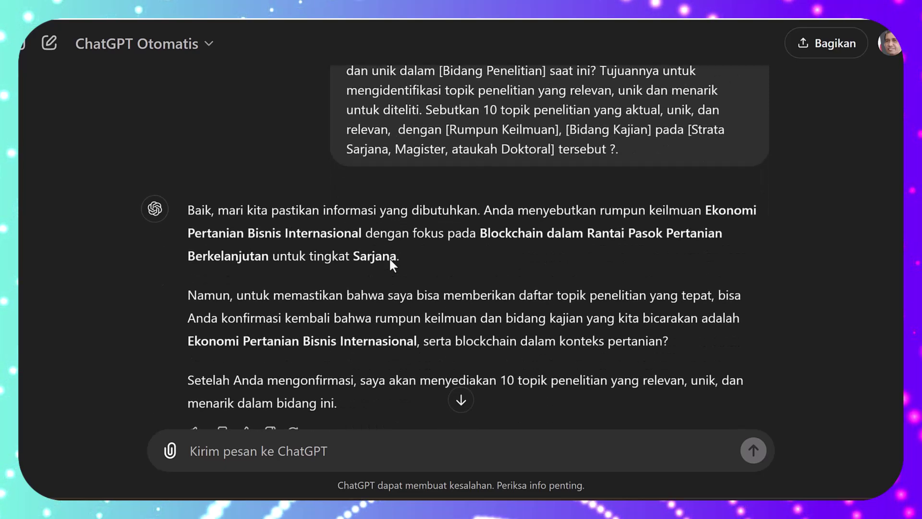
{"action": "scroll", "coordinate": [391, 258], "scroll_direction": "down", "scroll_amount": 2}
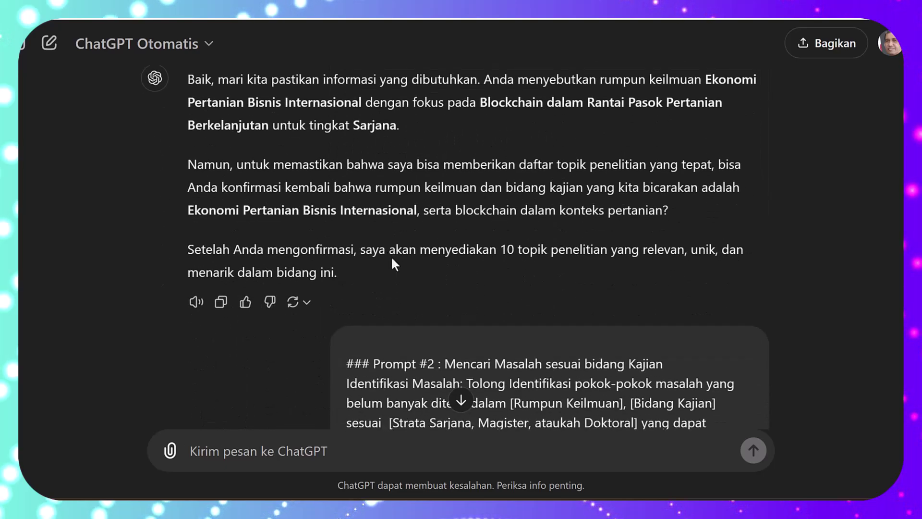
{"action": "scroll", "coordinate": [391, 255], "scroll_direction": "up", "scroll_amount": 2}
{"action": "scroll", "coordinate": [391, 256], "scroll_direction": "down", "scroll_amount": 2}
{"action": "scroll", "coordinate": [392, 258], "scroll_direction": "down", "scroll_amount": 3}
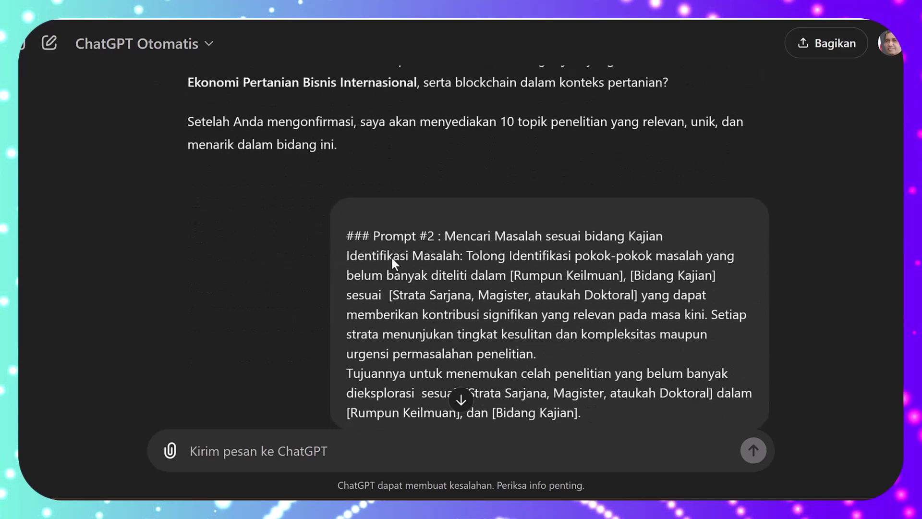
{"action": "scroll", "coordinate": [392, 256], "scroll_direction": "up", "scroll_amount": 5}
- Examine Prompt #2 on identifying under-researched problems, including its [Rumpun Keilmuan] placeholder
{"action": "scroll", "coordinate": [393, 258], "scroll_direction": "down", "scroll_amount": 5}
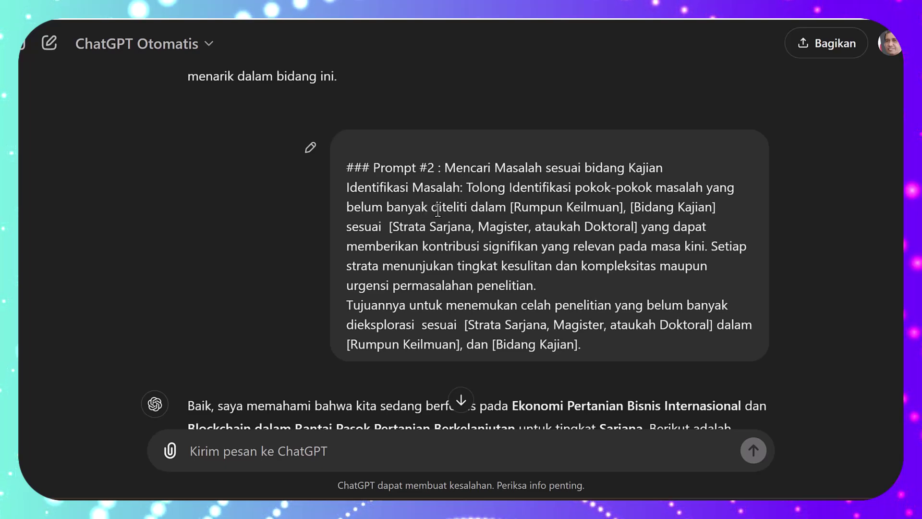
{"action": "scroll", "coordinate": [438, 210], "scroll_direction": "down", "scroll_amount": 1}
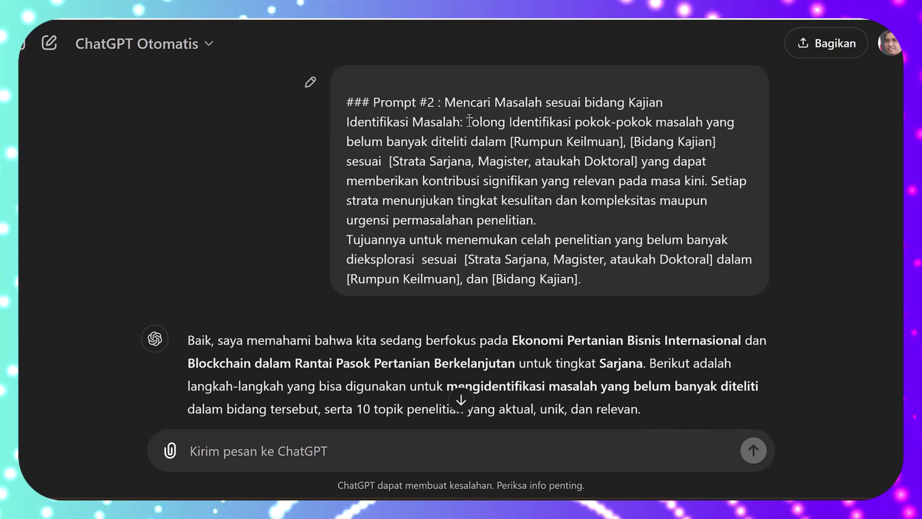
{"action": "left_click_drag", "start_coordinate": [521, 135], "coordinate": [515, 140]}
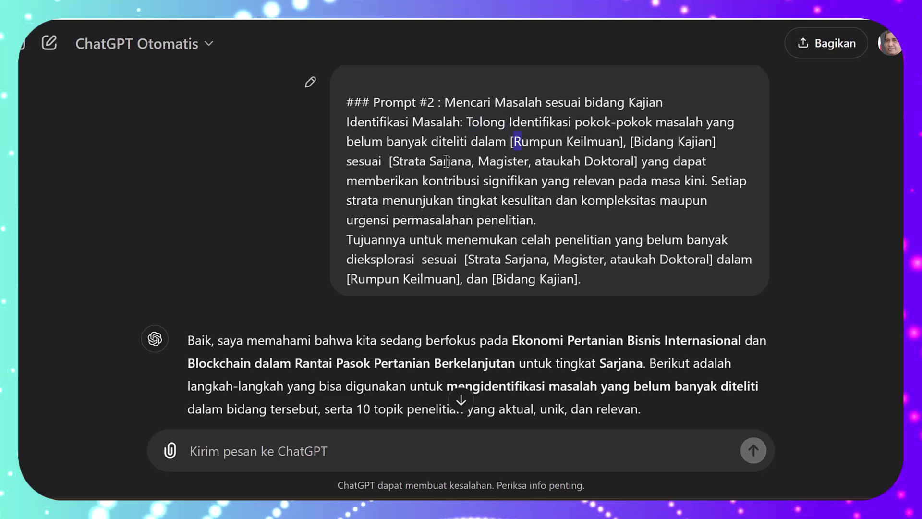
{"action": "left_click", "coordinate": [330, 152]}
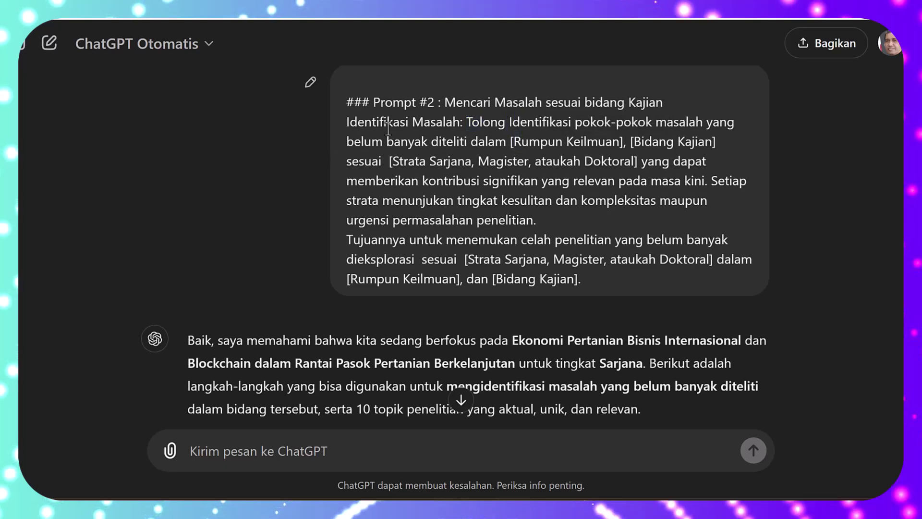
- Read through the response to Prompt #2, covering the under-researched problems, the research topics and their relevance, uniqueness and urgency
{"action": "scroll", "coordinate": [389, 128], "scroll_direction": "down", "scroll_amount": 3}
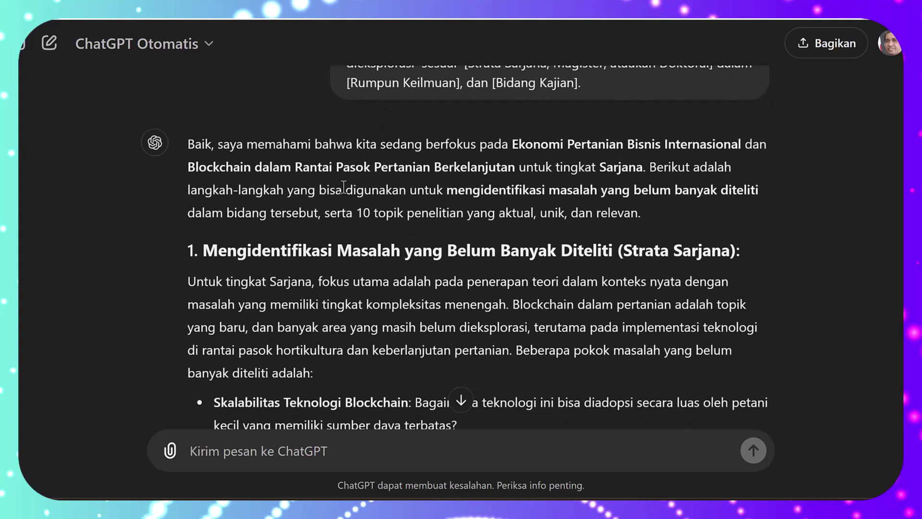
{"action": "scroll", "coordinate": [344, 187], "scroll_direction": "down", "scroll_amount": 2}
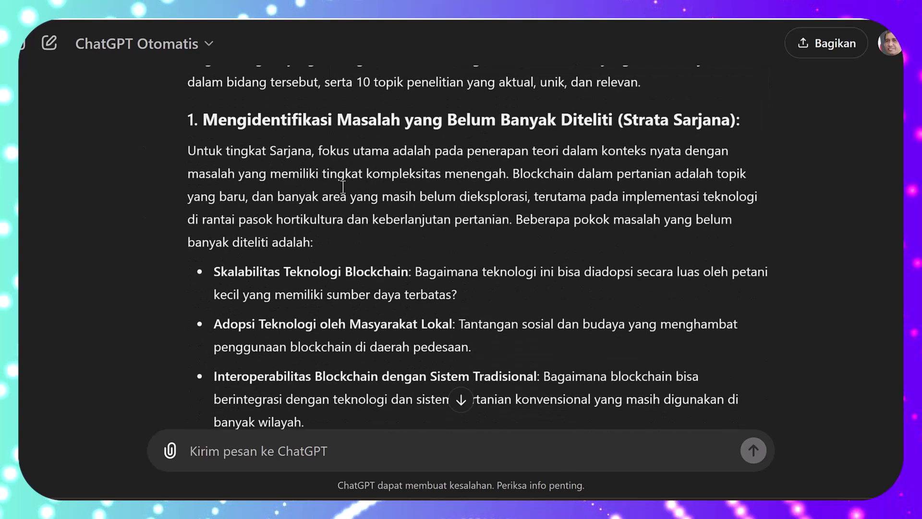
{"action": "scroll", "coordinate": [343, 186], "scroll_direction": "down", "scroll_amount": 4}
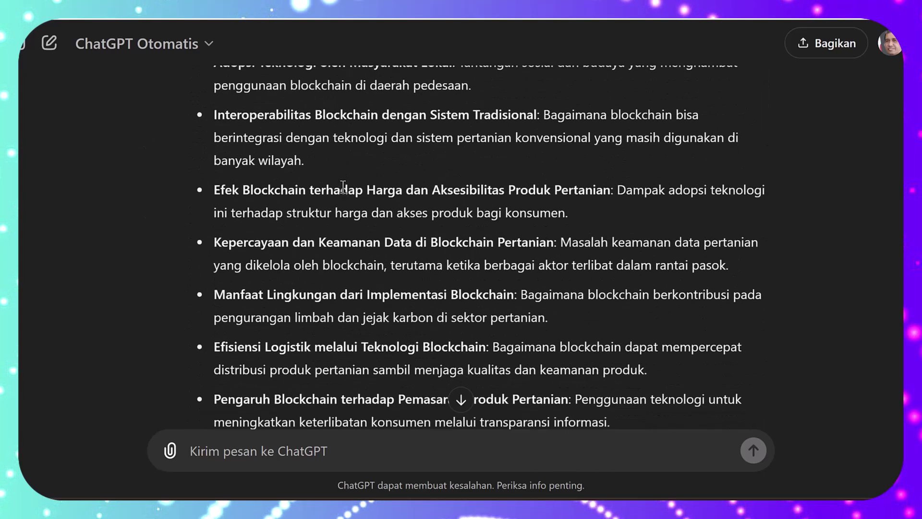
{"action": "scroll", "coordinate": [343, 186], "scroll_direction": "down", "scroll_amount": 6}
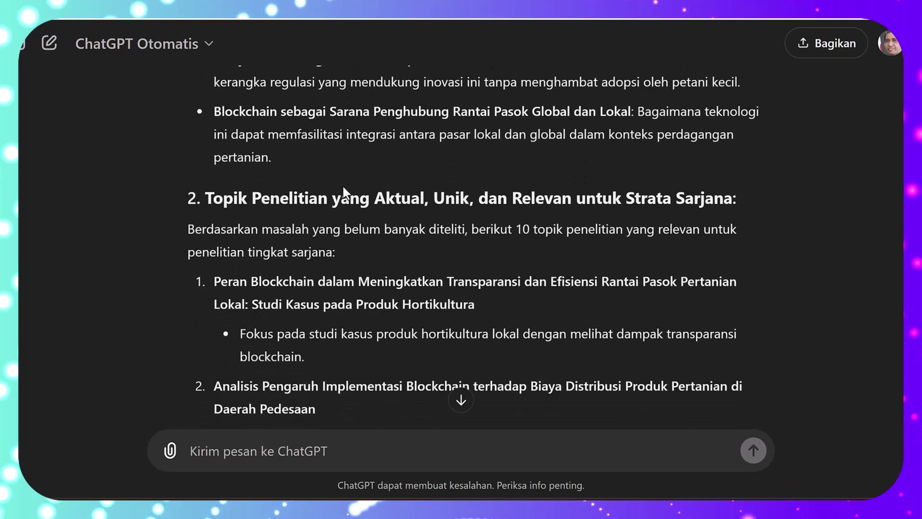
{"action": "scroll", "coordinate": [343, 186], "scroll_direction": "down", "scroll_amount": 6}
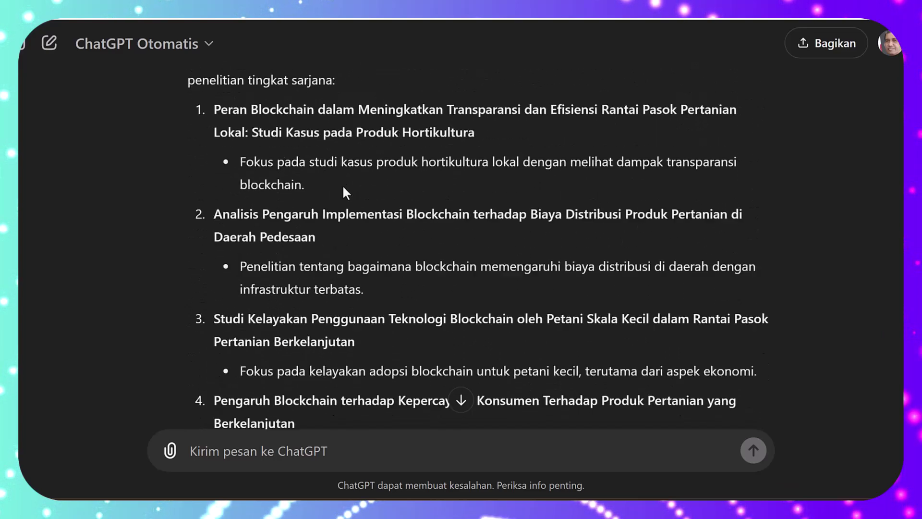
{"action": "scroll", "coordinate": [343, 190], "scroll_direction": "down", "scroll_amount": 9}
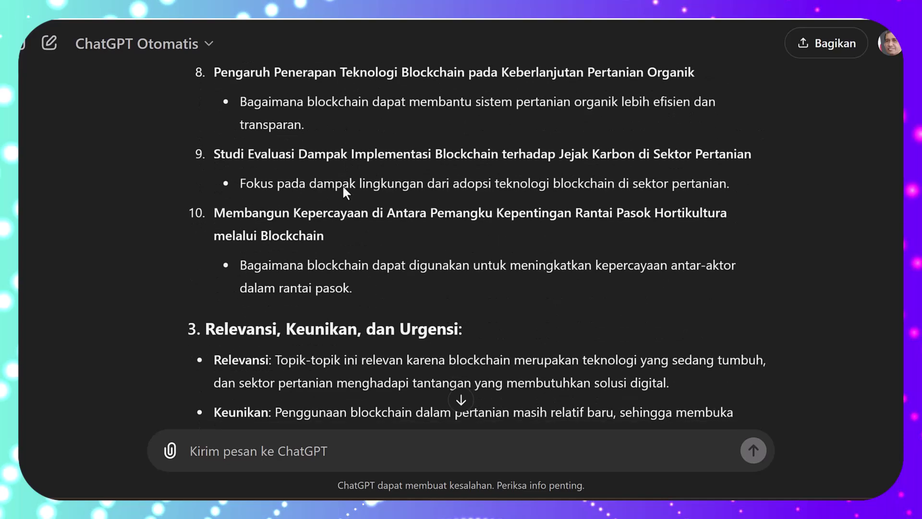
{"action": "scroll", "coordinate": [342, 192], "scroll_direction": "down", "scroll_amount": 4}
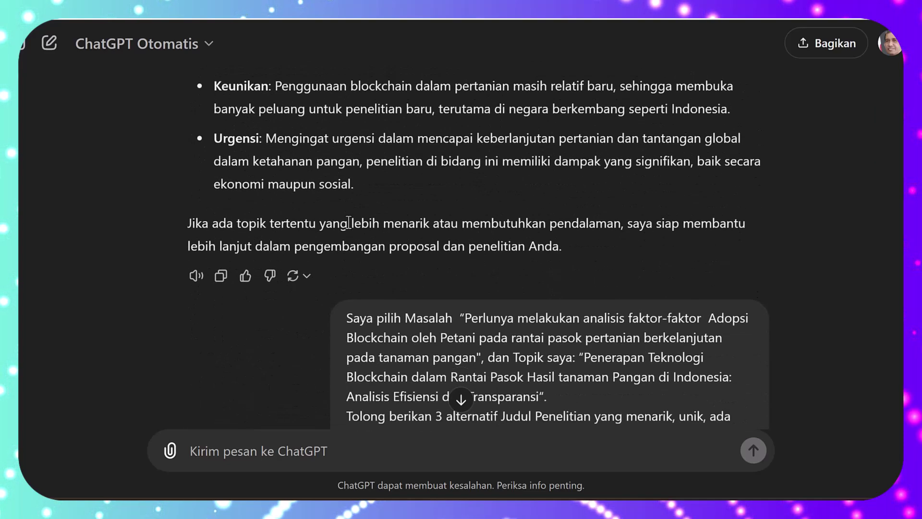
{"action": "scroll", "coordinate": [336, 225], "scroll_direction": "up", "scroll_amount": 4}
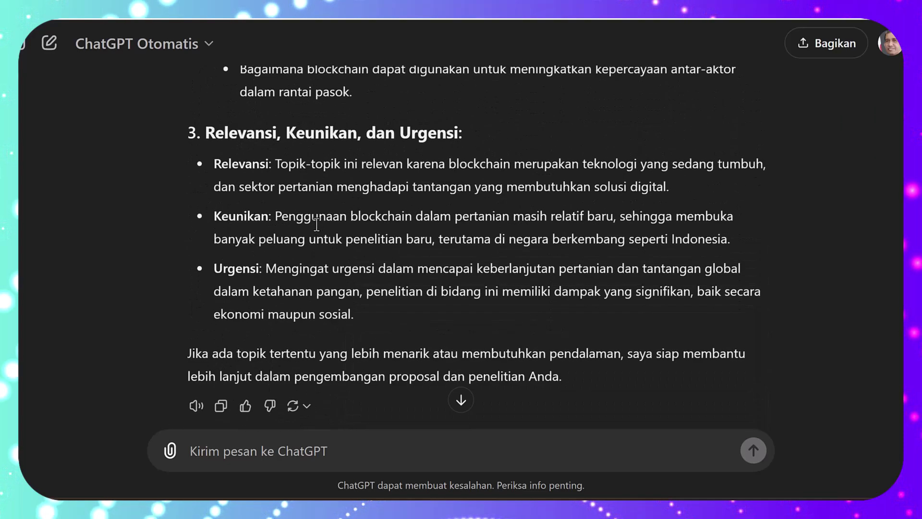
{"action": "scroll", "coordinate": [325, 217], "scroll_direction": "down", "scroll_amount": 3}
{"action": "scroll", "coordinate": [326, 217], "scroll_direction": "up", "scroll_amount": 20}
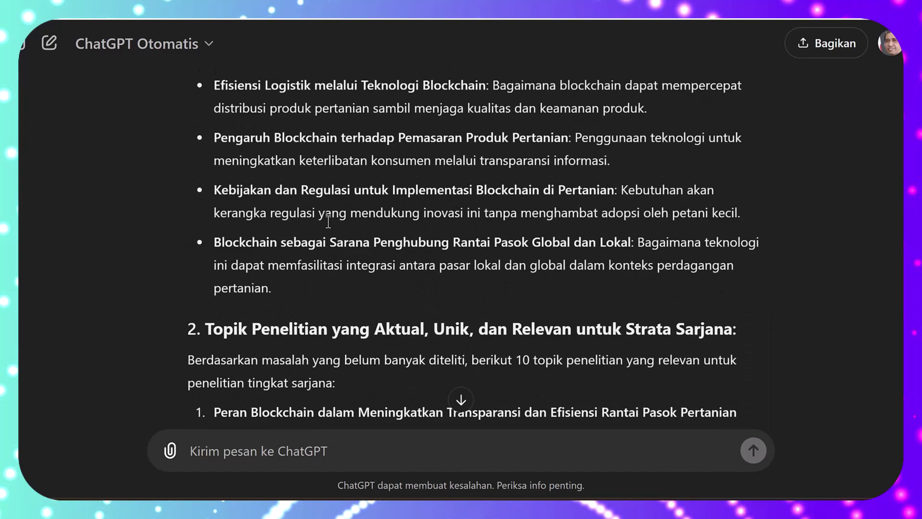
{"action": "scroll", "coordinate": [328, 222], "scroll_direction": "up", "scroll_amount": 7}
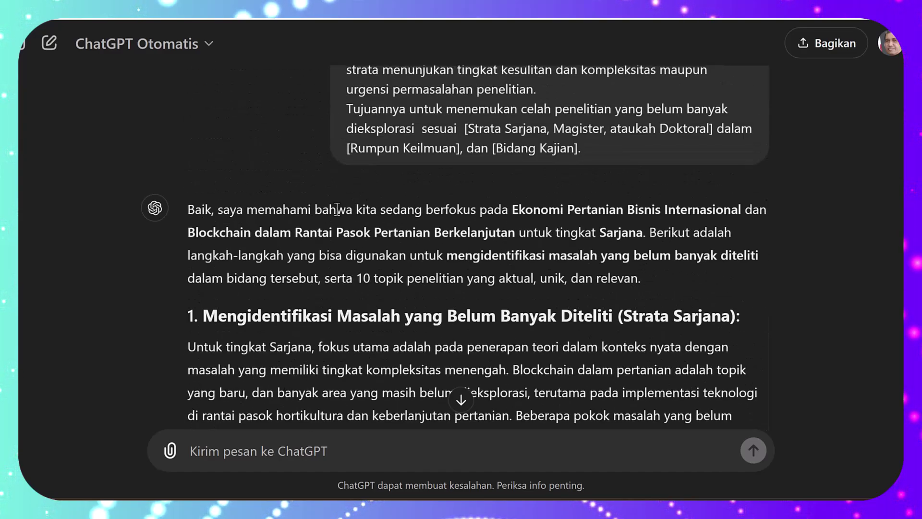
- Skim the Strata Sarjana response again, from its introduction through the 10 research topics to the "Relevansi, Keunikan, dan Urgensi" section
{"action": "scroll", "coordinate": [385, 239], "scroll_direction": "down", "scroll_amount": 3}
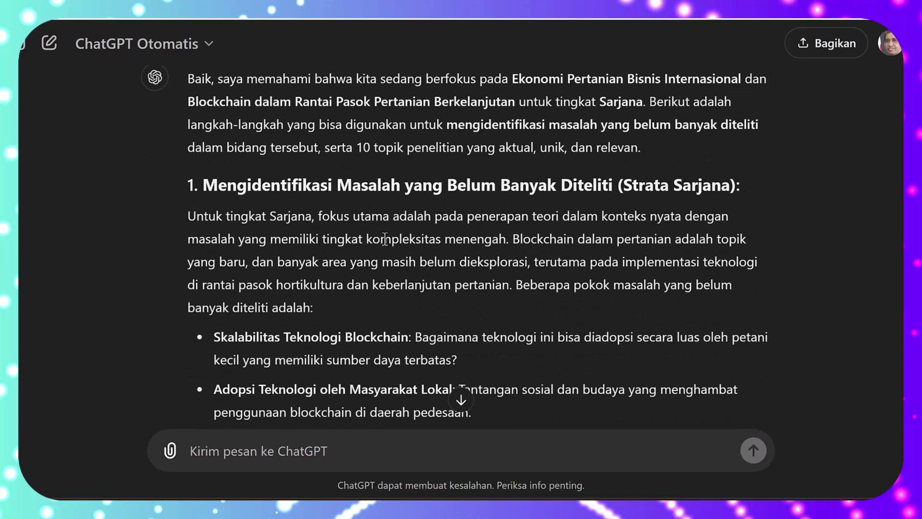
{"action": "scroll", "coordinate": [385, 238], "scroll_direction": "down", "scroll_amount": 18}
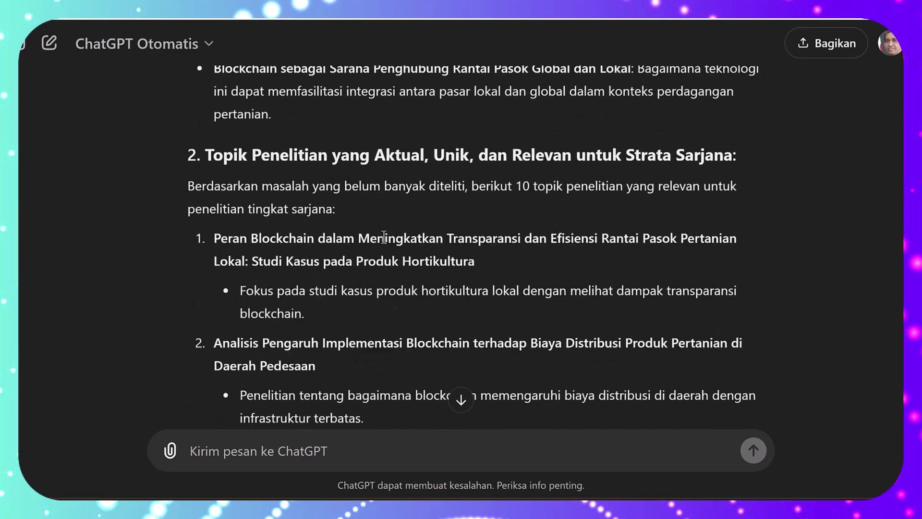
{"action": "scroll", "coordinate": [384, 236], "scroll_direction": "down", "scroll_amount": 15}
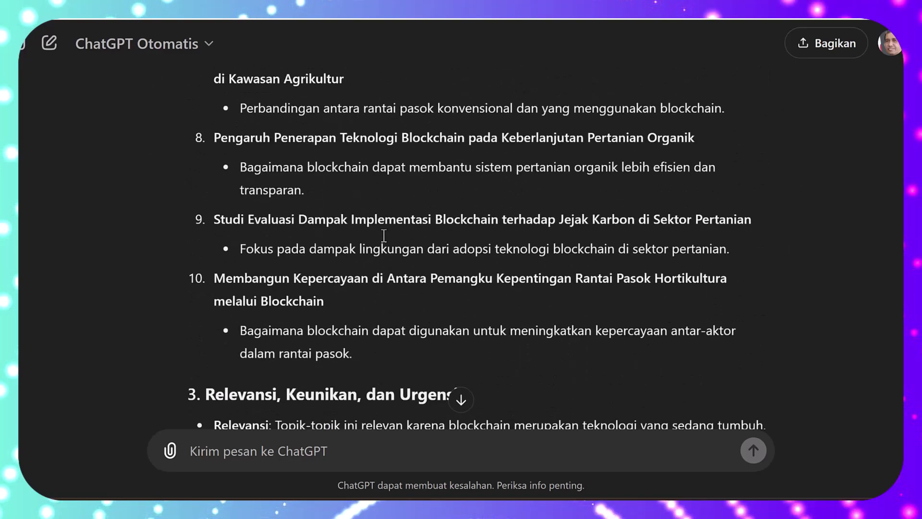
{"action": "scroll", "coordinate": [384, 236], "scroll_direction": "down", "scroll_amount": 3}
{"action": "scroll", "coordinate": [384, 237], "scroll_direction": "down", "scroll_amount": 6}
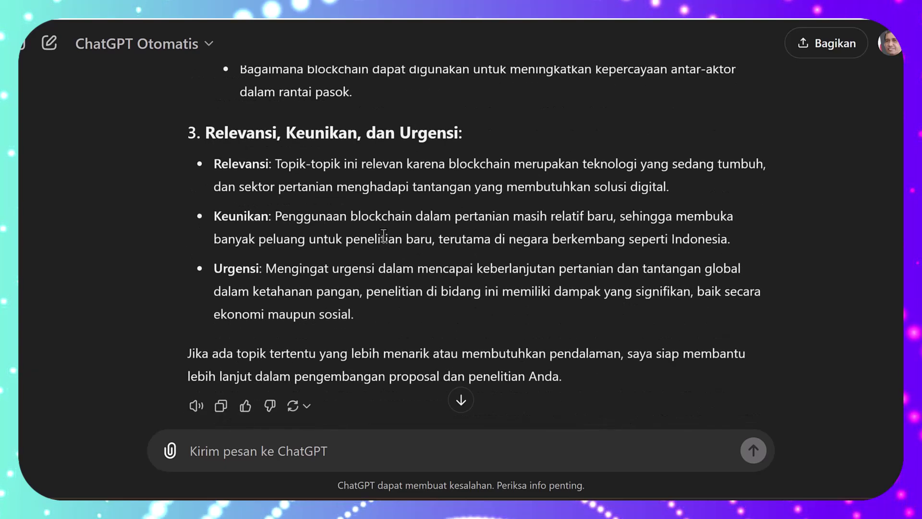
- Examine the prompt that states the chosen problem and topic and asks for 3 alternative research titles, highlighting the problem and topic text
{"action": "scroll", "coordinate": [383, 239], "scroll_direction": "down", "scroll_amount": 1}
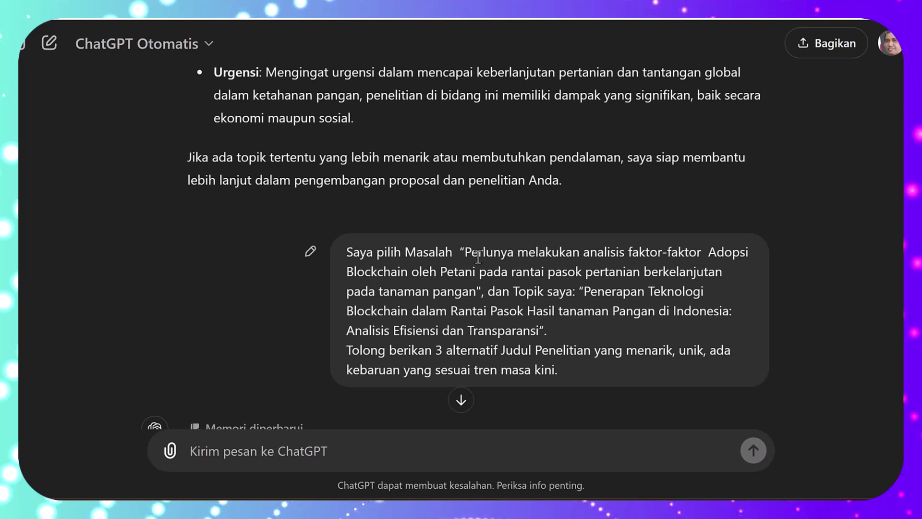
{"action": "scroll", "coordinate": [452, 230], "scroll_direction": "down", "scroll_amount": 3}
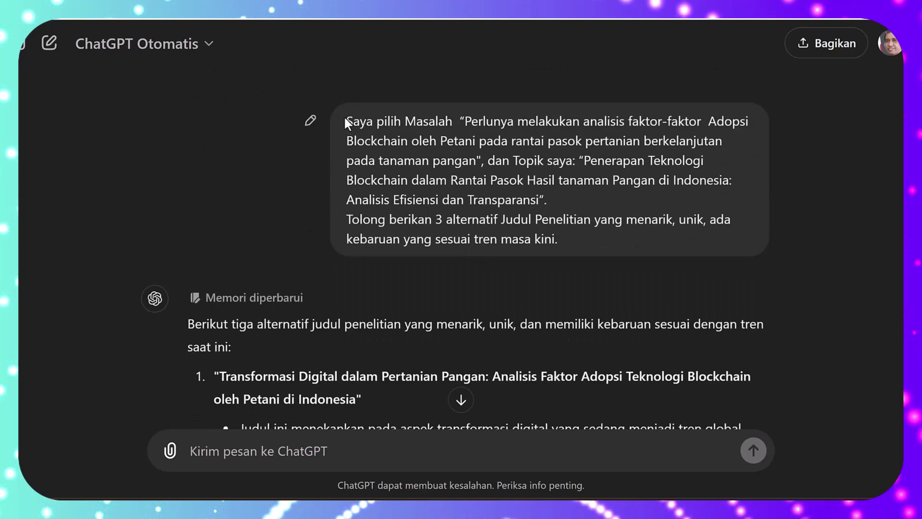
{"action": "left_click_drag", "start_coordinate": [345, 120], "coordinate": [558, 198]}
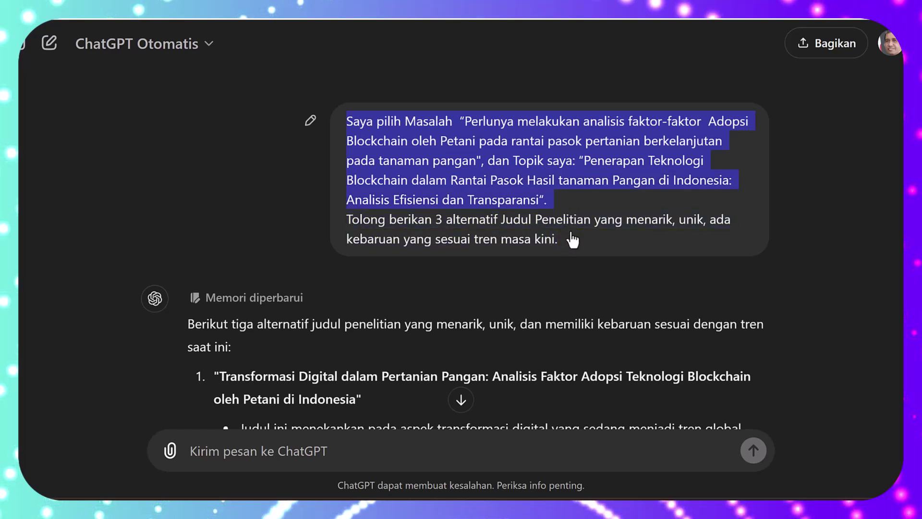
{"action": "left_click", "coordinate": [835, 297]}
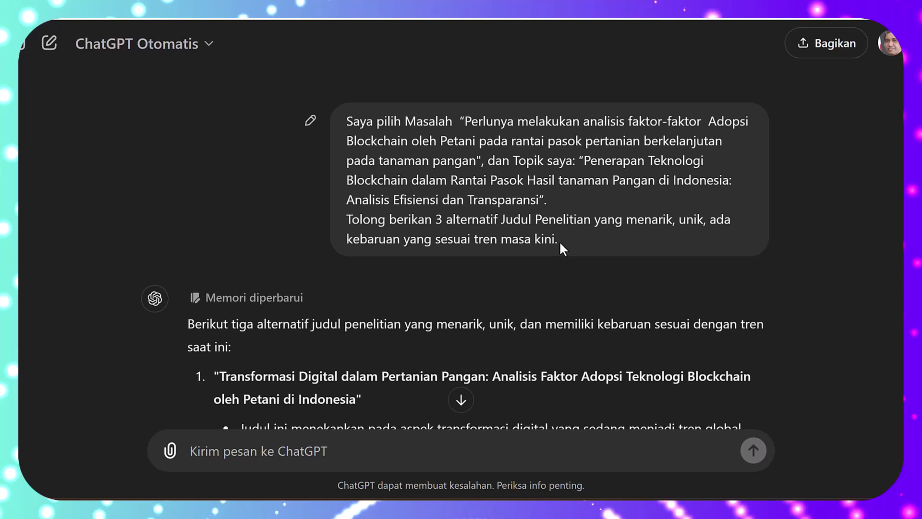
- Read the three alternative research titles and the explanation given under each one
{"action": "scroll", "coordinate": [558, 240], "scroll_direction": "down", "scroll_amount": 4}
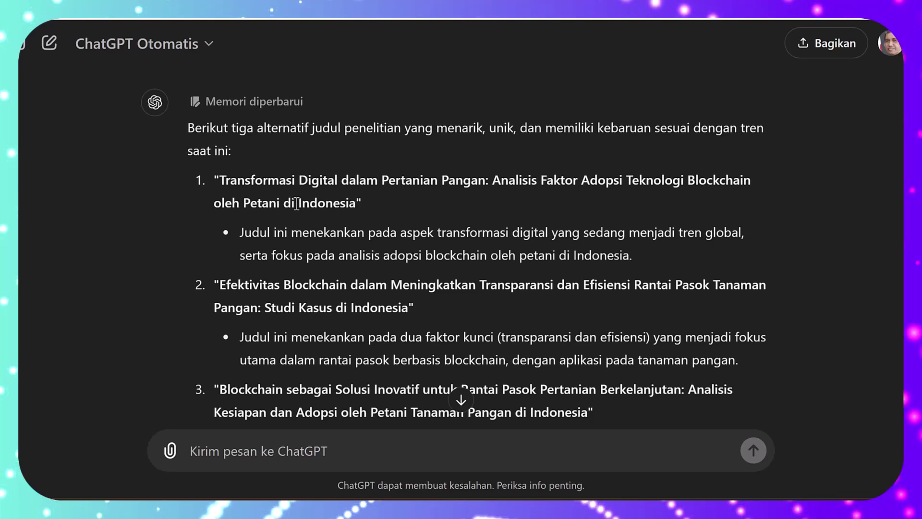
{"action": "scroll", "coordinate": [333, 220], "scroll_direction": "down", "scroll_amount": 1}
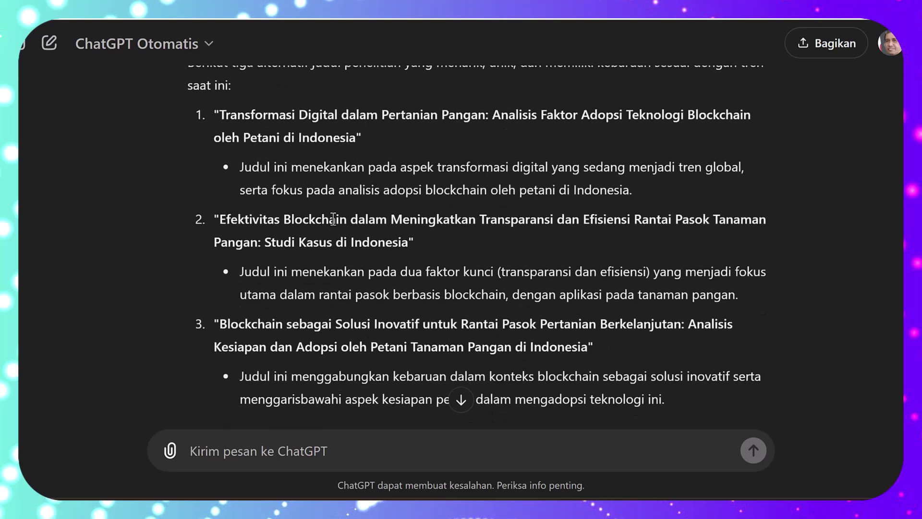
{"action": "scroll", "coordinate": [330, 221], "scroll_direction": "down", "scroll_amount": 1}
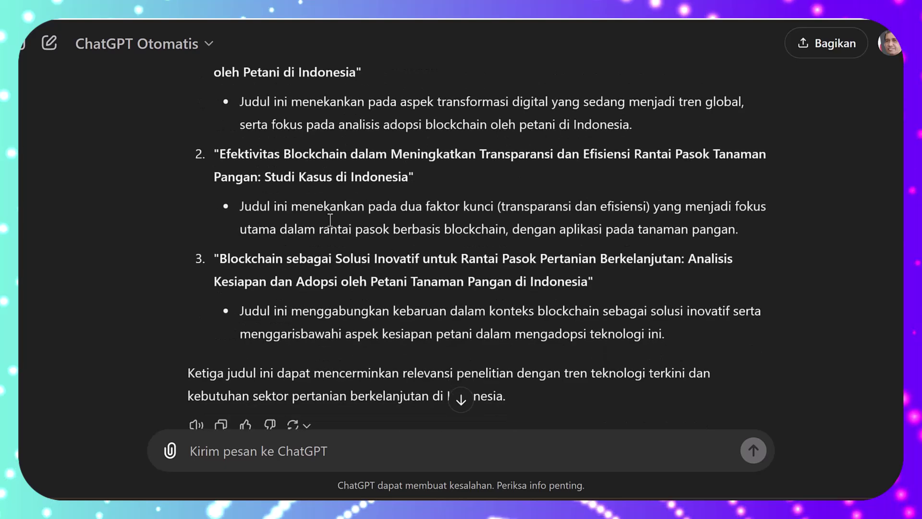
{"action": "scroll", "coordinate": [330, 219], "scroll_direction": "down", "scroll_amount": 1}
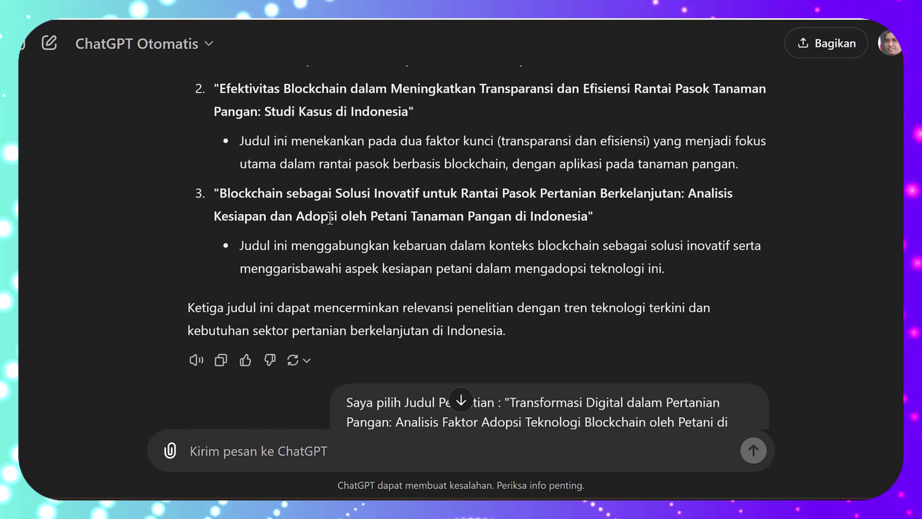
- Examine the prompt stating the chosen title and topic, highlight its "Tolong simpan ke memori Anda." request, and read the reply
{"action": "scroll", "coordinate": [373, 216], "scroll_direction": "down", "scroll_amount": 2}
{"action": "scroll", "coordinate": [372, 213], "scroll_direction": "down", "scroll_amount": 1}
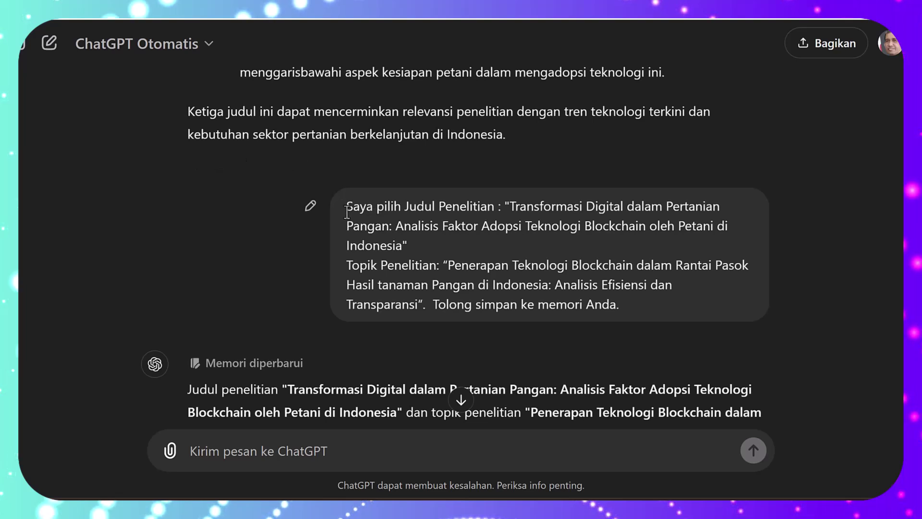
{"action": "left_click_drag", "start_coordinate": [346, 207], "coordinate": [423, 290]}
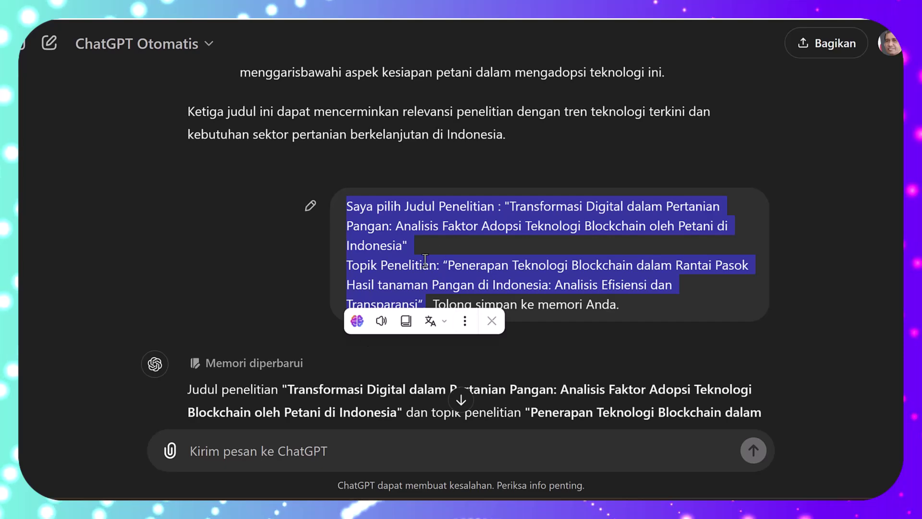
{"action": "left_click", "coordinate": [434, 245]}
{"action": "scroll", "coordinate": [447, 226], "scroll_direction": "down", "scroll_amount": 3}
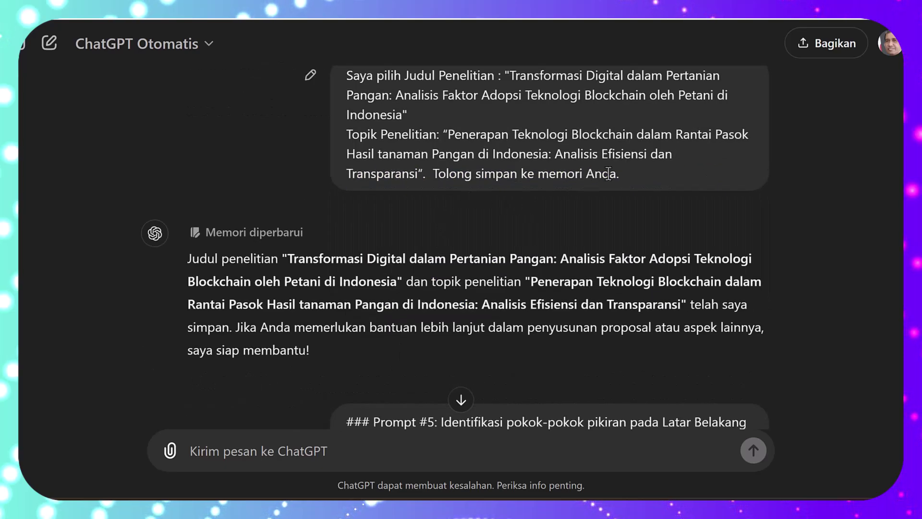
{"action": "left_click_drag", "start_coordinate": [621, 175], "coordinate": [433, 173]}
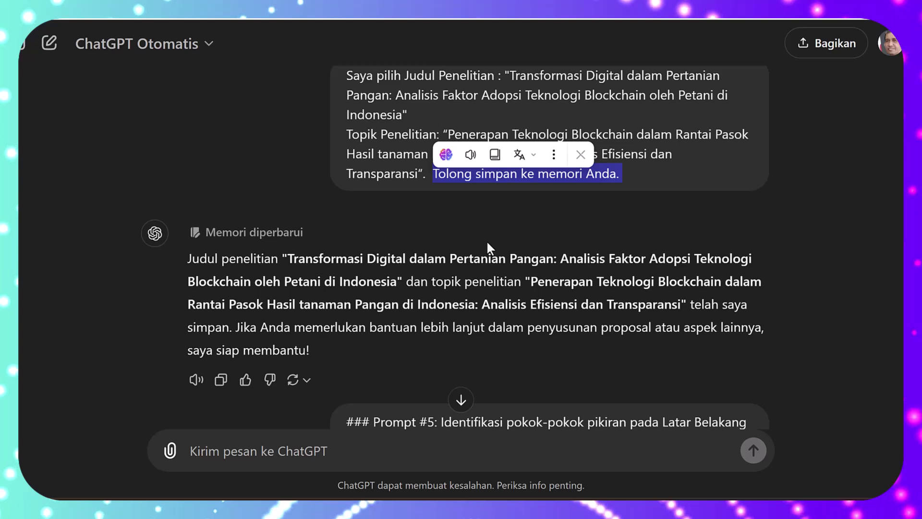
{"action": "left_click", "coordinate": [518, 221]}
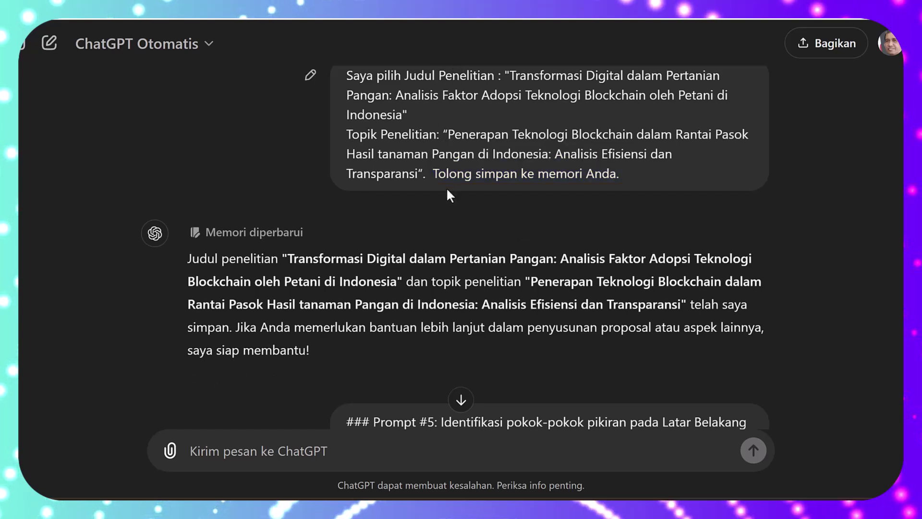
{"action": "scroll", "coordinate": [441, 191], "scroll_direction": "down", "scroll_amount": 1}
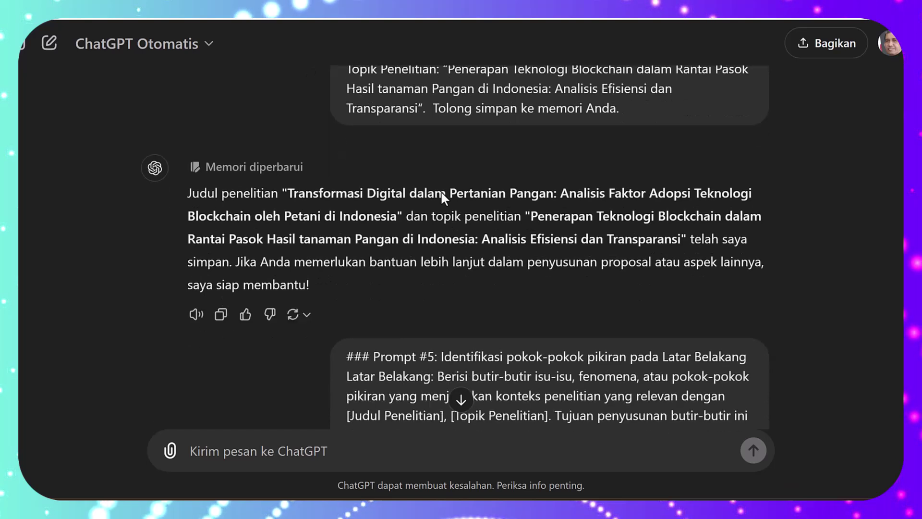
{"action": "scroll", "coordinate": [438, 247], "scroll_direction": "down", "scroll_amount": 1}
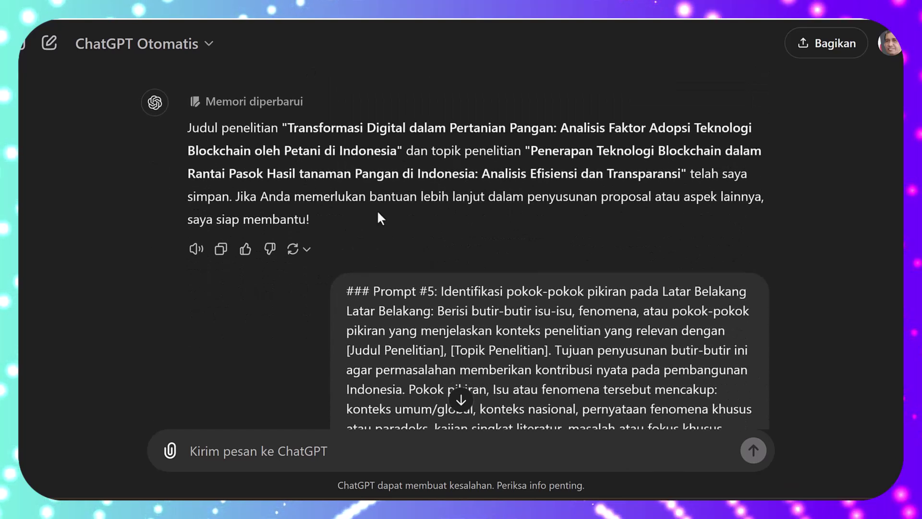
- Examine Prompt #5 on identifying the main ideas of the Latar Belakang, highlighting its instructions below the heading
{"action": "scroll", "coordinate": [521, 74], "scroll_direction": "down", "scroll_amount": 3}
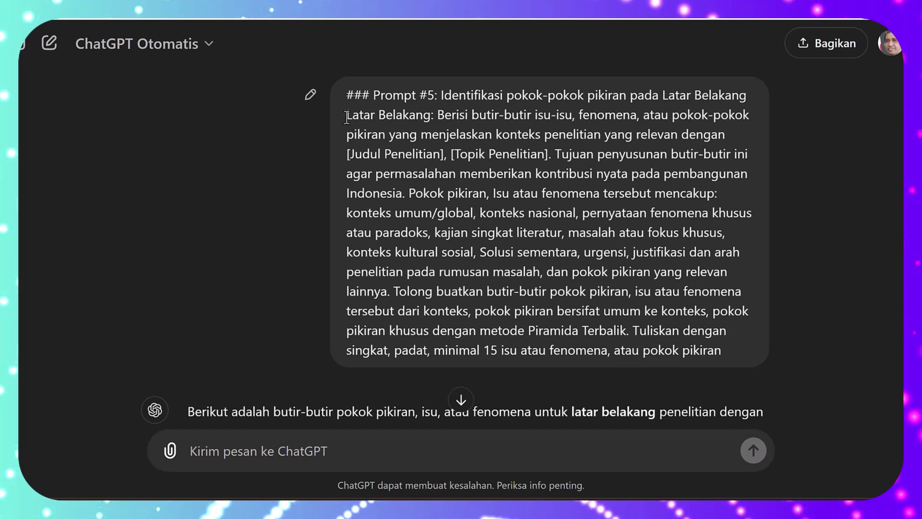
{"action": "left_click_drag", "start_coordinate": [362, 129], "coordinate": [730, 357]}
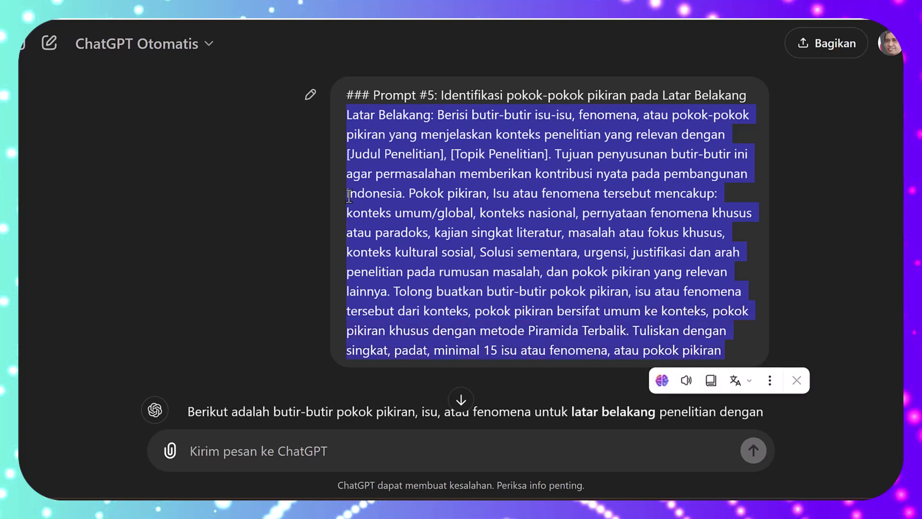
{"action": "left_click", "coordinate": [314, 186]}
{"action": "scroll", "coordinate": [314, 186], "scroll_direction": "down", "scroll_amount": 3}
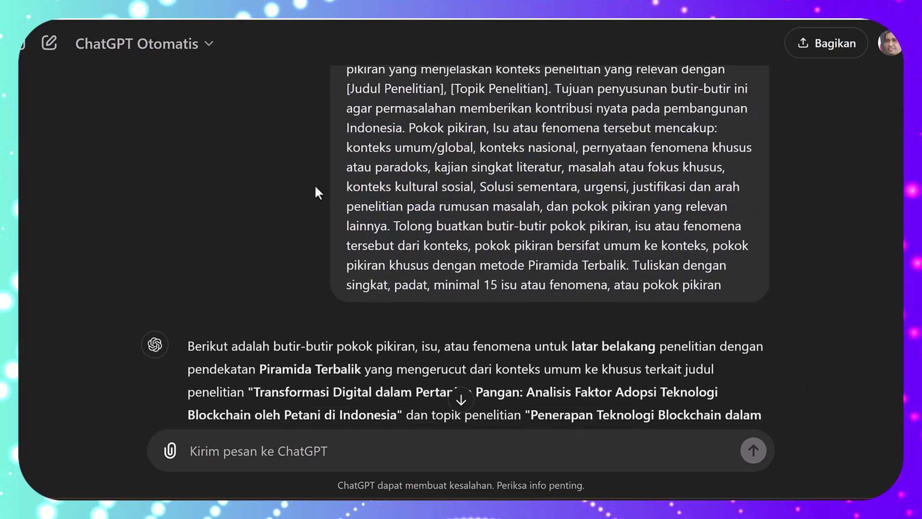
- Read the response to Prompt #5 from its introduction and "Konteks Global" through "Kajian Singkat Literatur"
{"action": "scroll", "coordinate": [316, 187], "scroll_direction": "down", "scroll_amount": 1}
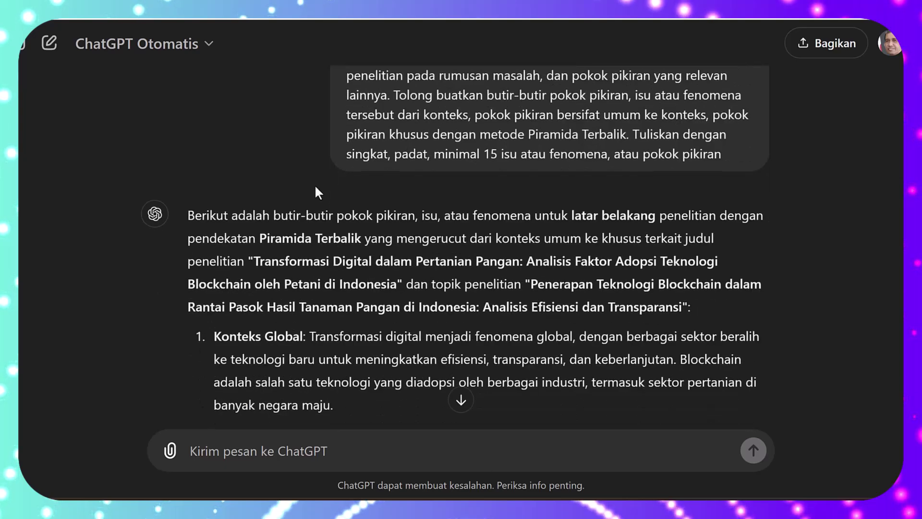
{"action": "scroll", "coordinate": [315, 187], "scroll_direction": "down", "scroll_amount": 3}
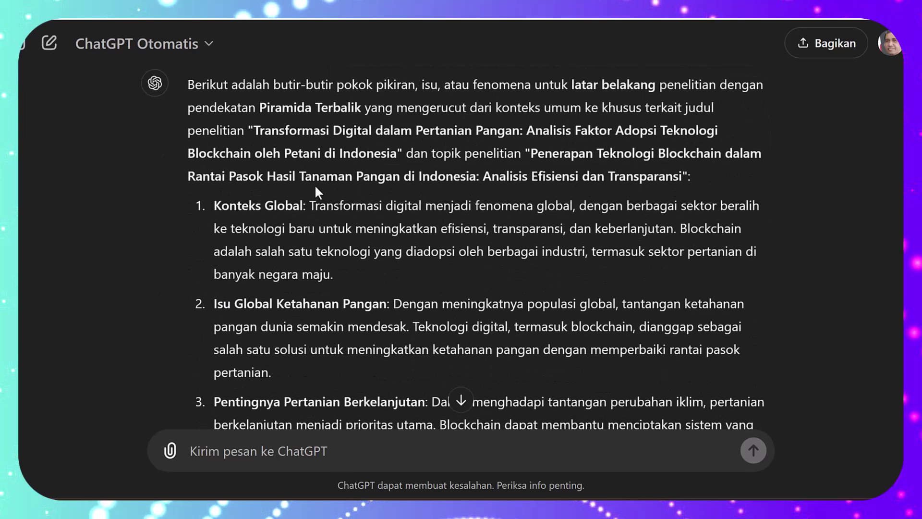
{"action": "scroll", "coordinate": [316, 188], "scroll_direction": "down", "scroll_amount": 1}
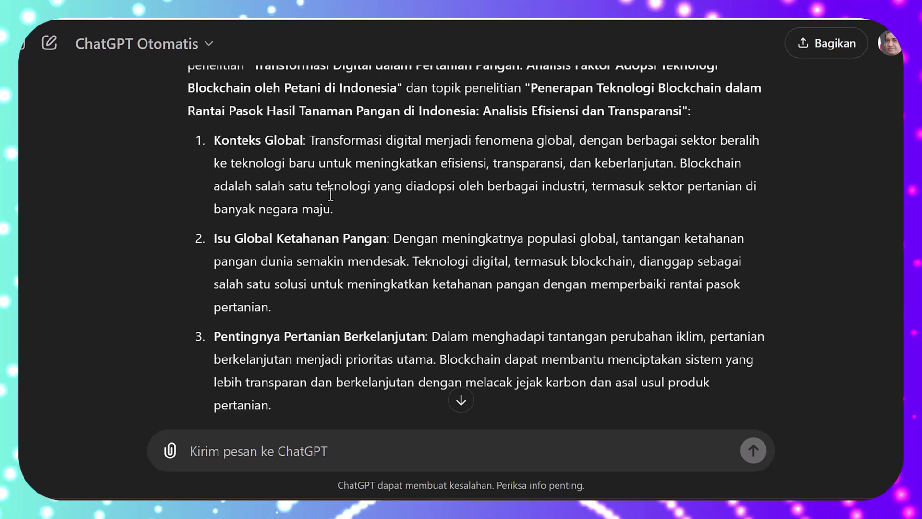
{"action": "scroll", "coordinate": [330, 195], "scroll_direction": "down", "scroll_amount": 1}
{"action": "scroll", "coordinate": [288, 197], "scroll_direction": "down", "scroll_amount": 2}
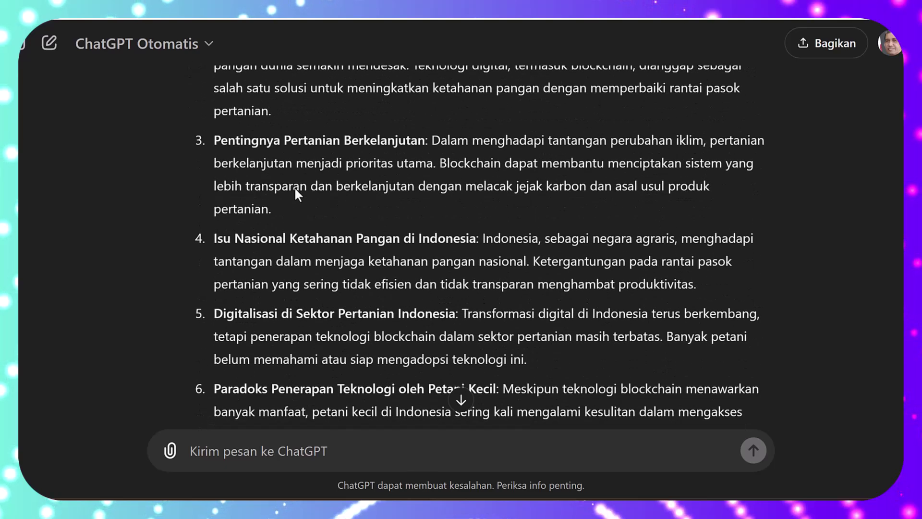
{"action": "scroll", "coordinate": [294, 186], "scroll_direction": "down", "scroll_amount": 2}
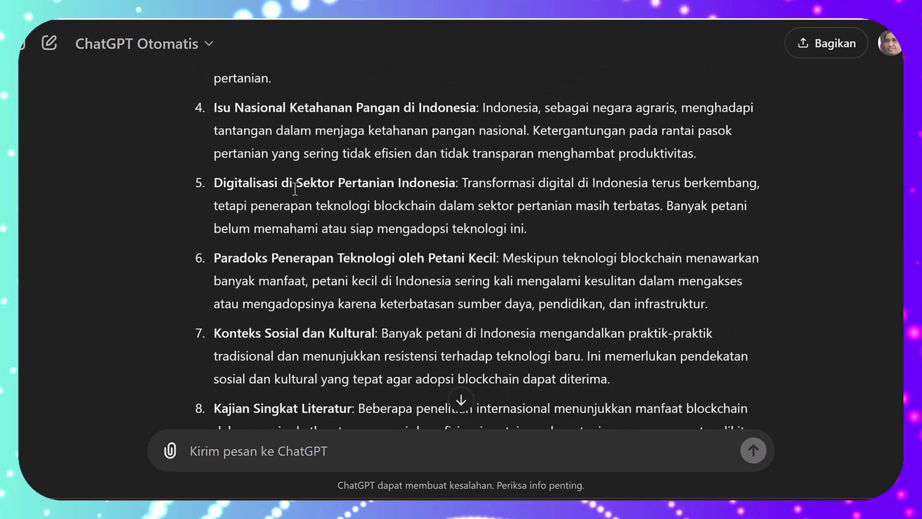
{"action": "scroll", "coordinate": [295, 189], "scroll_direction": "down", "scroll_amount": 1}
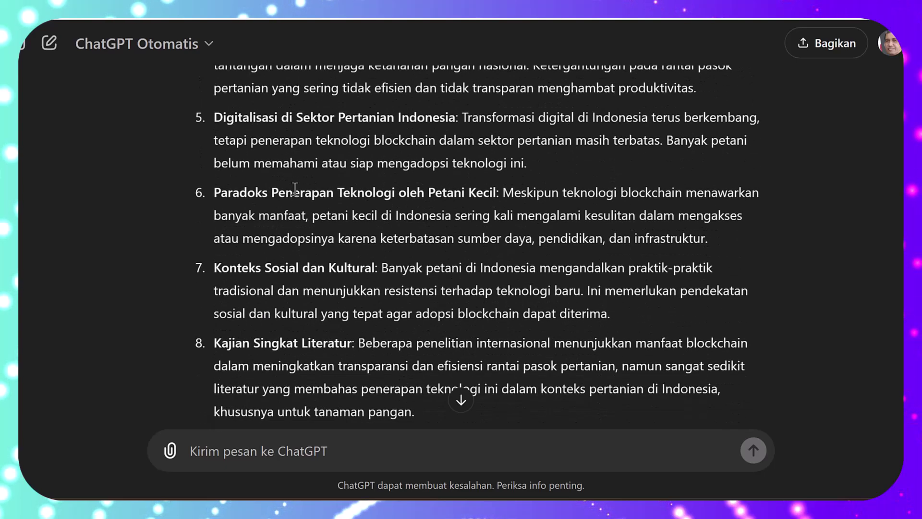
{"action": "scroll", "coordinate": [295, 188], "scroll_direction": "down", "scroll_amount": 1}
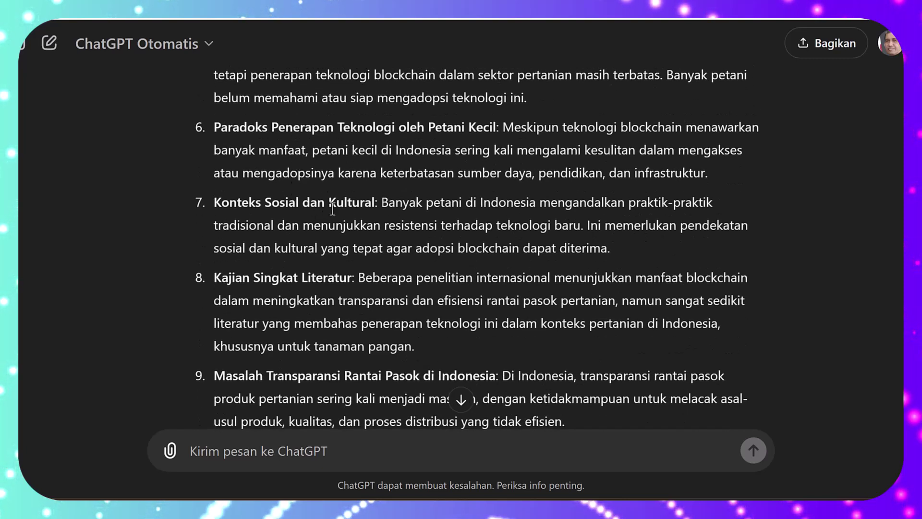
- Read the remaining background points from "Masalah Transparansi Rantai Pasok di Indonesia" to "Arah Penelitian", and go back over them
{"action": "scroll", "coordinate": [348, 286], "scroll_direction": "down", "scroll_amount": 2}
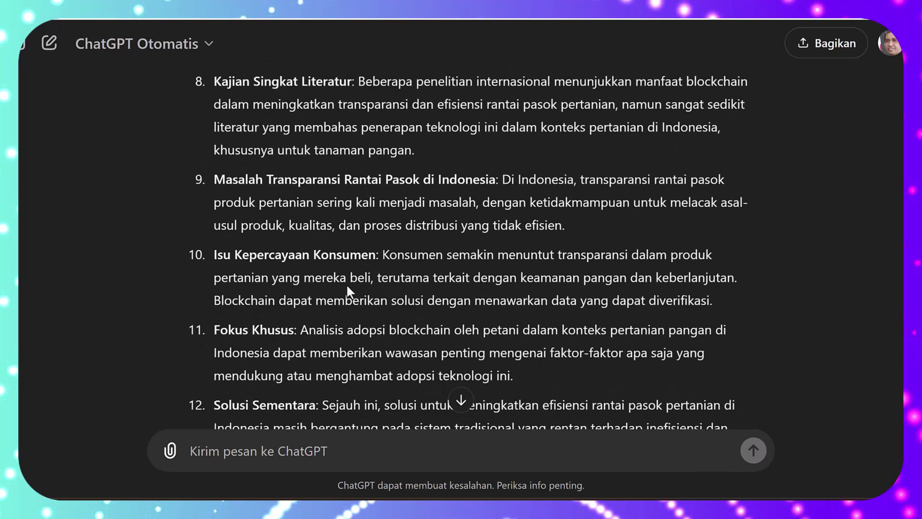
{"action": "scroll", "coordinate": [346, 283], "scroll_direction": "down", "scroll_amount": 2}
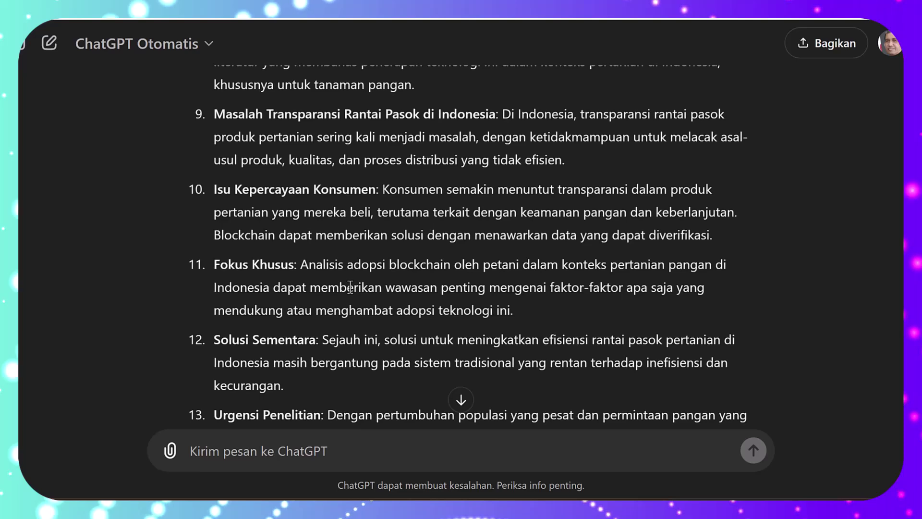
{"action": "scroll", "coordinate": [350, 287], "scroll_direction": "down", "scroll_amount": 1}
{"action": "scroll", "coordinate": [350, 286], "scroll_direction": "down", "scroll_amount": 3}
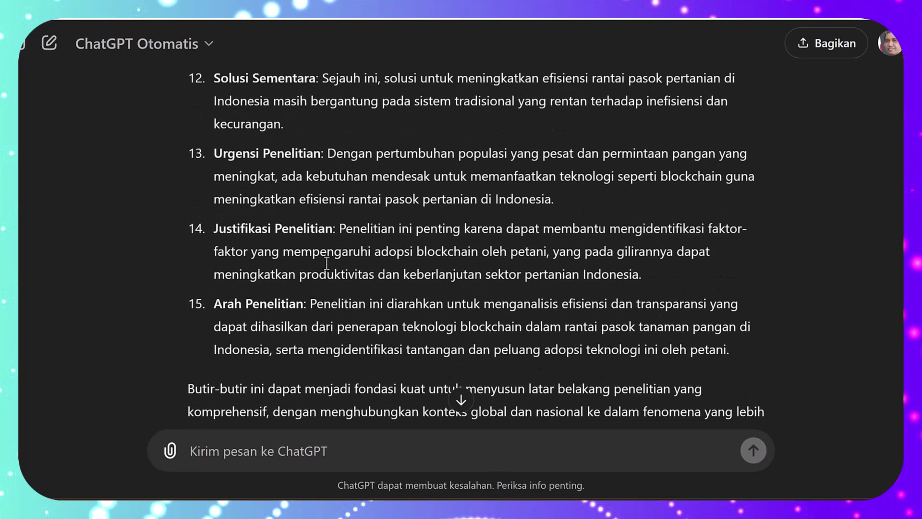
{"action": "scroll", "coordinate": [329, 267], "scroll_direction": "down", "scroll_amount": 1}
{"action": "scroll", "coordinate": [331, 270], "scroll_direction": "down", "scroll_amount": 1}
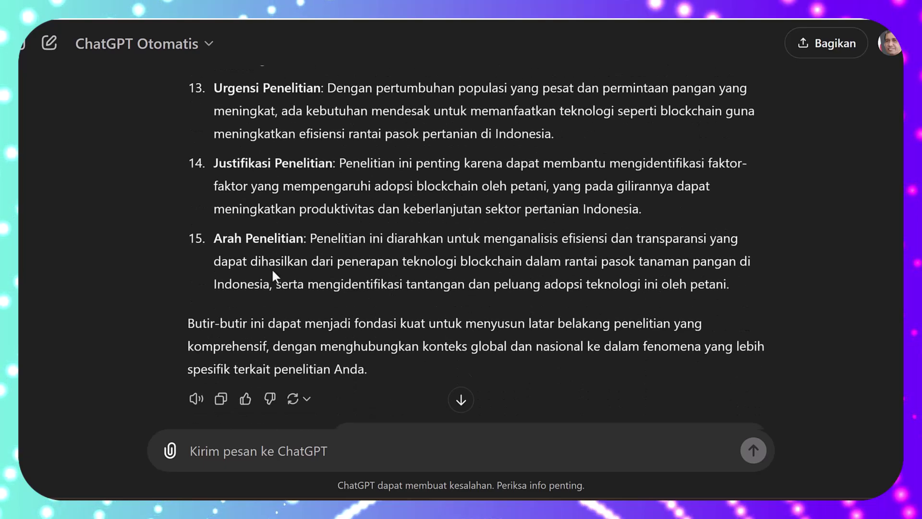
{"action": "scroll", "coordinate": [273, 251], "scroll_direction": "up", "scroll_amount": 4}
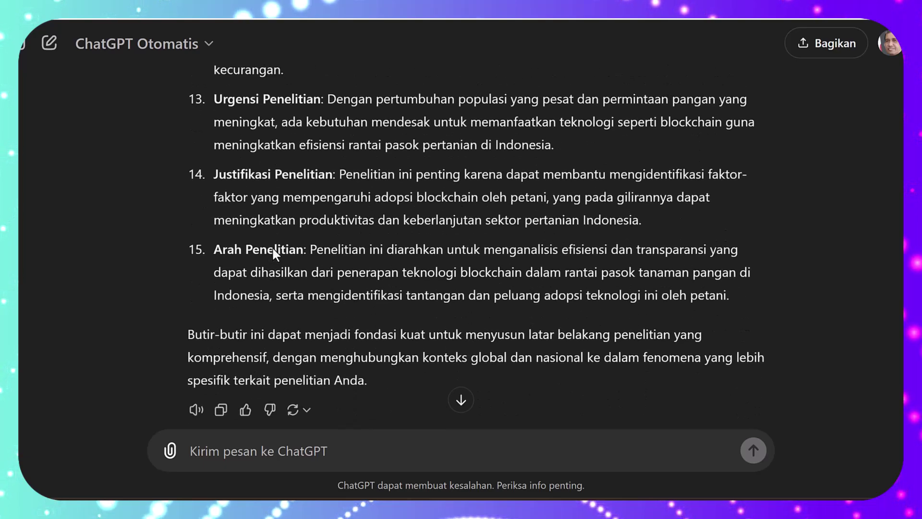
{"action": "scroll", "coordinate": [272, 249], "scroll_direction": "up", "scroll_amount": 8}
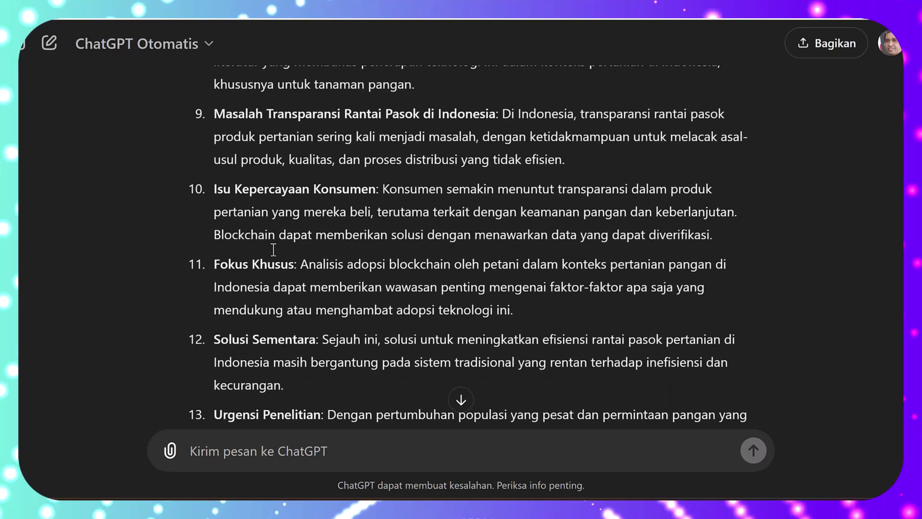
- Reread the background points in the response to Prompt #5, from "Konteks Global" through "Arah Penelitian"
{"action": "scroll", "coordinate": [273, 249], "scroll_direction": "up", "scroll_amount": 5}
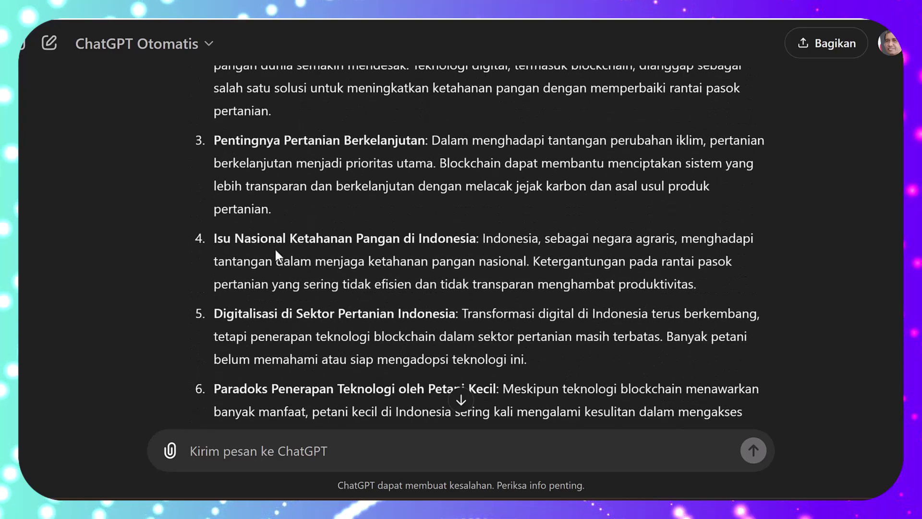
{"action": "scroll", "coordinate": [274, 246], "scroll_direction": "up", "scroll_amount": 5}
{"action": "scroll", "coordinate": [275, 250], "scroll_direction": "up", "scroll_amount": 1}
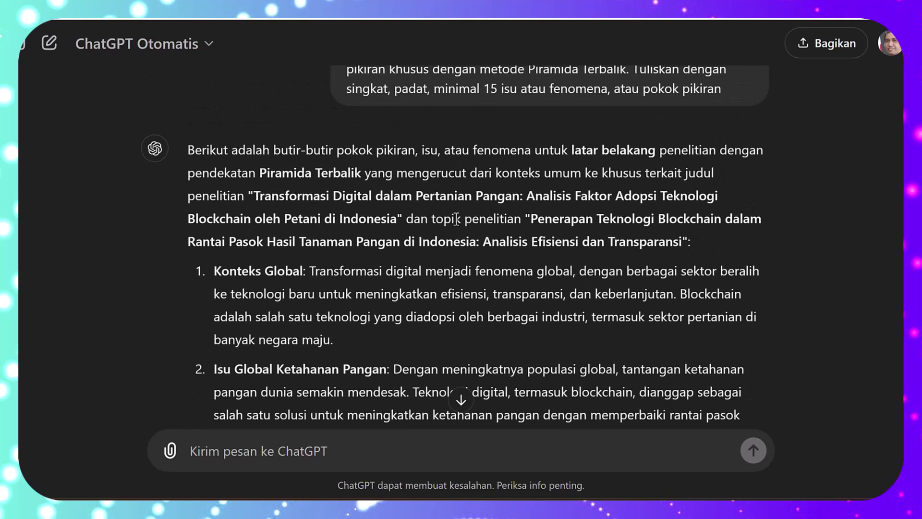
{"action": "scroll", "coordinate": [402, 210], "scroll_direction": "down", "scroll_amount": 5}
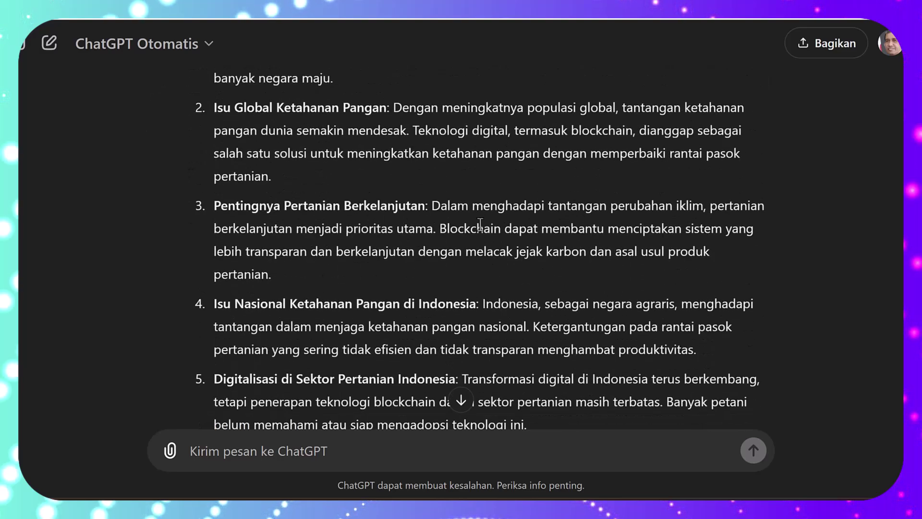
{"action": "scroll", "coordinate": [480, 226], "scroll_direction": "down", "scroll_amount": 2}
{"action": "scroll", "coordinate": [482, 228], "scroll_direction": "down", "scroll_amount": 1}
{"action": "scroll", "coordinate": [481, 225], "scroll_direction": "down", "scroll_amount": 3}
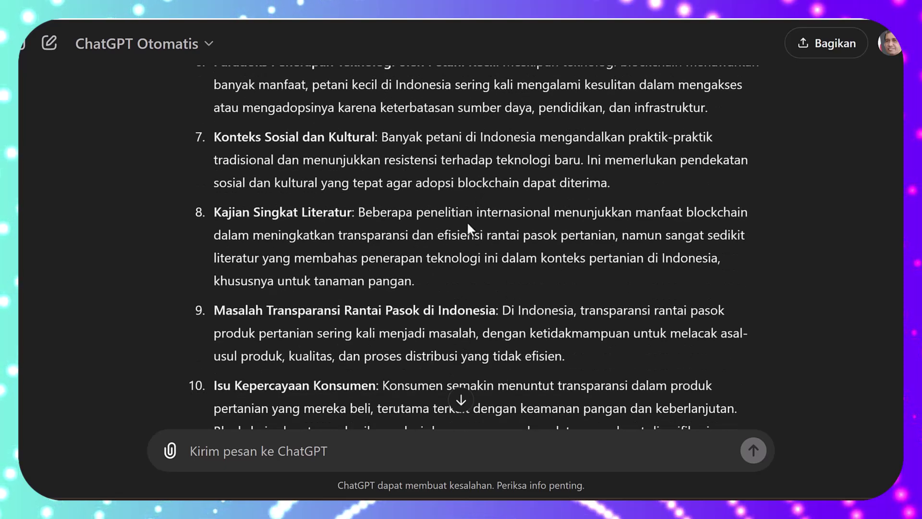
{"action": "scroll", "coordinate": [468, 221], "scroll_direction": "down", "scroll_amount": 4}
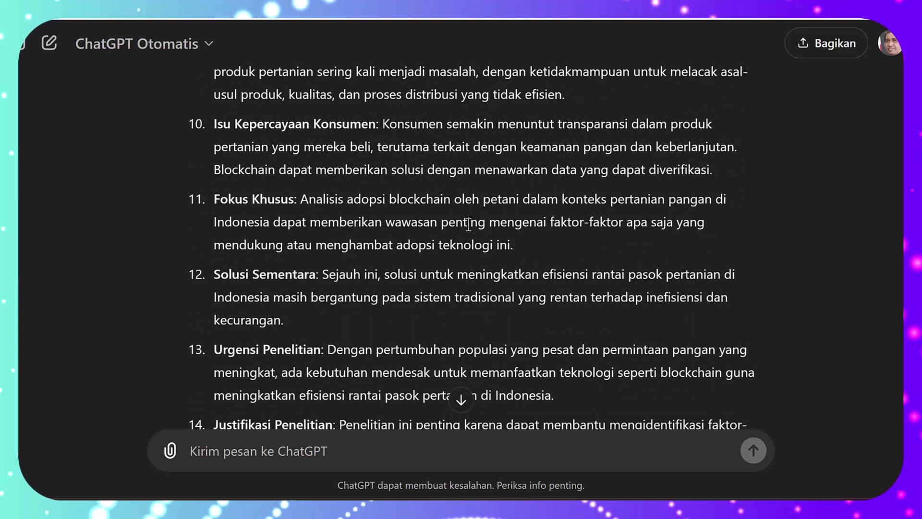
{"action": "scroll", "coordinate": [386, 248], "scroll_direction": "down", "scroll_amount": 1}
{"action": "scroll", "coordinate": [380, 250], "scroll_direction": "down", "scroll_amount": 1}
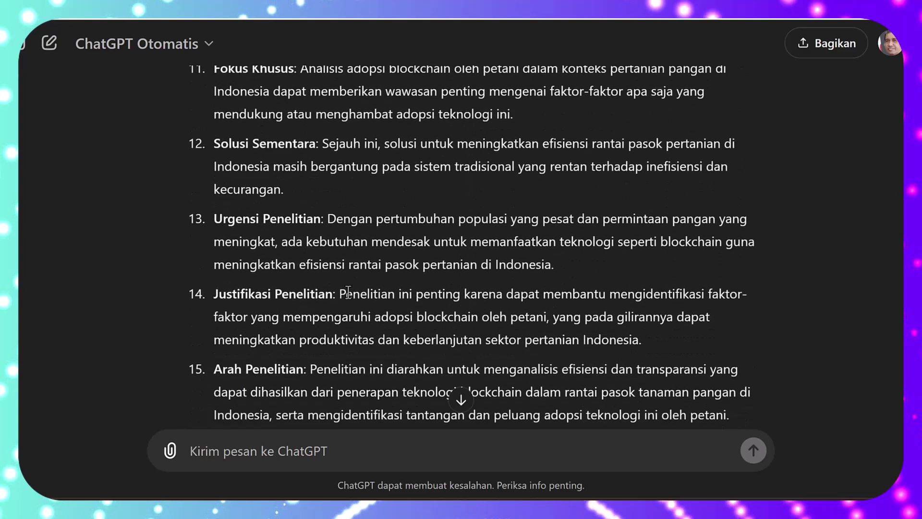
{"action": "scroll", "coordinate": [348, 292], "scroll_direction": "up", "scroll_amount": 12}
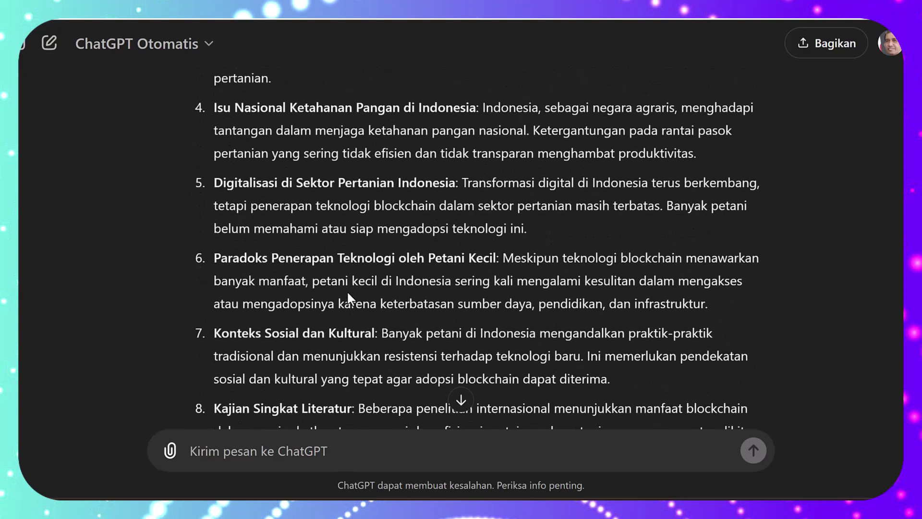
{"action": "scroll", "coordinate": [348, 296], "scroll_direction": "up", "scroll_amount": 2}
{"action": "scroll", "coordinate": [348, 296], "scroll_direction": "down", "scroll_amount": 1}
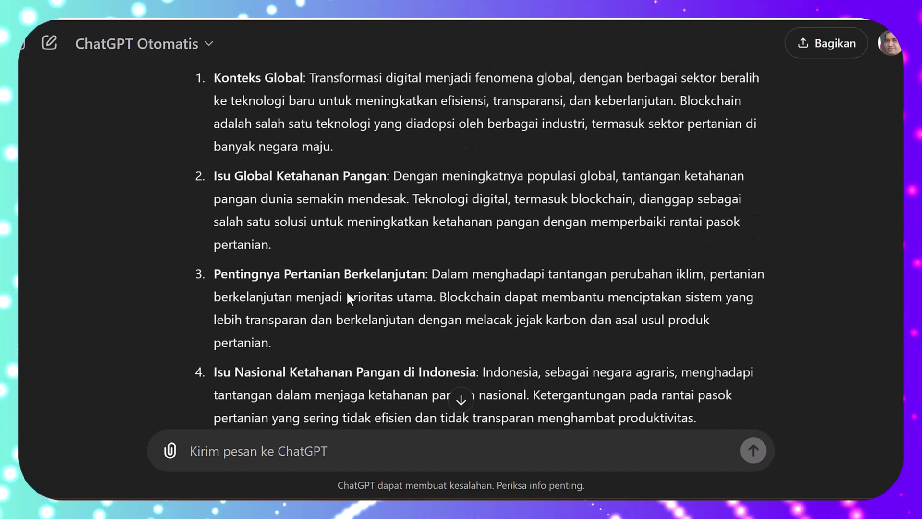
{"action": "scroll", "coordinate": [347, 293], "scroll_direction": "down", "scroll_amount": 18}
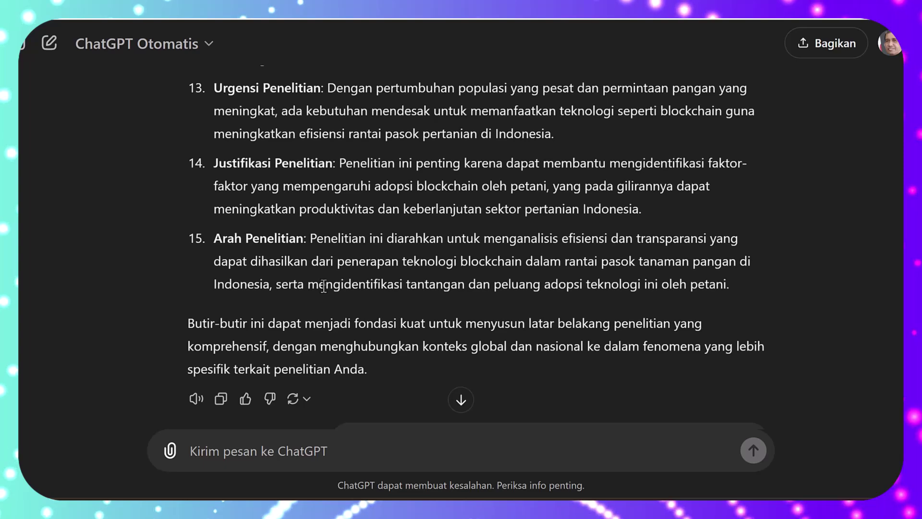
- Examine Prompt #6 on composing the Latar Belakang paragraphs, highlighting the passage that starts with "[Topik Penelitian], dan [Judul Penelitian]"
{"action": "scroll", "coordinate": [321, 285], "scroll_direction": "down", "scroll_amount": 4}
{"action": "scroll", "coordinate": [320, 284], "scroll_direction": "down", "scroll_amount": 1}
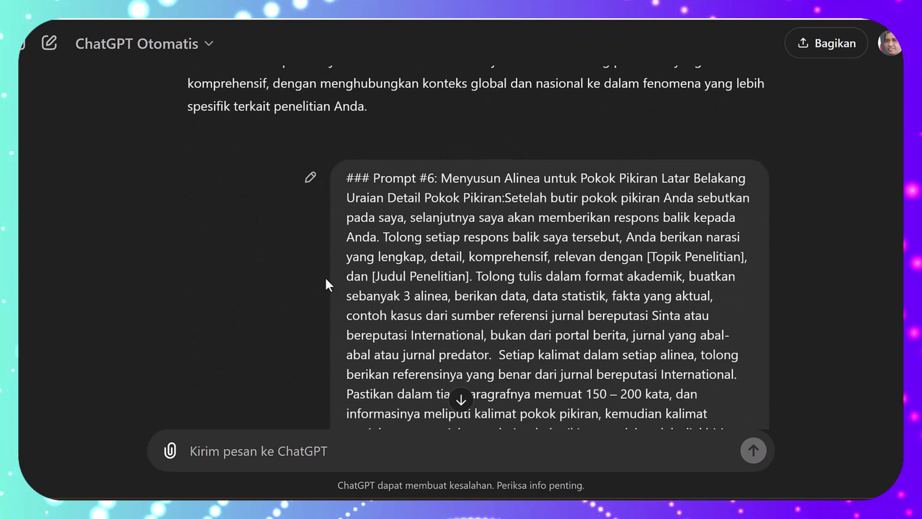
{"action": "scroll", "coordinate": [325, 276], "scroll_direction": "down", "scroll_amount": 1}
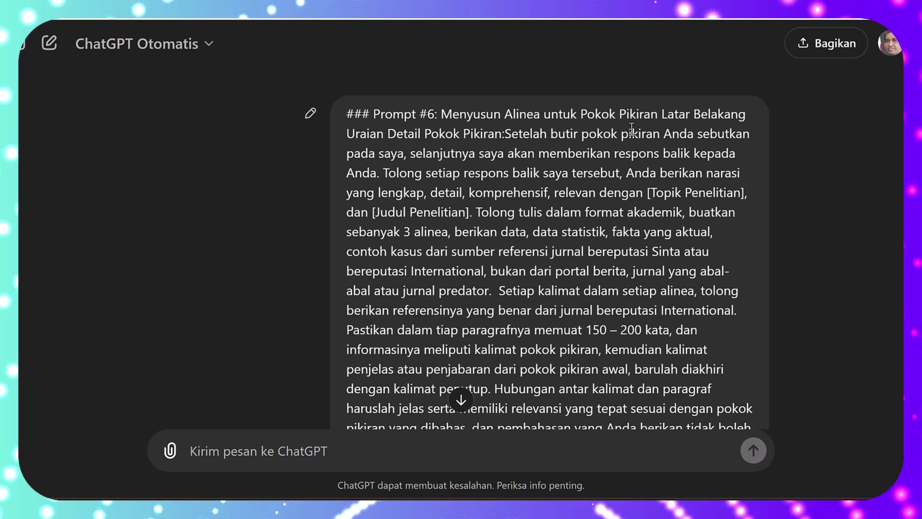
{"action": "scroll", "coordinate": [573, 154], "scroll_direction": "down", "scroll_amount": 2}
{"action": "scroll", "coordinate": [573, 154], "scroll_direction": "up", "scroll_amount": 2}
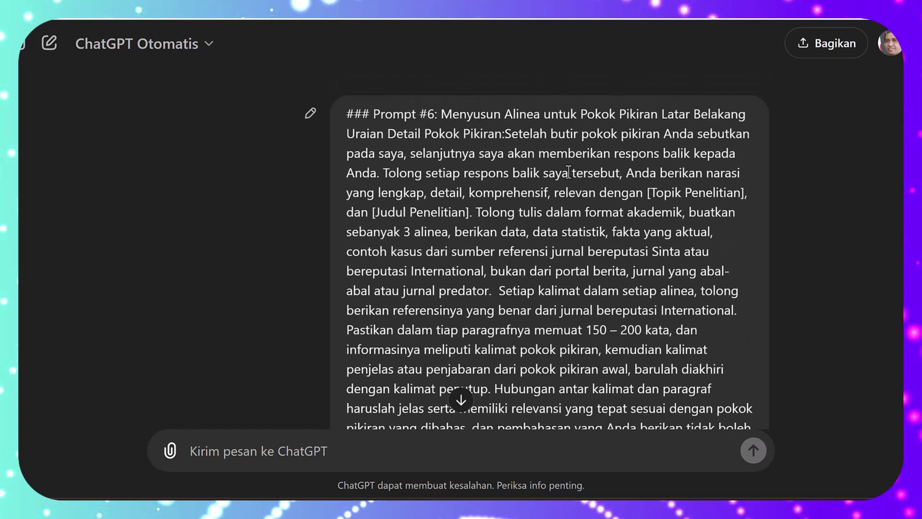
{"action": "scroll", "coordinate": [569, 172], "scroll_direction": "down", "scroll_amount": 2}
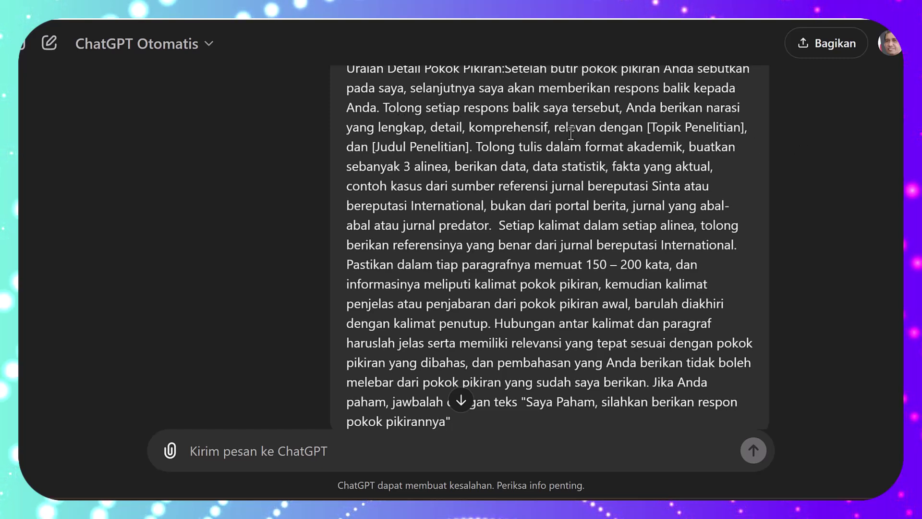
{"action": "left_click_drag", "start_coordinate": [648, 133], "coordinate": [713, 146]}
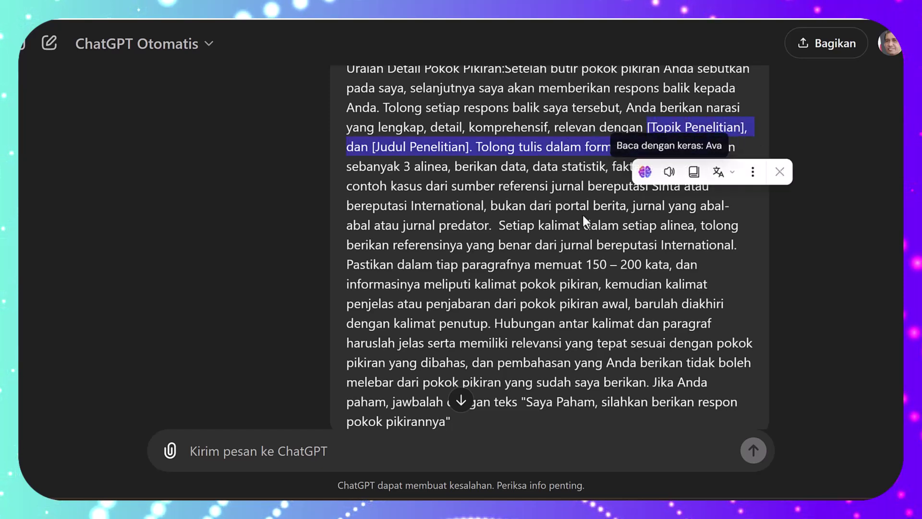
{"action": "left_click", "coordinate": [539, 233]}
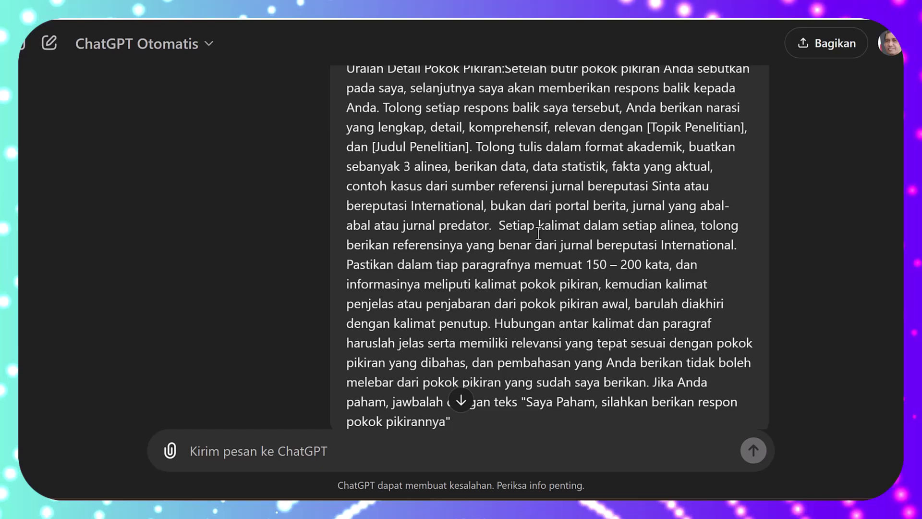
- Read the rest of Prompt #6, highlighting it from "Hubungan antar kalimat dan paragraf" to its end, and check the reply
{"action": "scroll", "coordinate": [539, 233], "scroll_direction": "down", "scroll_amount": 1}
{"action": "scroll", "coordinate": [538, 233], "scroll_direction": "down", "scroll_amount": 2}
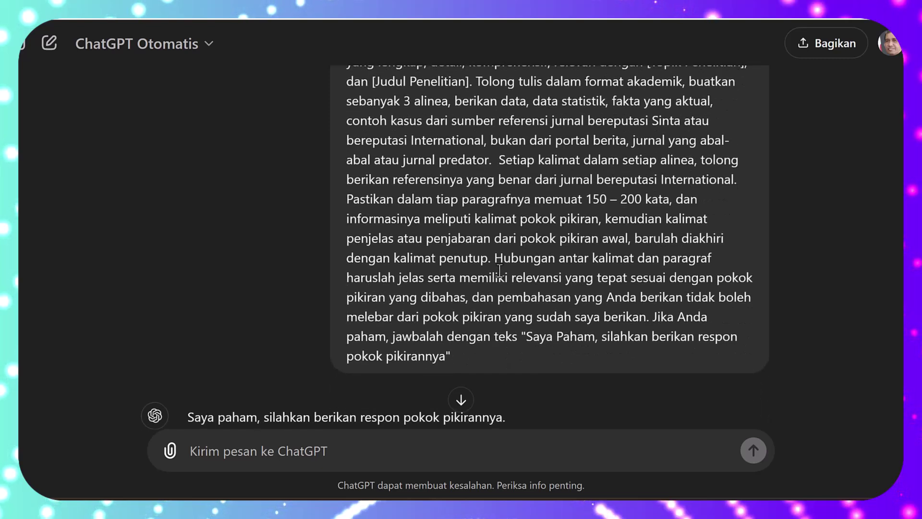
{"action": "left_click_drag", "start_coordinate": [491, 259], "coordinate": [520, 352]}
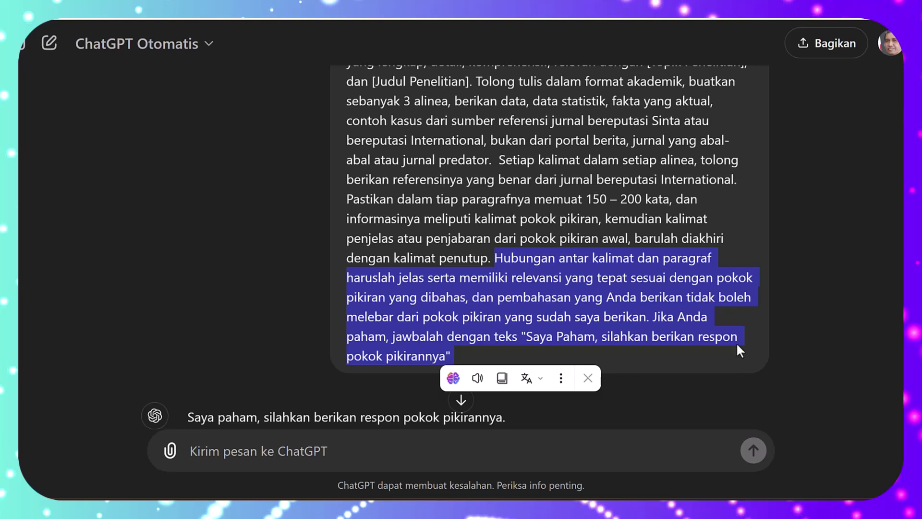
{"action": "left_click", "coordinate": [747, 311]}
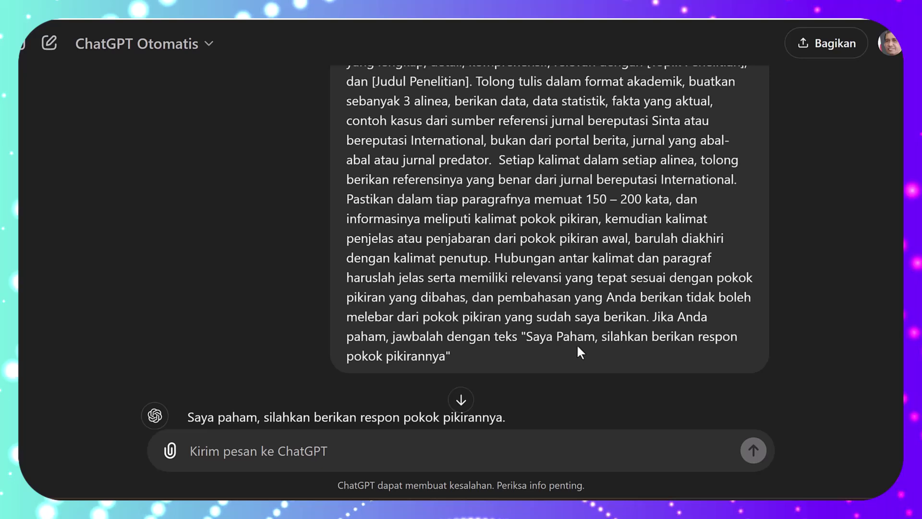
{"action": "scroll", "coordinate": [577, 346], "scroll_direction": "down", "scroll_amount": 1}
{"action": "scroll", "coordinate": [577, 347], "scroll_direction": "down", "scroll_amount": 1}
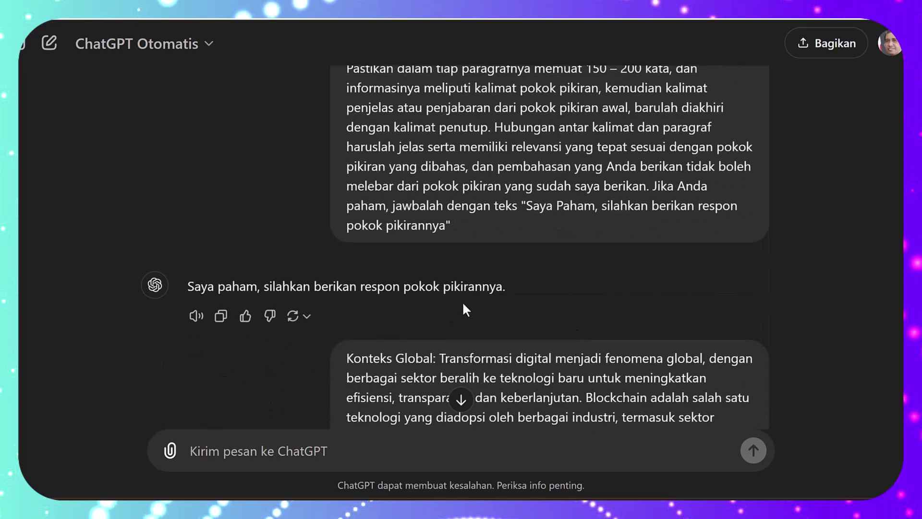
{"action": "scroll", "coordinate": [465, 310], "scroll_direction": "up", "scroll_amount": 4}
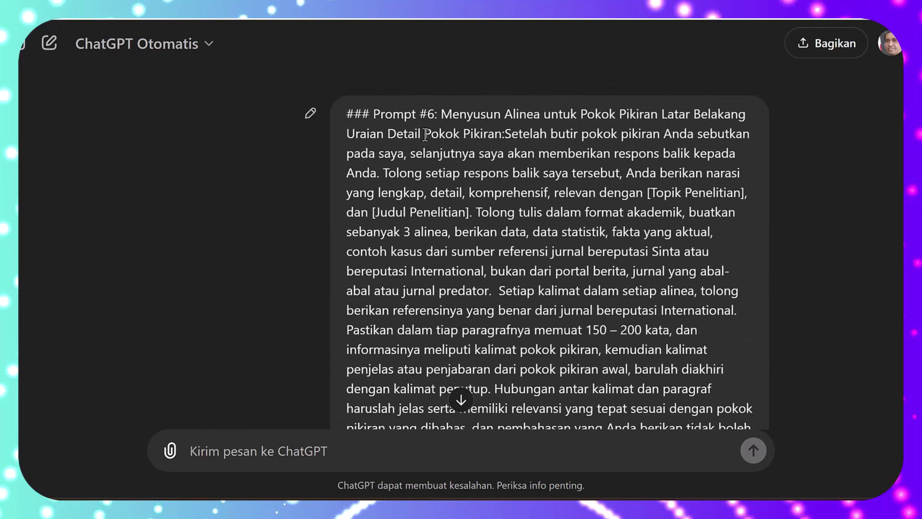
{"action": "scroll", "coordinate": [421, 133], "scroll_direction": "down", "scroll_amount": 4}
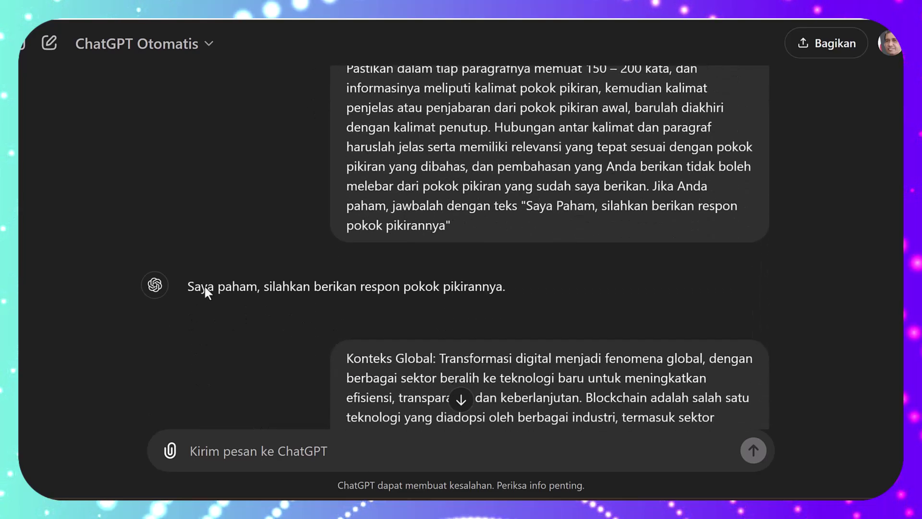
{"action": "mouse_move", "coordinate": [206, 291]}
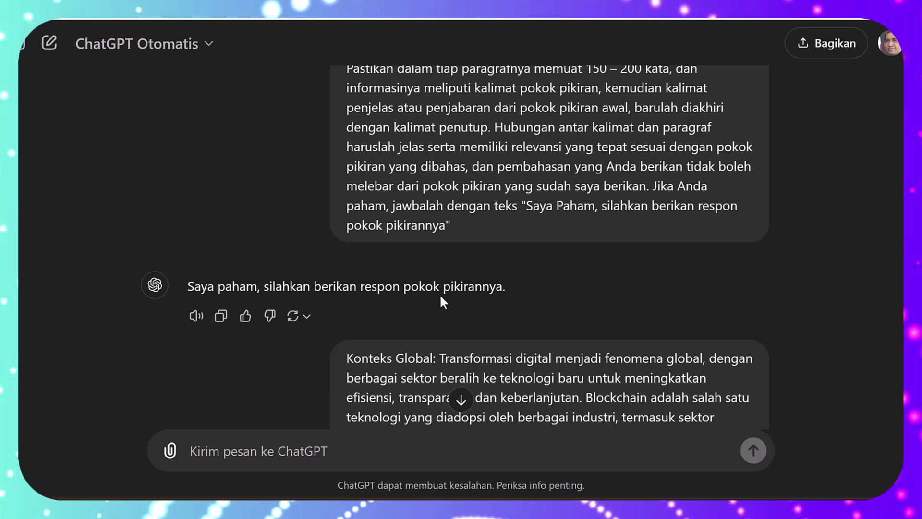
- Examine the "Konteks Global" point sent as a follow-up message, highlighting its text and the narrative paragraphs written in response
{"action": "scroll", "coordinate": [441, 295], "scroll_direction": "down", "scroll_amount": 1}
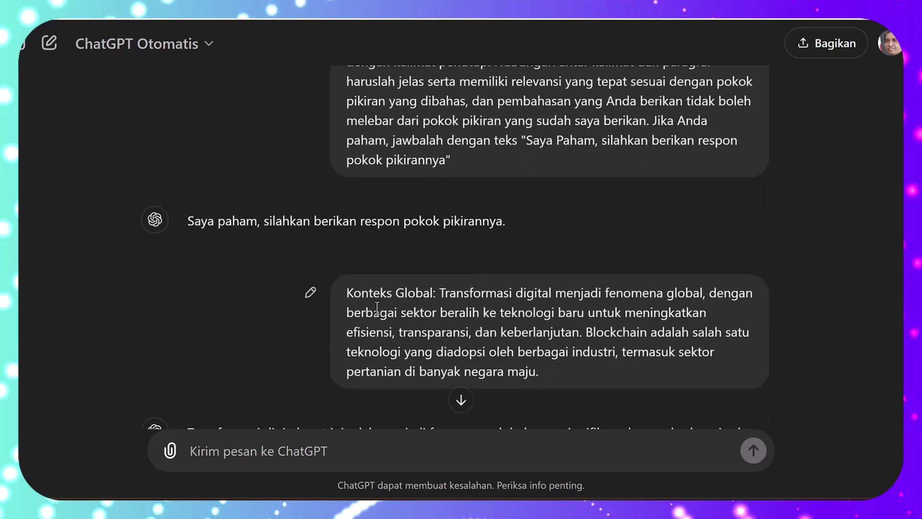
{"action": "left_click_drag", "start_coordinate": [347, 291], "coordinate": [547, 374]}
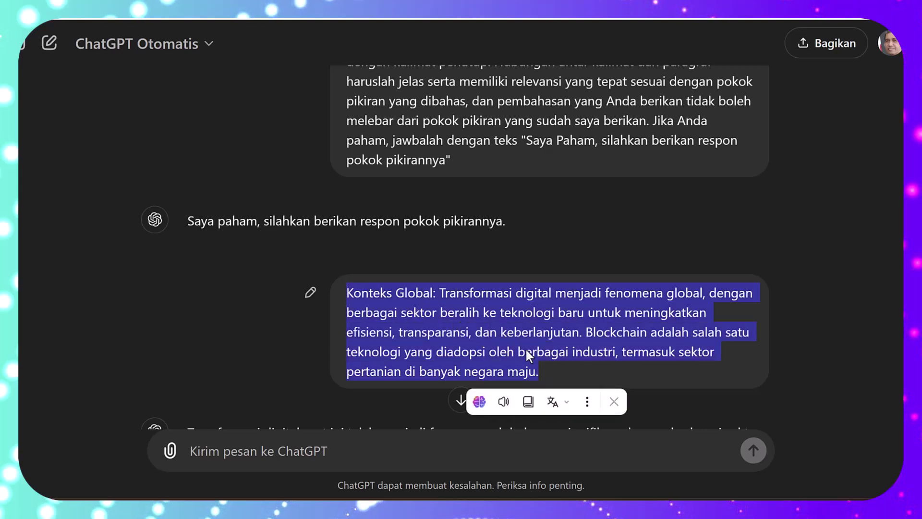
{"action": "left_click", "coordinate": [486, 288]}
{"action": "scroll", "coordinate": [486, 288], "scroll_direction": "down", "scroll_amount": 5}
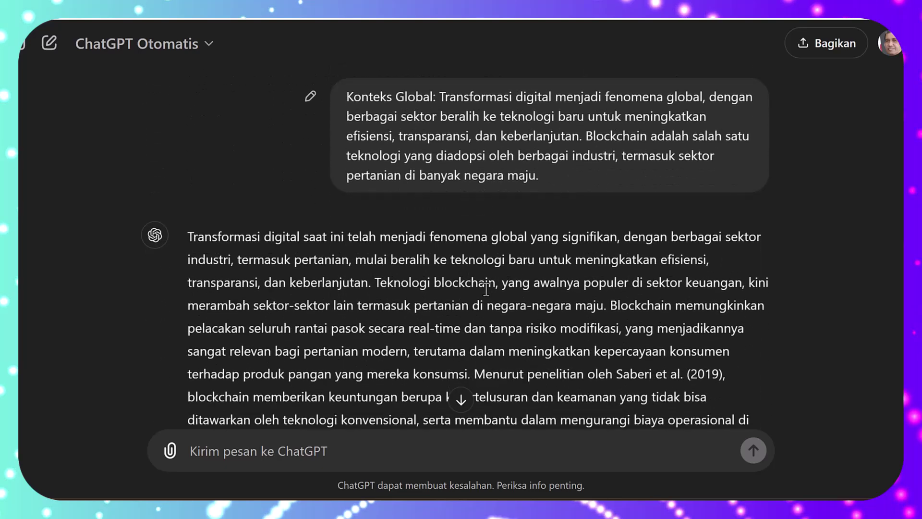
{"action": "scroll", "coordinate": [224, 189], "scroll_direction": "down", "scroll_amount": 1}
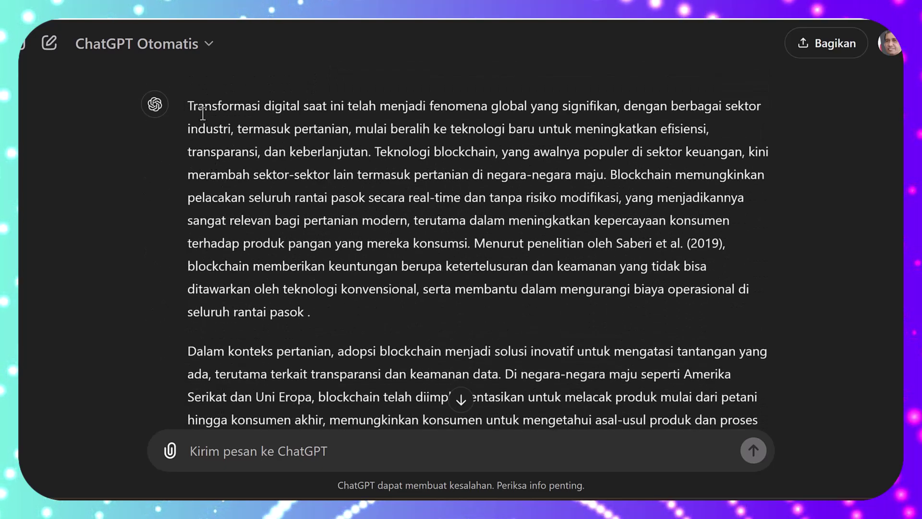
{"action": "left_click_drag", "start_coordinate": [188, 105], "coordinate": [317, 290]}
{"action": "left_click", "coordinate": [169, 105]}
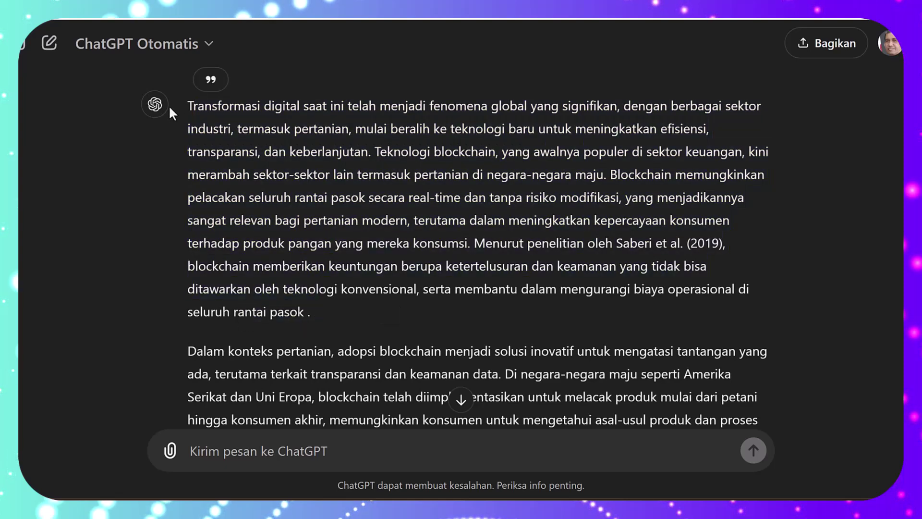
{"action": "left_click_drag", "start_coordinate": [186, 104], "coordinate": [394, 284]}
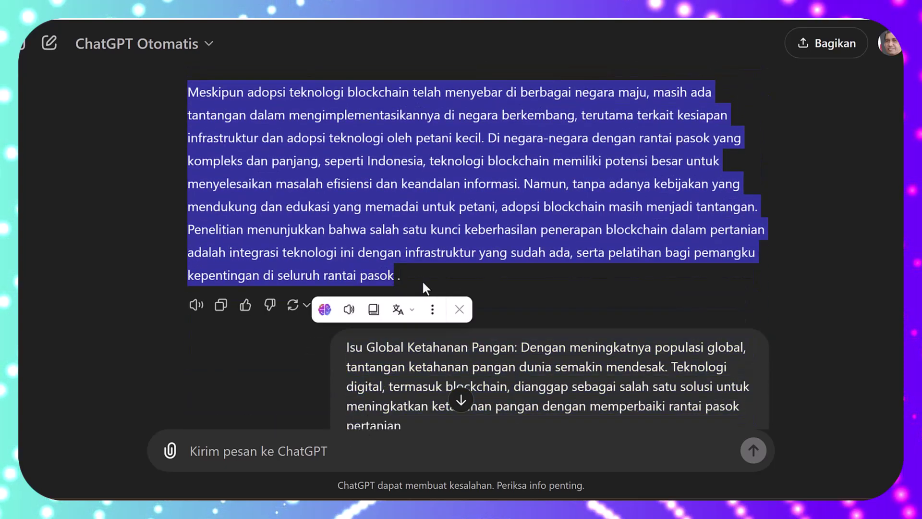
{"action": "left_click", "coordinate": [422, 280]}
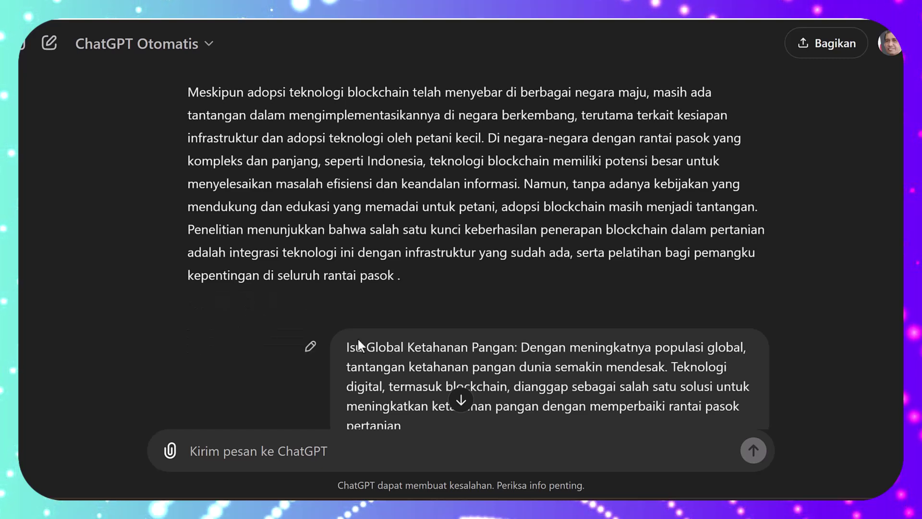
- Read the "Isu Global Ketahanan Pangan" and "Pentingnya Pertanian Berkelanjutan" messages with their responses, continuing to the "Isu Nasional Ketahanan Pangan di Indonesia" message
{"action": "scroll", "coordinate": [358, 339], "scroll_direction": "down", "scroll_amount": 1}
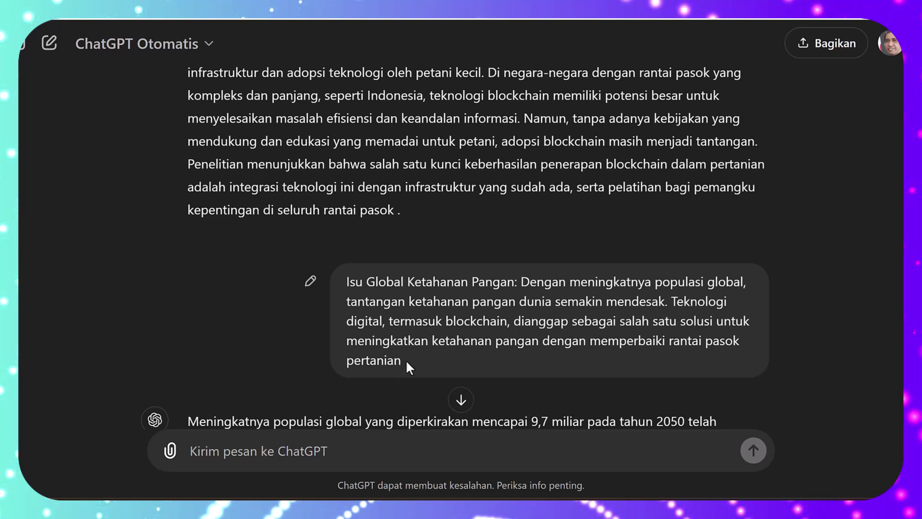
{"action": "scroll", "coordinate": [405, 368], "scroll_direction": "down", "scroll_amount": 3}
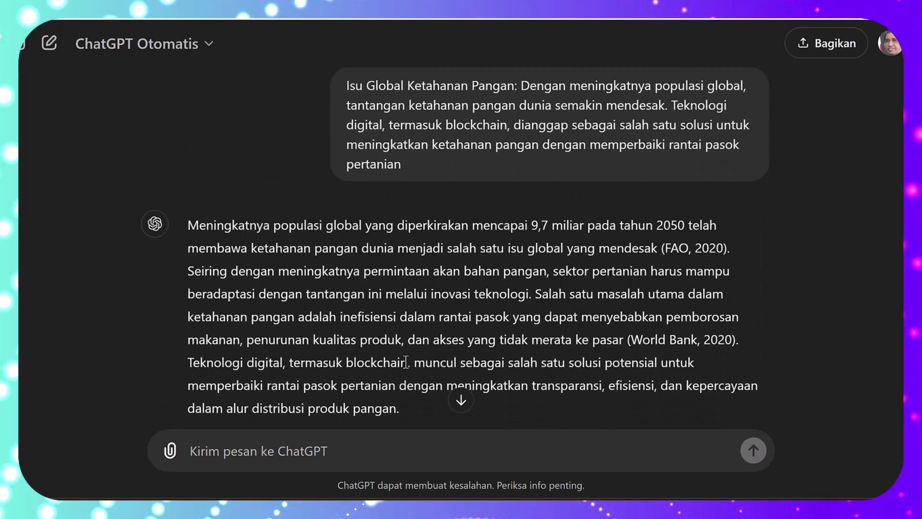
{"action": "scroll", "coordinate": [405, 360], "scroll_direction": "down", "scroll_amount": 3}
{"action": "scroll", "coordinate": [405, 359], "scroll_direction": "down", "scroll_amount": 6}
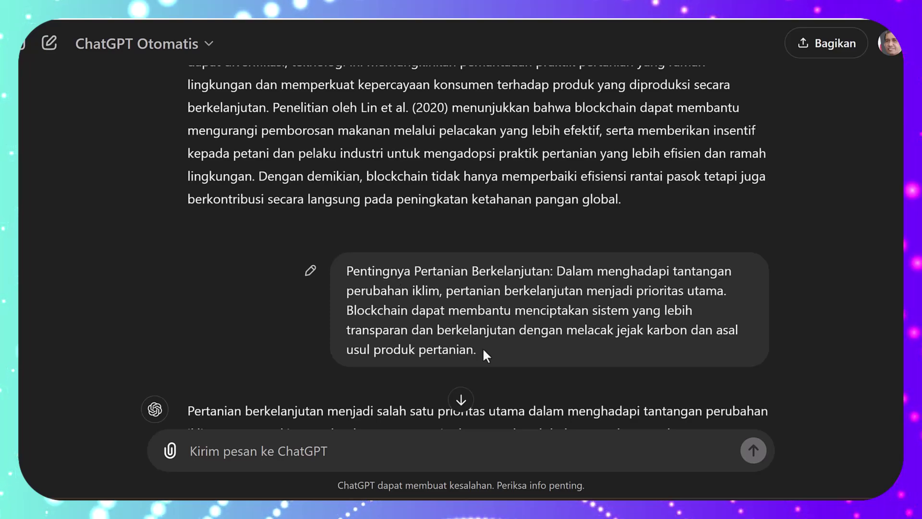
{"action": "scroll", "coordinate": [468, 354], "scroll_direction": "down", "scroll_amount": 1}
{"action": "scroll", "coordinate": [469, 354], "scroll_direction": "down", "scroll_amount": 7}
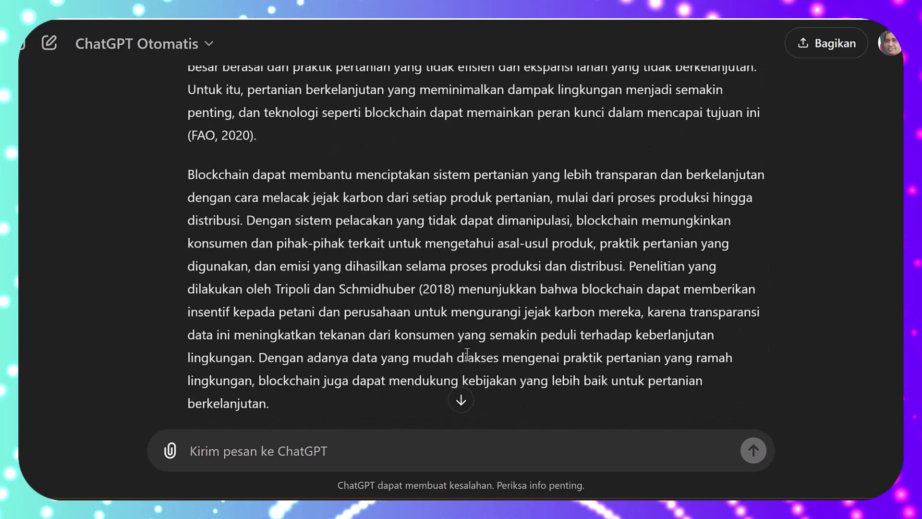
{"action": "scroll", "coordinate": [465, 354], "scroll_direction": "down", "scroll_amount": 4}
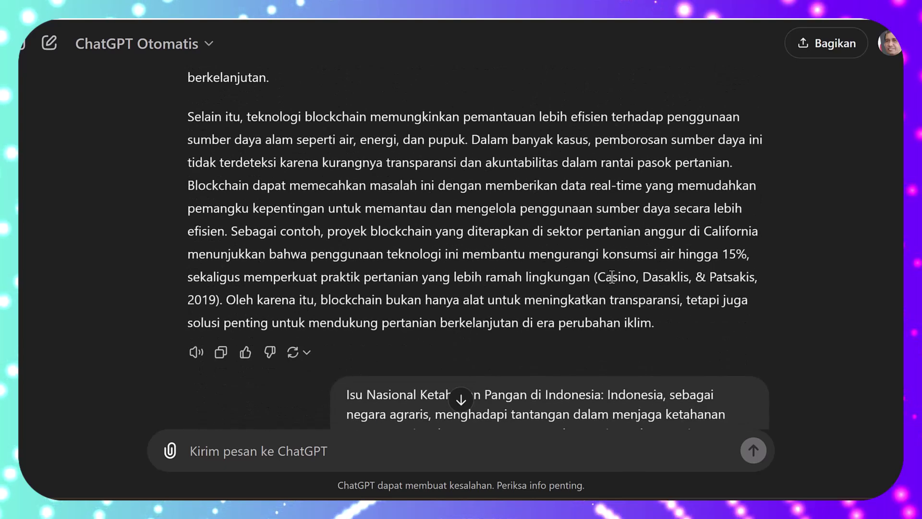
{"action": "scroll", "coordinate": [634, 250], "scroll_direction": "down", "scroll_amount": 1}
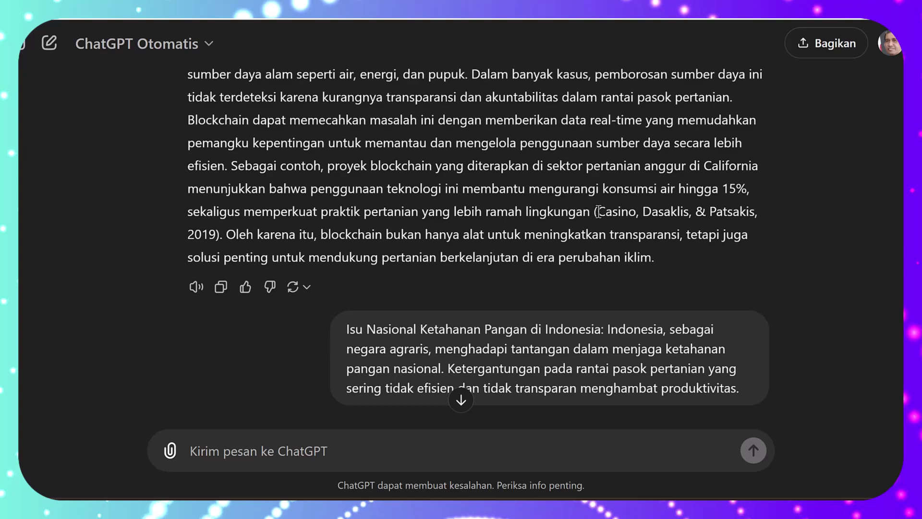
- Highlight the closing citation passage on sustainable farming, and read the responses on "Isu Nasional Ketahanan Pangan", "Digitalisasi di Sektor Pertanian Indonesia" and "Paradoks Penerapan Teknologi"
{"action": "left_click_drag", "start_coordinate": [598, 211], "coordinate": [711, 235]}
{"action": "scroll", "coordinate": [550, 287], "scroll_direction": "down", "scroll_amount": 5}
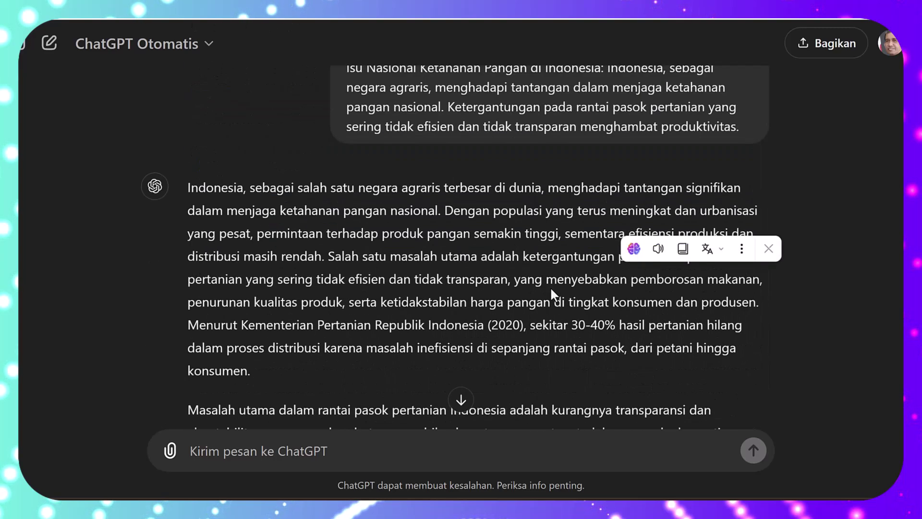
{"action": "scroll", "coordinate": [550, 289], "scroll_direction": "down", "scroll_amount": 15}
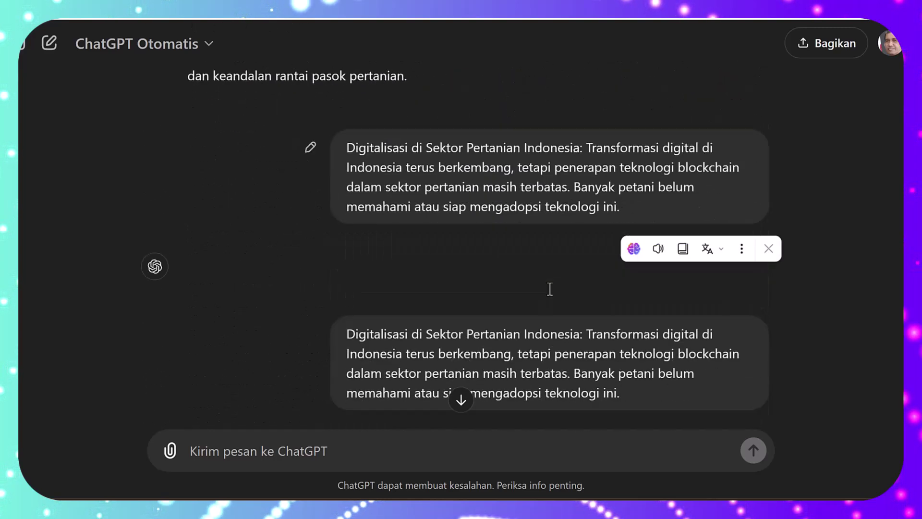
{"action": "scroll", "coordinate": [550, 288], "scroll_direction": "down", "scroll_amount": 2}
{"action": "scroll", "coordinate": [543, 260], "scroll_direction": "down", "scroll_amount": 12}
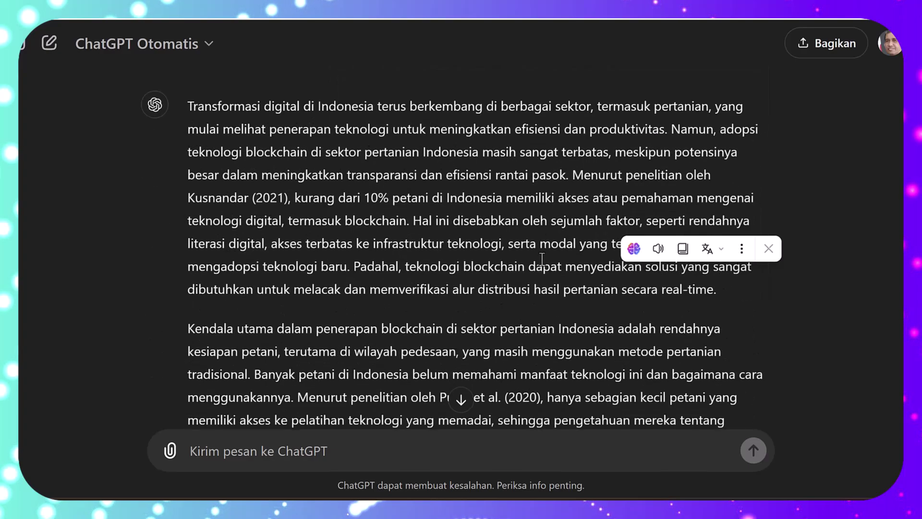
{"action": "scroll", "coordinate": [543, 261], "scroll_direction": "down", "scroll_amount": 13}
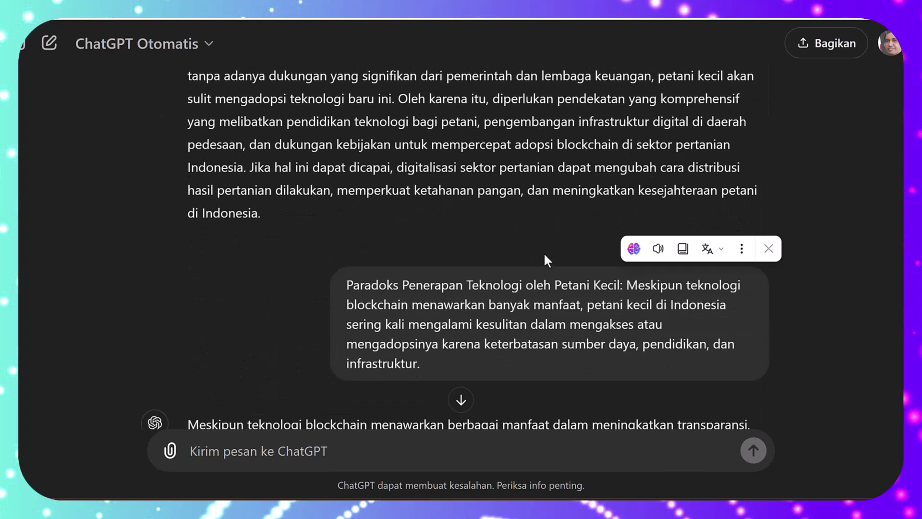
{"action": "scroll", "coordinate": [538, 235], "scroll_direction": "down", "scroll_amount": 14}
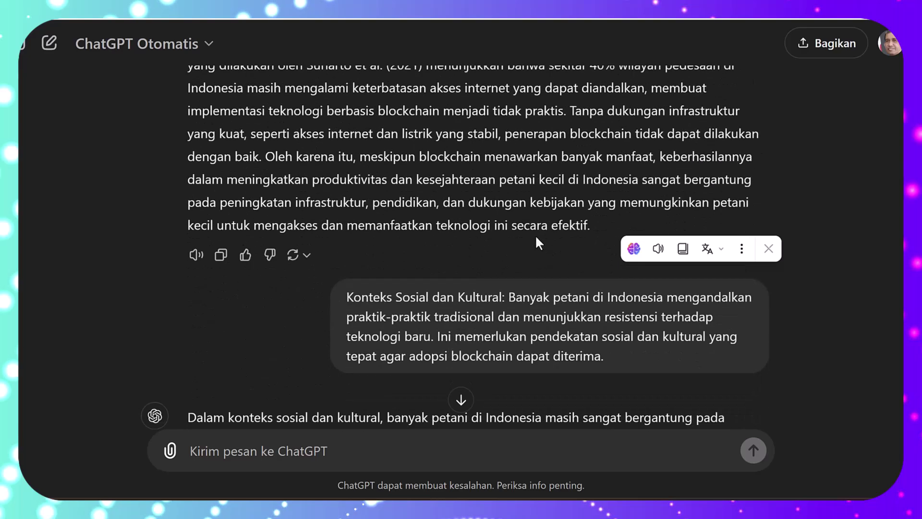
- Examine the "Konteks Sosial dan Kultural" message, highlighting its full text, and read the paragraphs written in response
{"action": "scroll", "coordinate": [509, 263], "scroll_direction": "down", "scroll_amount": 4}
{"action": "scroll", "coordinate": [496, 242], "scroll_direction": "up", "scroll_amount": 4}
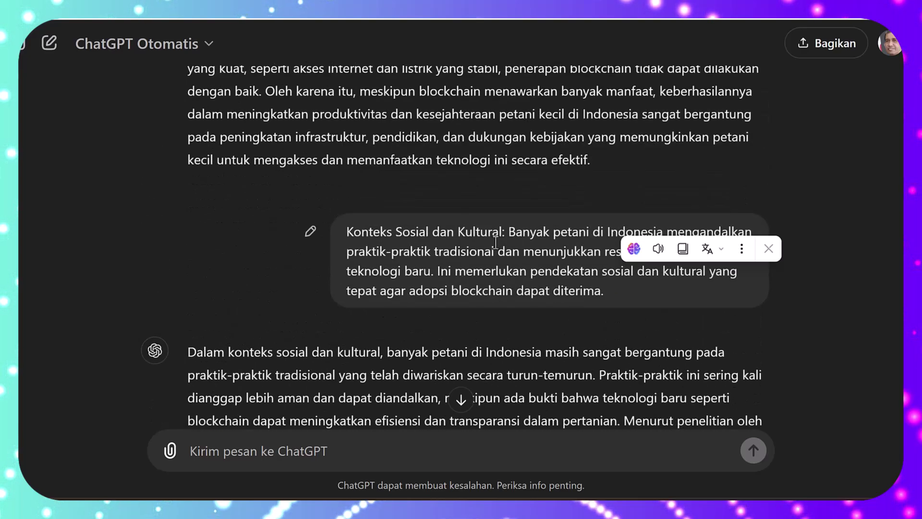
{"action": "left_click_drag", "start_coordinate": [346, 230], "coordinate": [604, 291]}
{"action": "scroll", "coordinate": [420, 267], "scroll_direction": "down", "scroll_amount": 13}
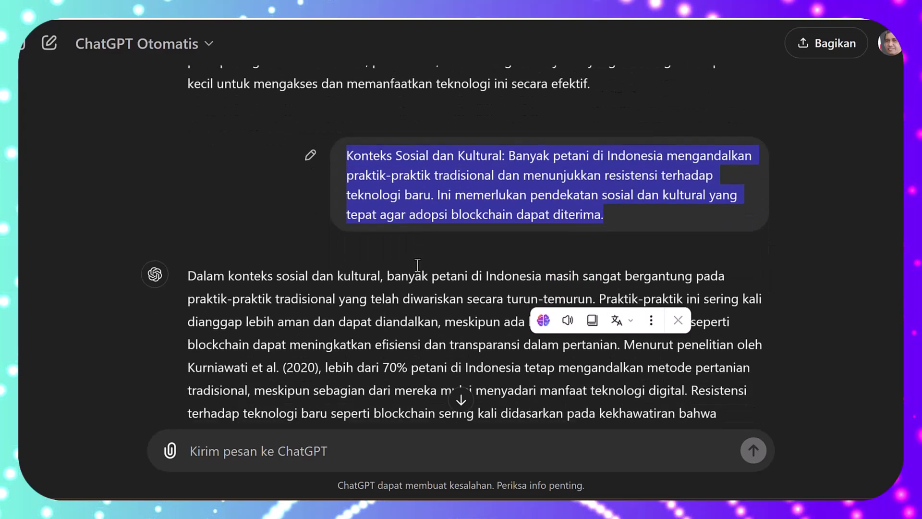
{"action": "scroll", "coordinate": [419, 266], "scroll_direction": "down", "scroll_amount": 7}
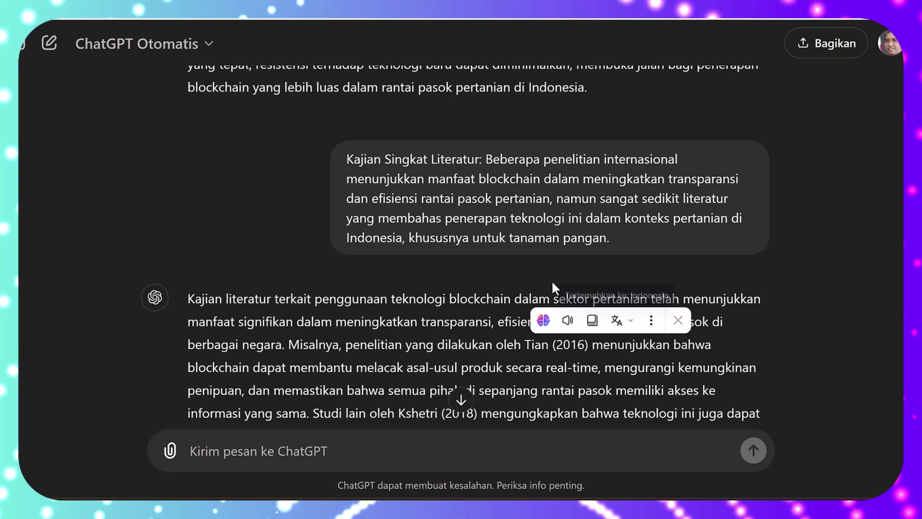
- Read the "Kajian Singkat Literatur" and "Masalah Transparansi Rantai Pasok di Indonesia" messages with their responses
{"action": "scroll", "coordinate": [412, 237], "scroll_direction": "down", "scroll_amount": 18}
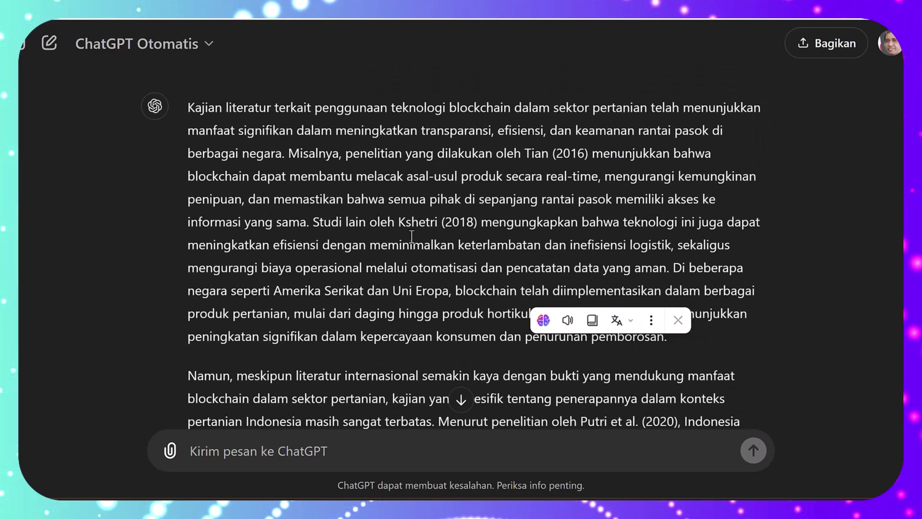
{"action": "scroll", "coordinate": [414, 238], "scroll_direction": "down", "scroll_amount": 8}
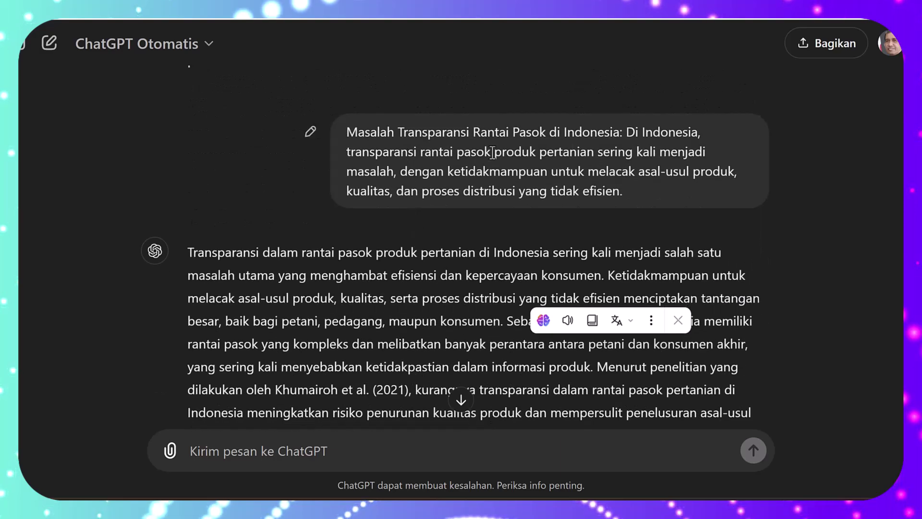
{"action": "scroll", "coordinate": [381, 217], "scroll_direction": "down", "scroll_amount": 7}
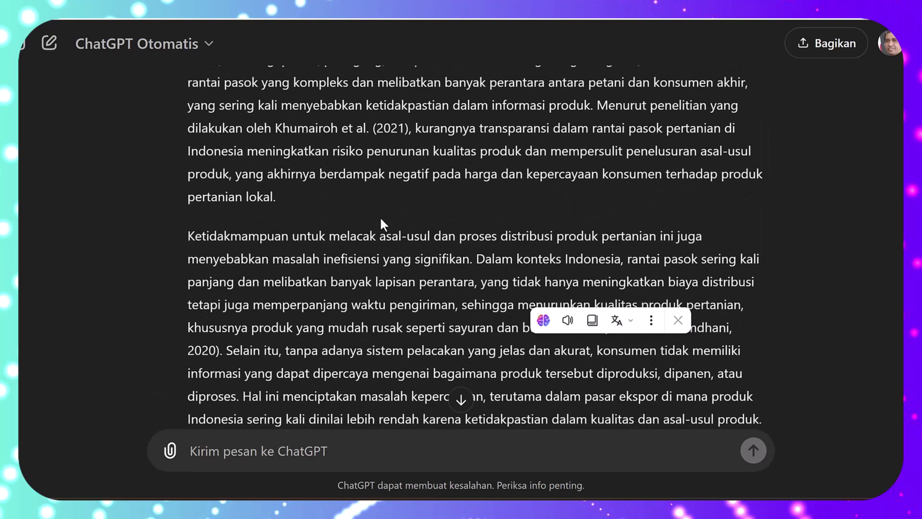
{"action": "scroll", "coordinate": [381, 217], "scroll_direction": "down", "scroll_amount": 8}
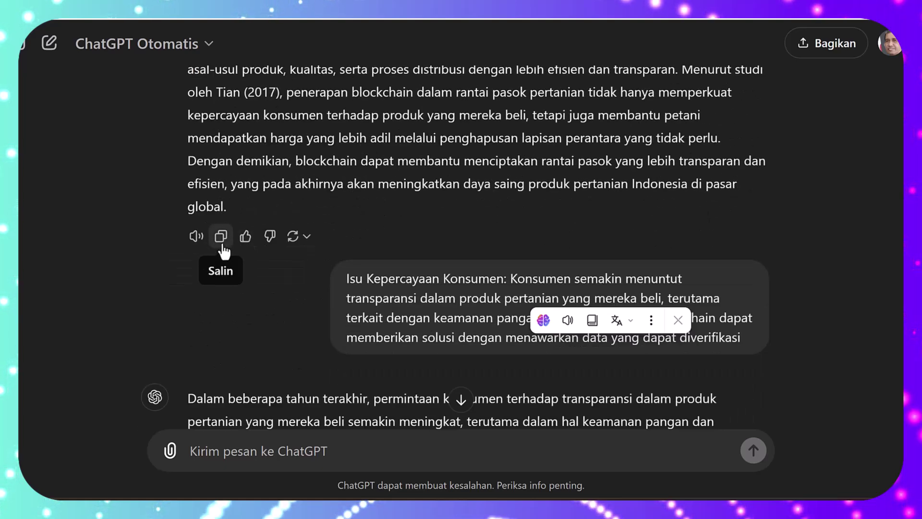
- Read the paragraphs written for the "Isu Kepercayaan Konsumen" message about consumer demand for transparency
{"action": "scroll", "coordinate": [218, 242], "scroll_direction": "down", "scroll_amount": 7}
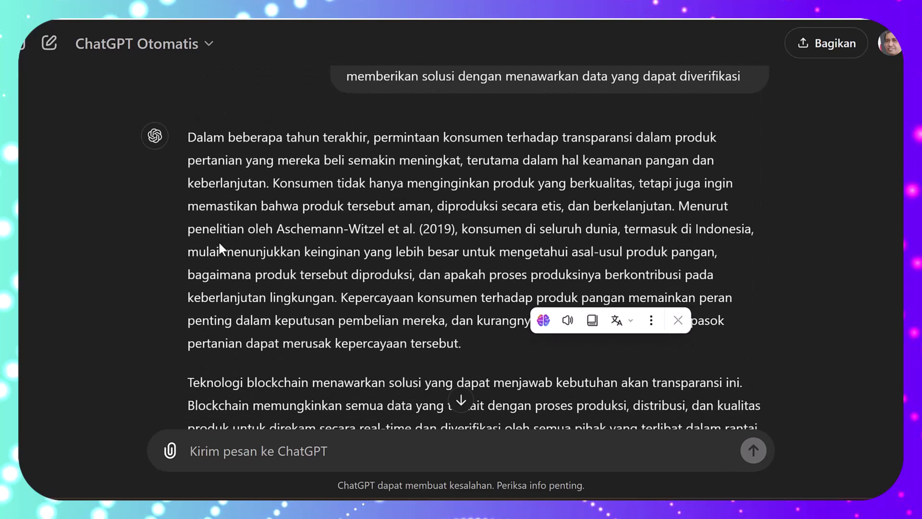
{"action": "scroll", "coordinate": [219, 240], "scroll_direction": "down", "scroll_amount": 2}
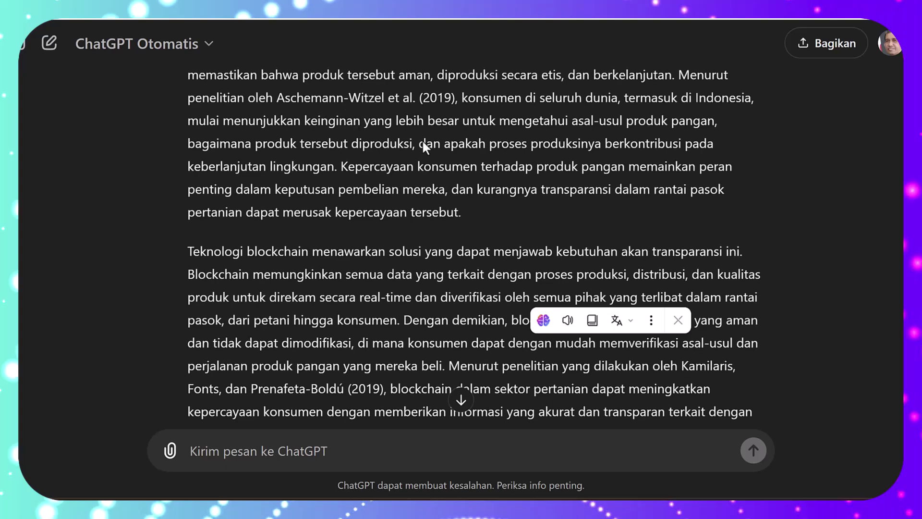
{"action": "scroll", "coordinate": [495, 220], "scroll_direction": "down", "scroll_amount": 3}
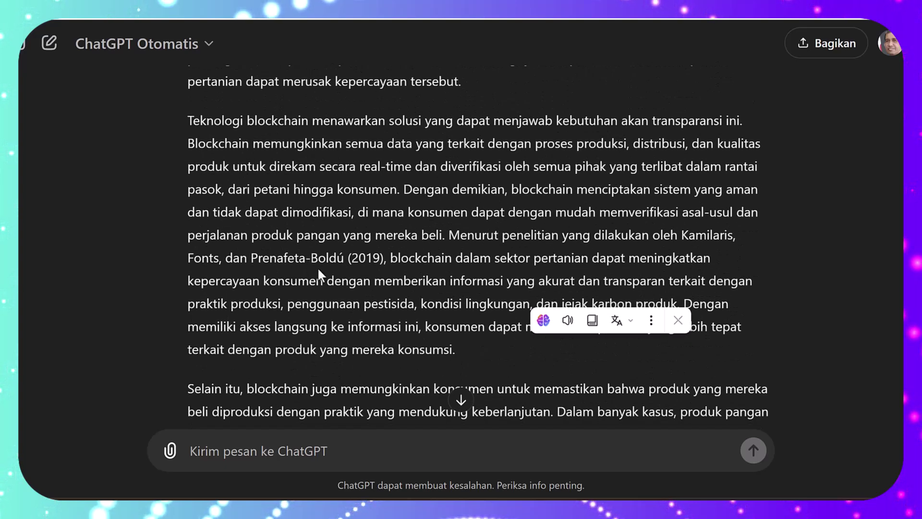
{"action": "scroll", "coordinate": [318, 266], "scroll_direction": "down", "scroll_amount": 4}
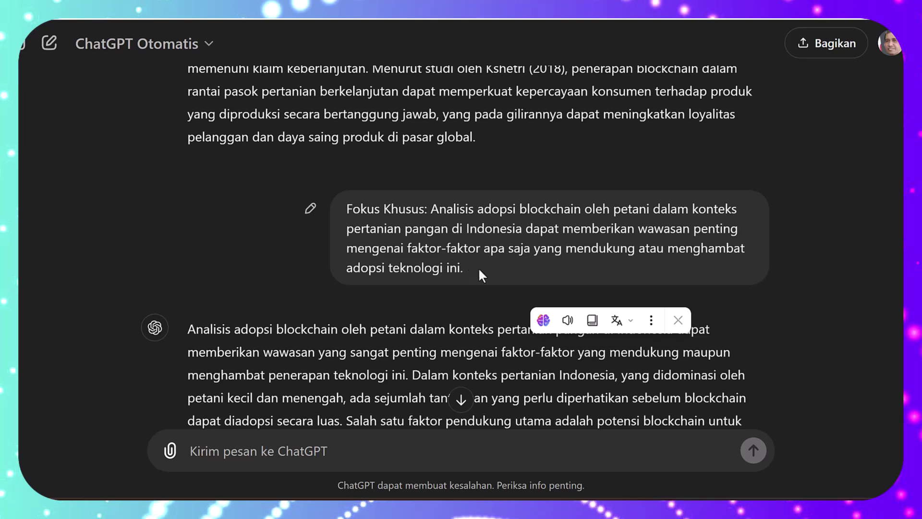
- Review the "Fokus Khusus" and "Solusi Sementara" messages with their responses, highlighting the text of the "Solusi Sementara" message
{"action": "scroll", "coordinate": [479, 268], "scroll_direction": "down", "scroll_amount": 1}
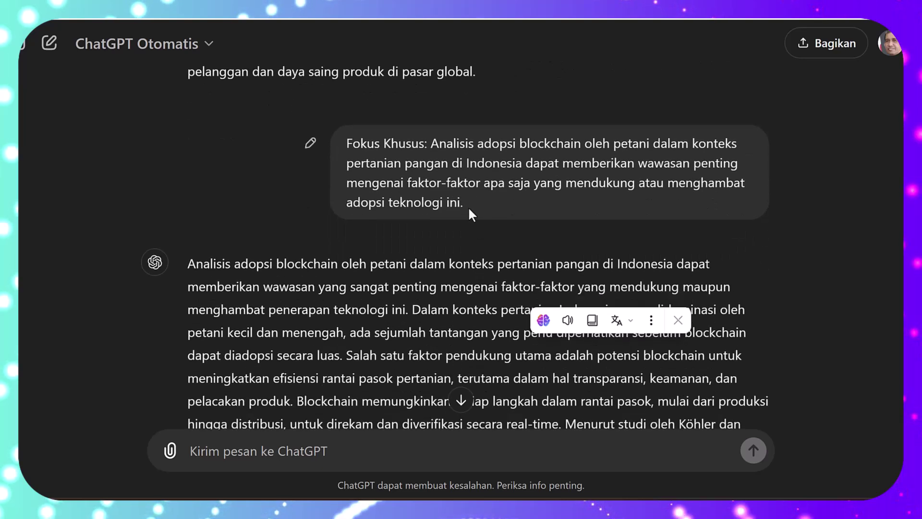
{"action": "scroll", "coordinate": [467, 211], "scroll_direction": "down", "scroll_amount": 6}
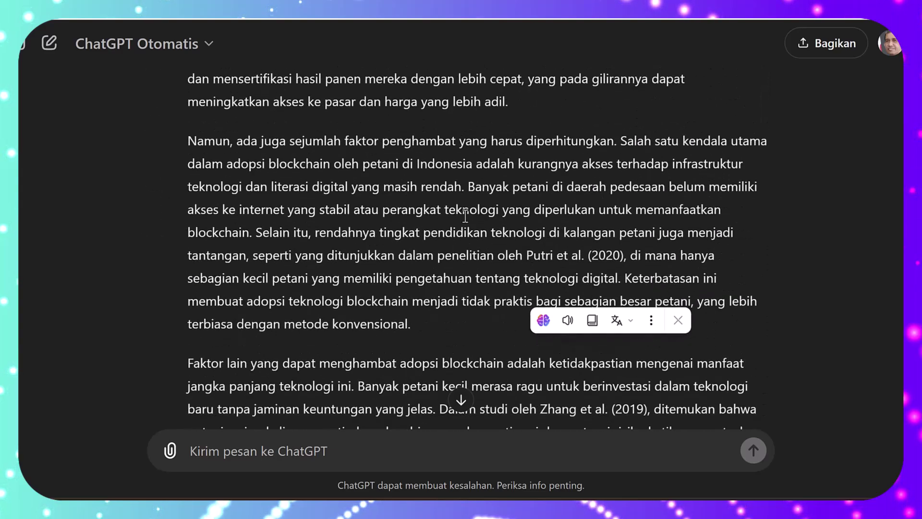
{"action": "scroll", "coordinate": [465, 216], "scroll_direction": "down", "scroll_amount": 5}
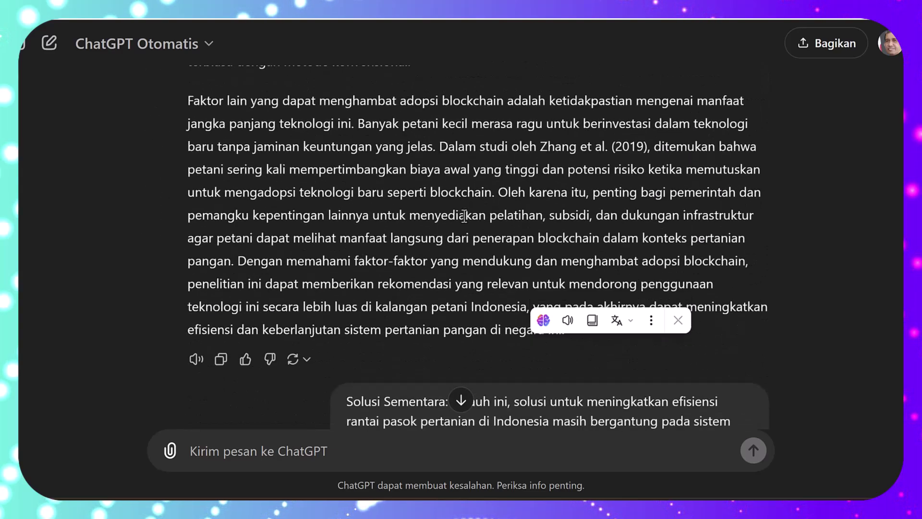
{"action": "scroll", "coordinate": [464, 214], "scroll_direction": "down", "scroll_amount": 5}
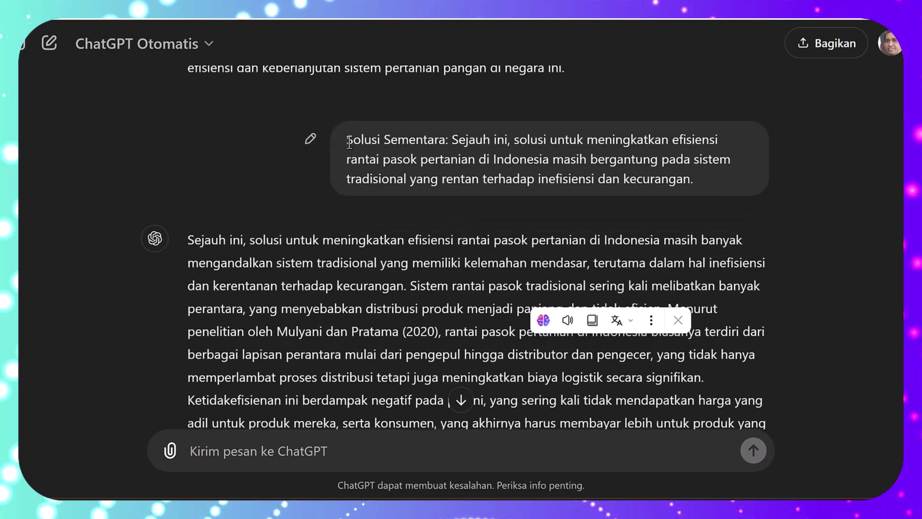
{"action": "left_click_drag", "start_coordinate": [347, 140], "coordinate": [675, 187]}
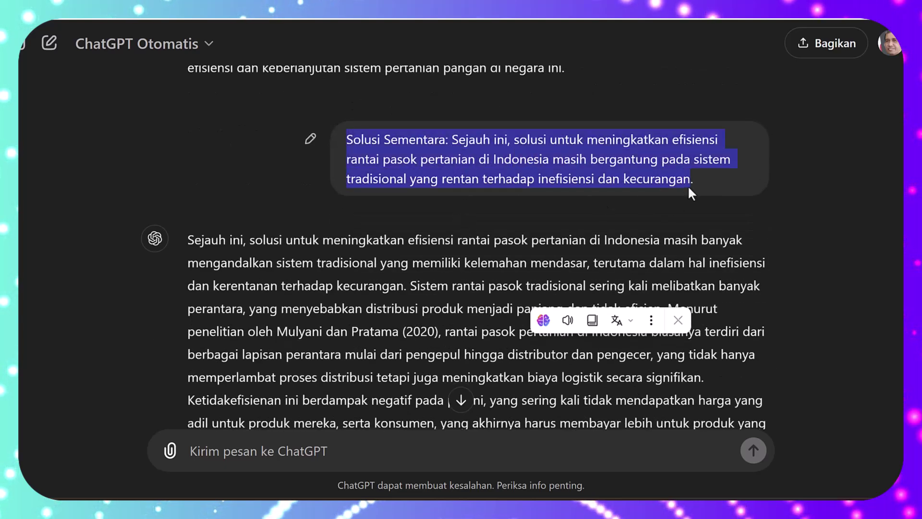
{"action": "scroll", "coordinate": [225, 230], "scroll_direction": "down", "scroll_amount": 1}
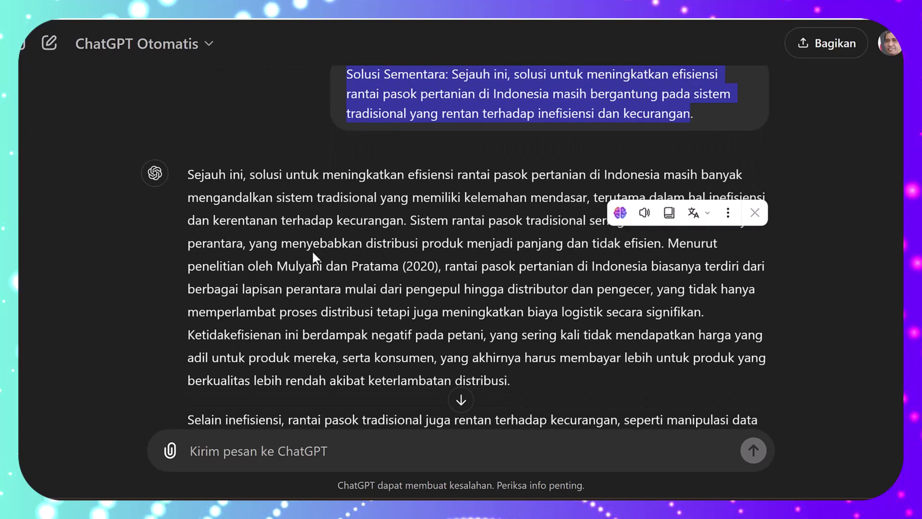
{"action": "scroll", "coordinate": [312, 250], "scroll_direction": "down", "scroll_amount": 8}
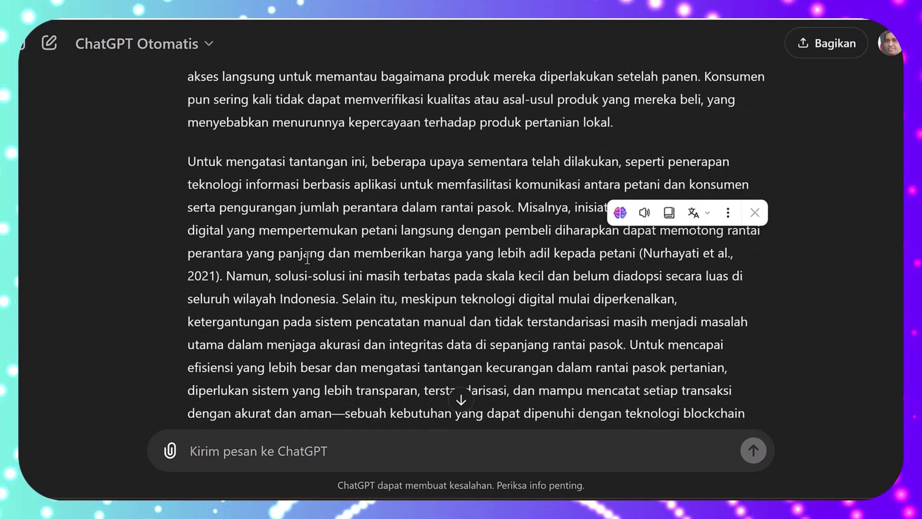
{"action": "scroll", "coordinate": [307, 257], "scroll_direction": "down", "scroll_amount": 2}
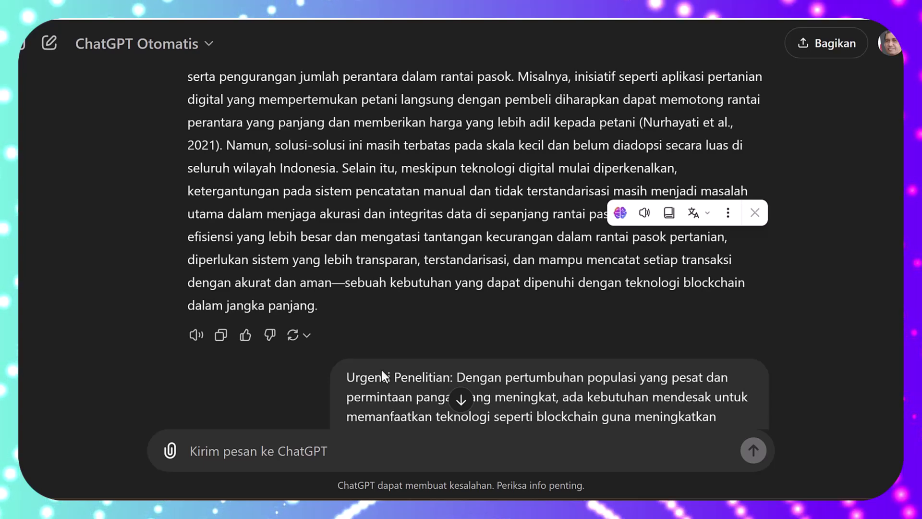
- Read the "Urgensi Penelitian" and "Justifikasi Penelitian" messages together with the paragraphs written for each
{"action": "scroll", "coordinate": [414, 351], "scroll_direction": "down", "scroll_amount": 2}
{"action": "scroll", "coordinate": [426, 300], "scroll_direction": "down", "scroll_amount": 5}
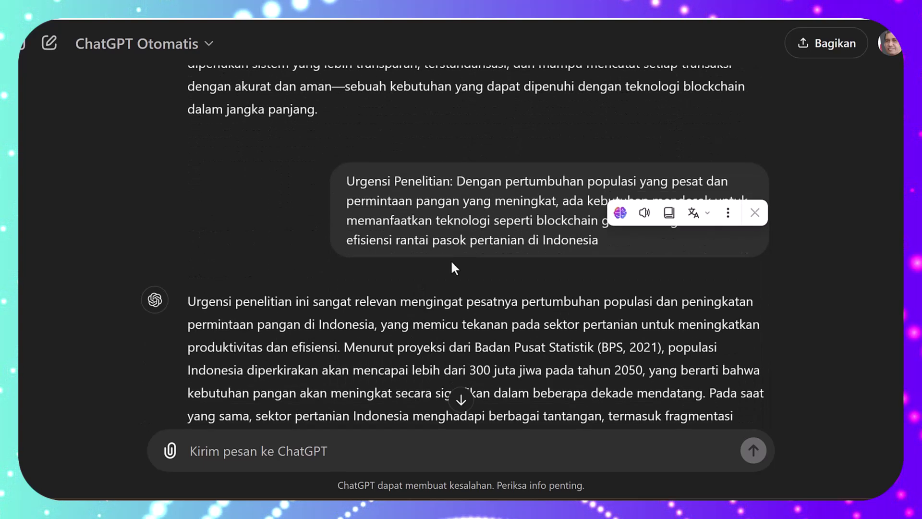
{"action": "scroll", "coordinate": [454, 261], "scroll_direction": "down", "scroll_amount": 10}
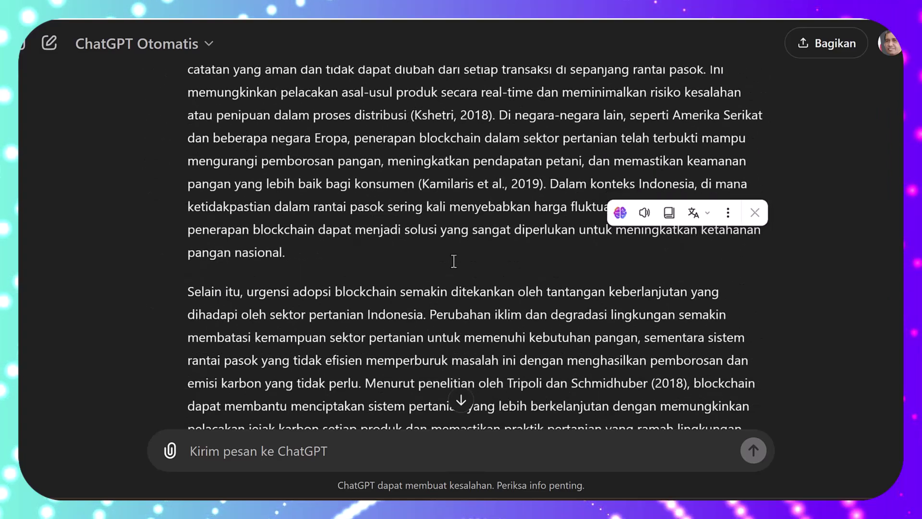
{"action": "scroll", "coordinate": [454, 261], "scroll_direction": "down", "scroll_amount": 1}
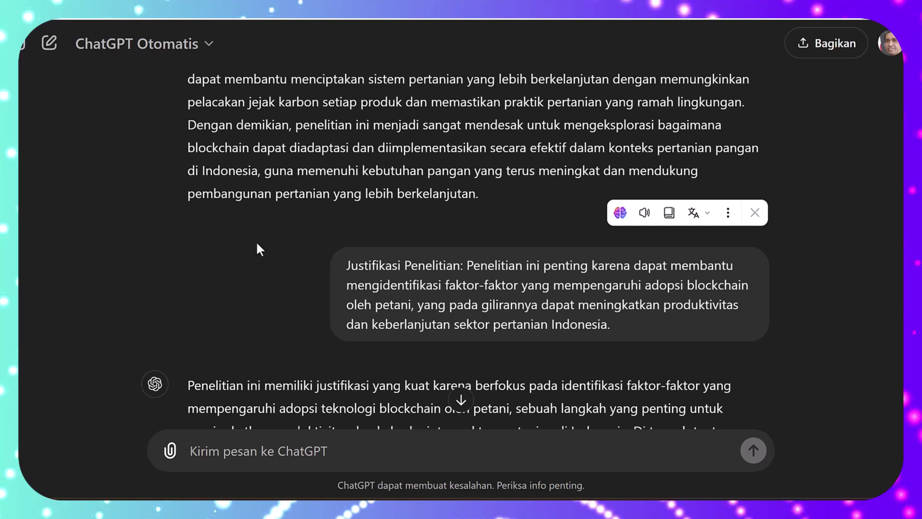
{"action": "scroll", "coordinate": [255, 240], "scroll_direction": "down", "scroll_amount": 2}
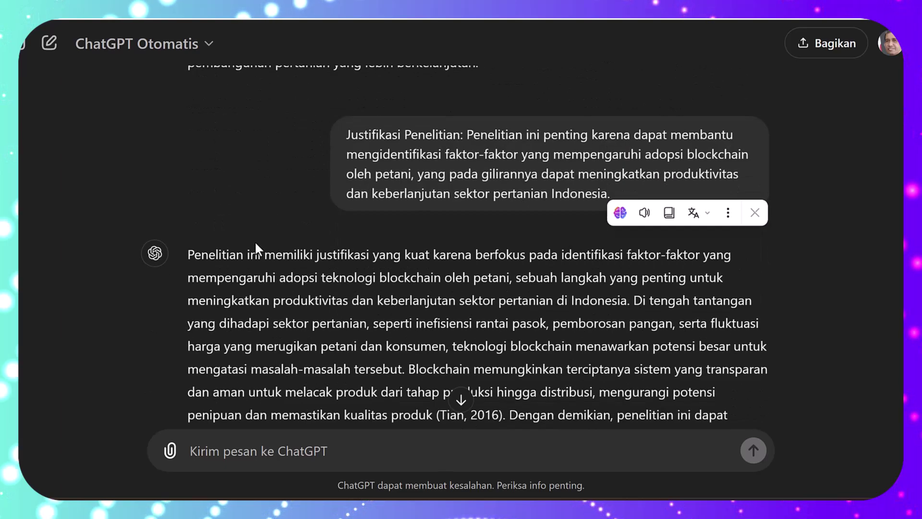
{"action": "scroll", "coordinate": [255, 241], "scroll_direction": "down", "scroll_amount": 4}
{"action": "scroll", "coordinate": [255, 240], "scroll_direction": "down", "scroll_amount": 6}
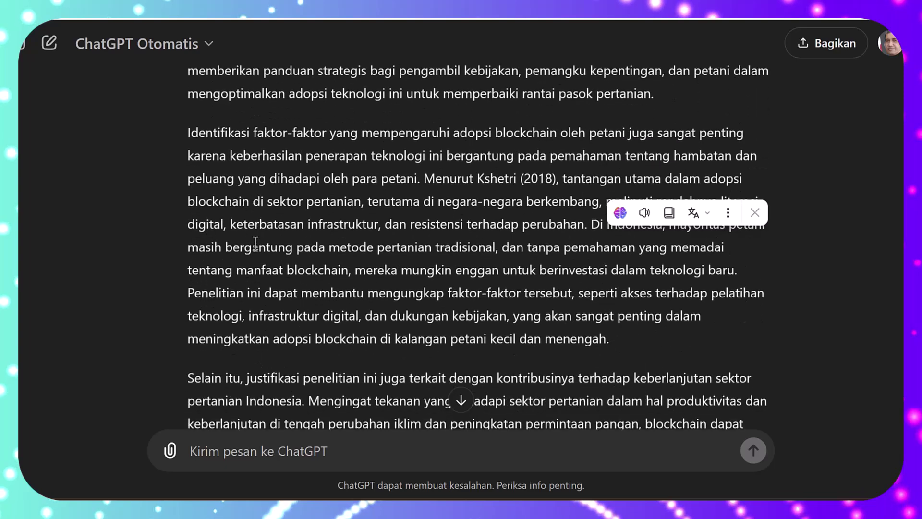
{"action": "scroll", "coordinate": [255, 243], "scroll_direction": "down", "scroll_amount": 4}
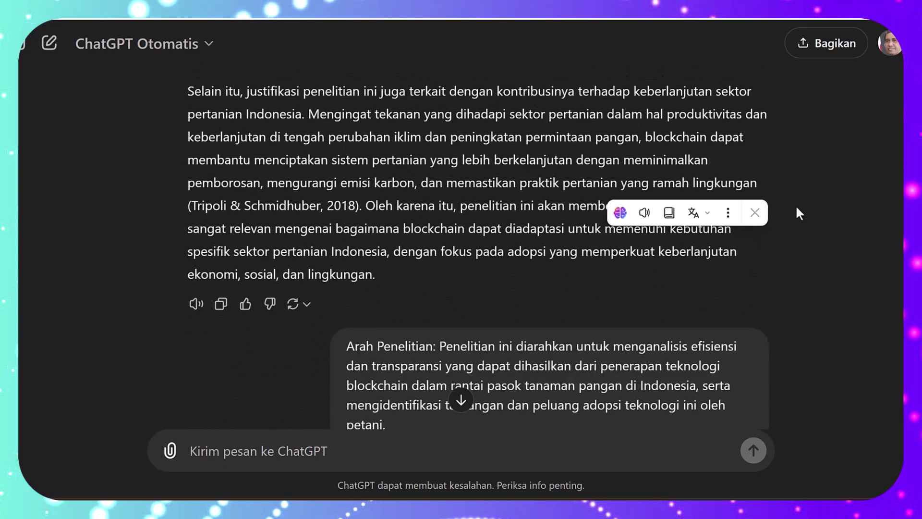
- Dismiss the floating text-selection toolbar and read the "Arah Penelitian" response, continuing to the request for an ordered APA 7 reference list
{"action": "left_click", "coordinate": [756, 213]}
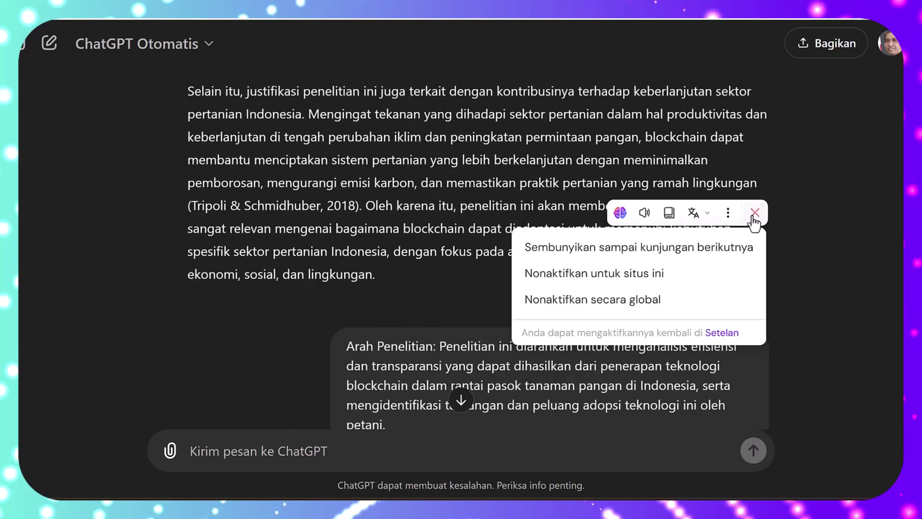
{"action": "left_click", "coordinate": [834, 293]}
{"action": "scroll", "coordinate": [457, 312], "scroll_direction": "down", "scroll_amount": 3}
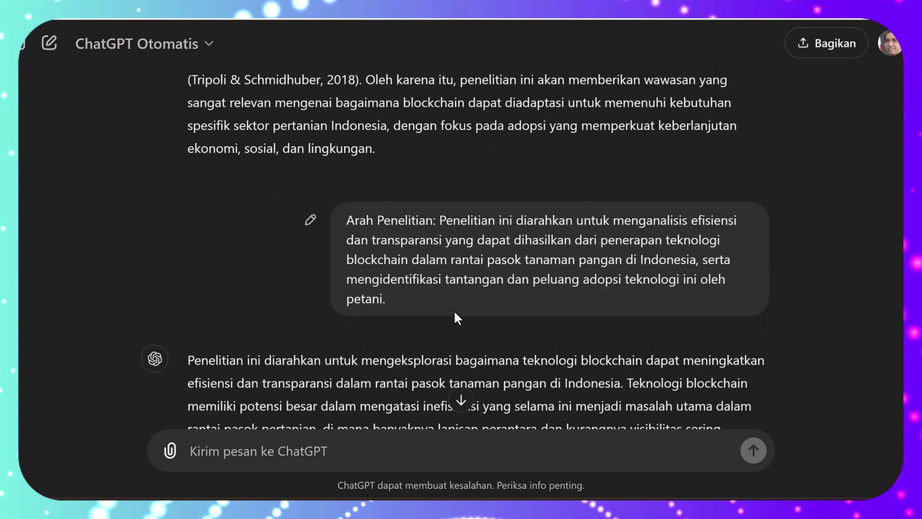
{"action": "scroll", "coordinate": [454, 310], "scroll_direction": "down", "scroll_amount": 2}
{"action": "scroll", "coordinate": [454, 310], "scroll_direction": "down", "scroll_amount": 8}
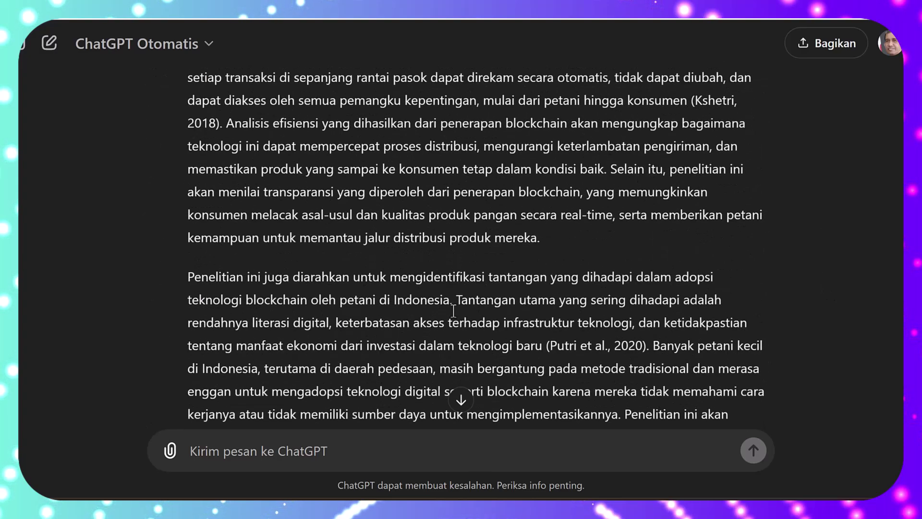
{"action": "scroll", "coordinate": [453, 310], "scroll_direction": "down", "scroll_amount": 15}
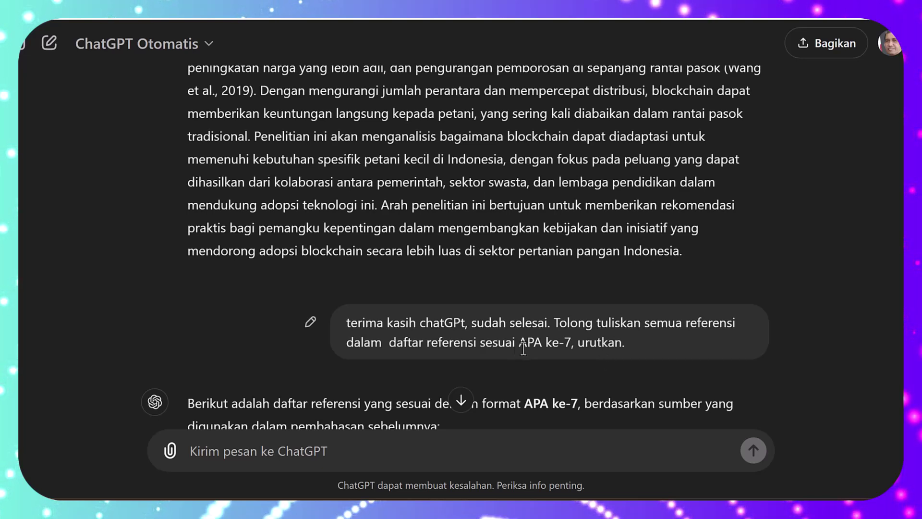
{"action": "scroll", "coordinate": [538, 347], "scroll_direction": "down", "scroll_amount": 1}
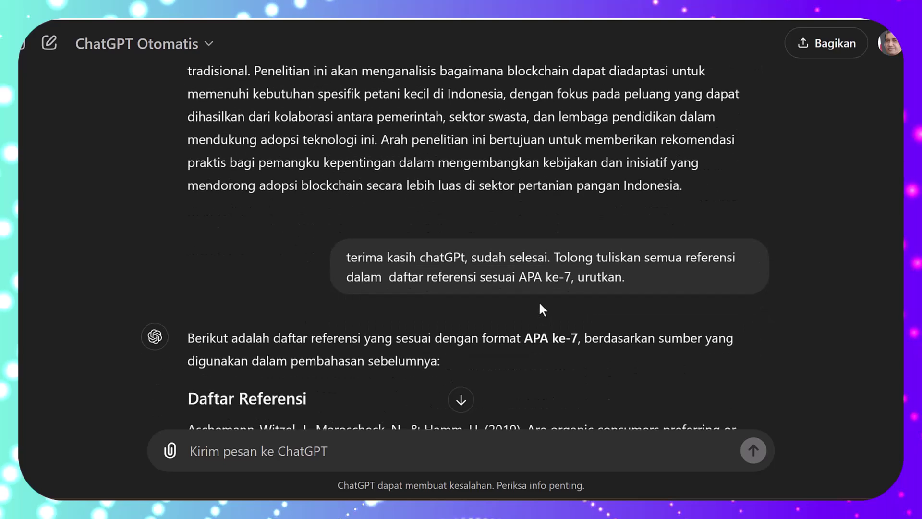
- Highlight the entries under "Daftar Referensi" from the Aschemann-Witzel source to the Zahra and Setiawan source, then clear the selection
{"action": "scroll", "coordinate": [583, 287], "scroll_direction": "down", "scroll_amount": 3}
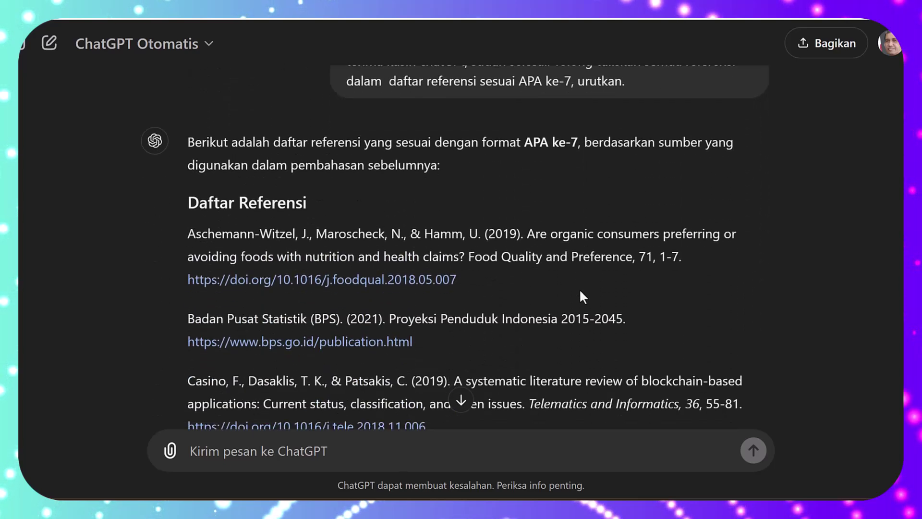
{"action": "scroll", "coordinate": [590, 296], "scroll_direction": "down", "scroll_amount": 1}
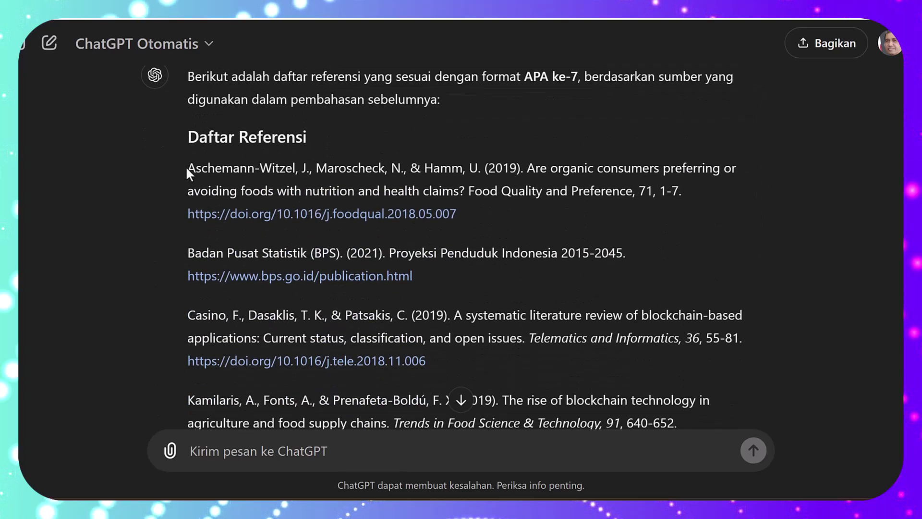
{"action": "left_click_drag", "start_coordinate": [187, 168], "coordinate": [402, 345]}
{"action": "scroll", "coordinate": [401, 345], "scroll_direction": "down", "scroll_amount": 4}
{"action": "scroll", "coordinate": [400, 345], "scroll_direction": "down", "scroll_amount": 5}
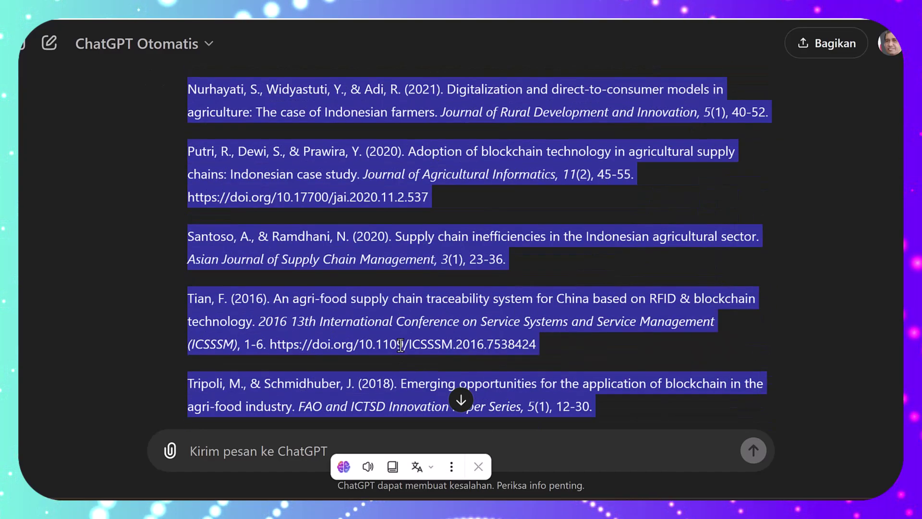
{"action": "scroll", "coordinate": [400, 345], "scroll_direction": "down", "scroll_amount": 2}
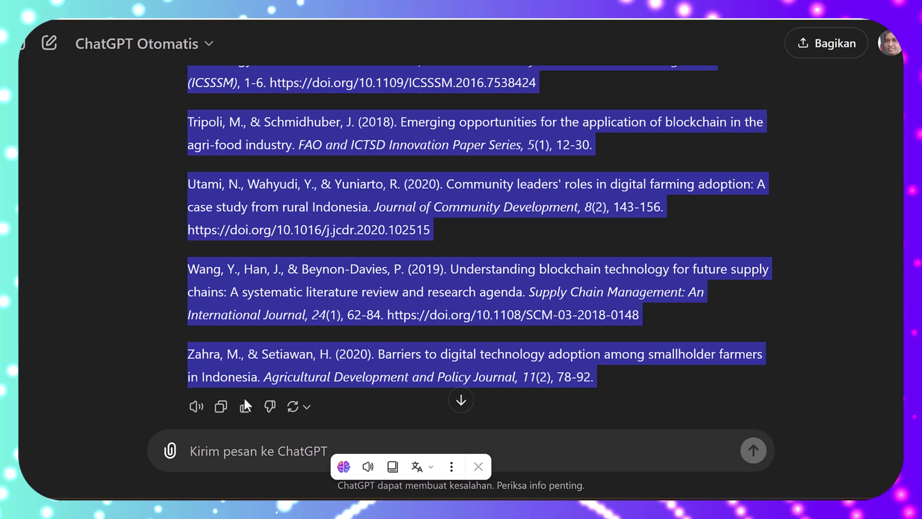
{"action": "scroll", "coordinate": [286, 338], "scroll_direction": "down", "scroll_amount": 1}
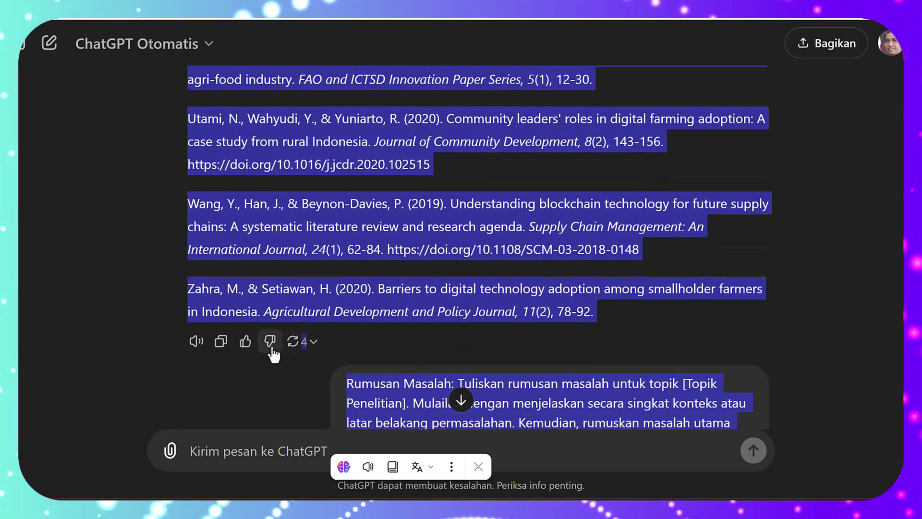
{"action": "left_click", "coordinate": [391, 349]}
{"action": "scroll", "coordinate": [385, 343], "scroll_direction": "down", "scroll_amount": 2}
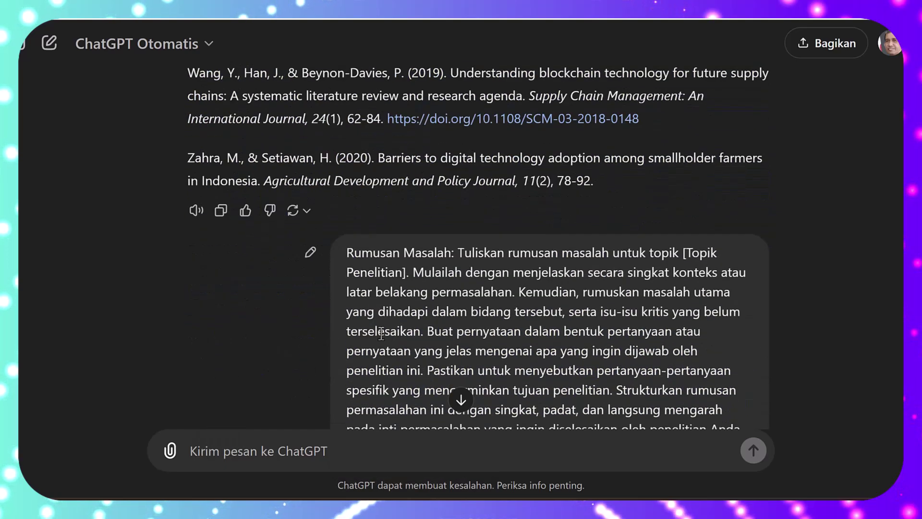
- Return to the start of the "Daftar Referensi" list and check the alphabetical order of its APA 7 entries through to the end
{"action": "scroll", "coordinate": [264, 236], "scroll_direction": "up", "scroll_amount": 12}
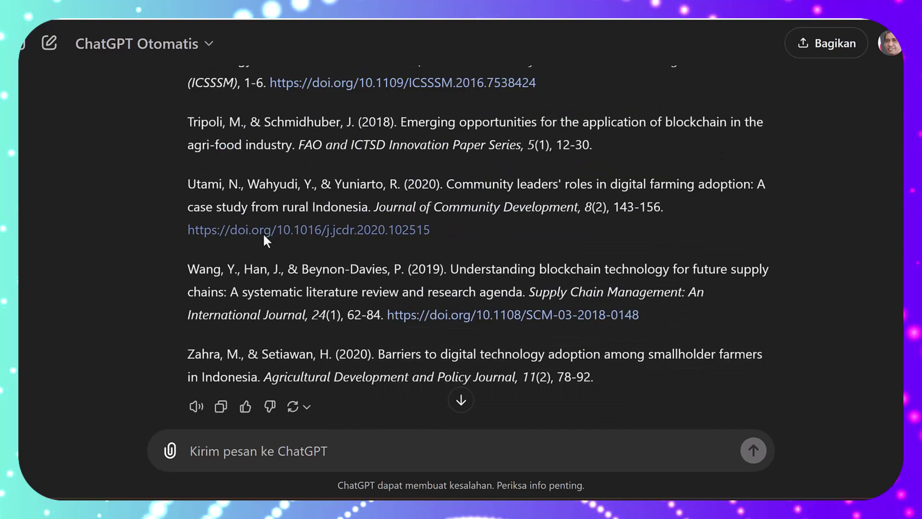
{"action": "scroll", "coordinate": [263, 232], "scroll_direction": "up", "scroll_amount": 4}
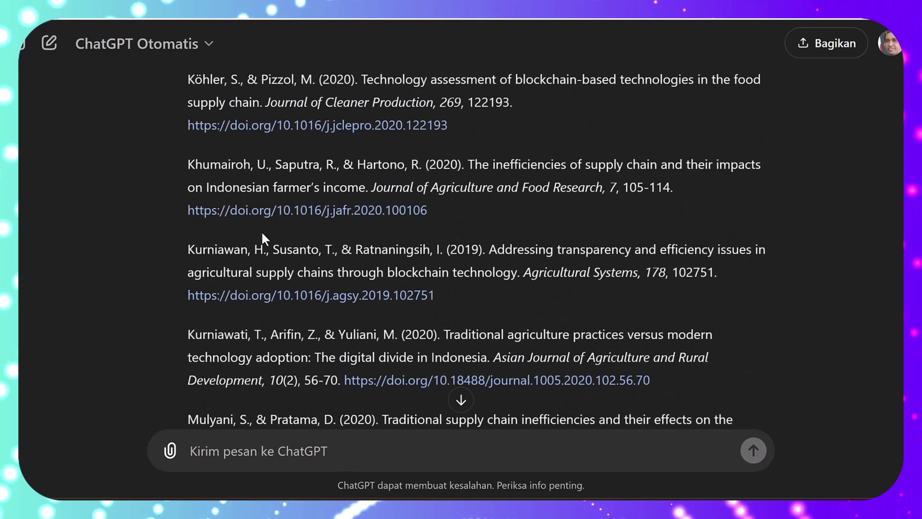
{"action": "scroll", "coordinate": [224, 215], "scroll_direction": "up", "scroll_amount": 5}
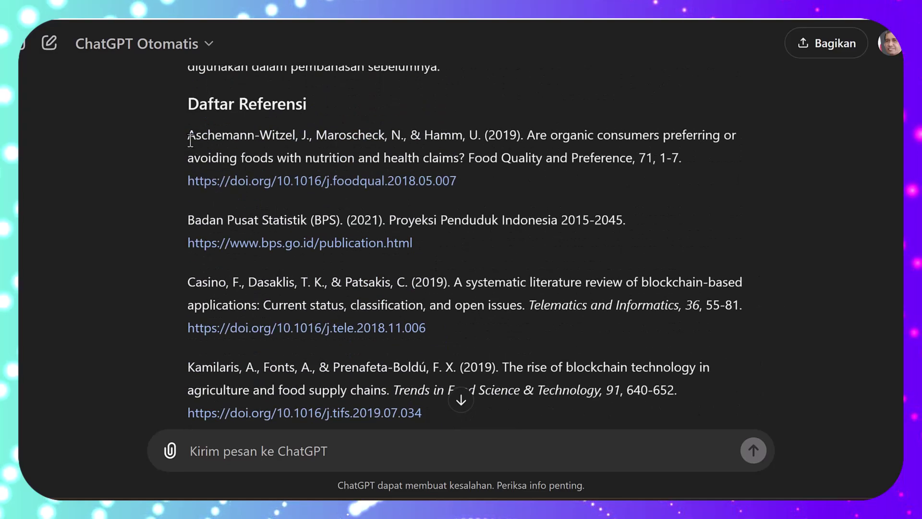
{"action": "scroll", "coordinate": [288, 258], "scroll_direction": "down", "scroll_amount": 3}
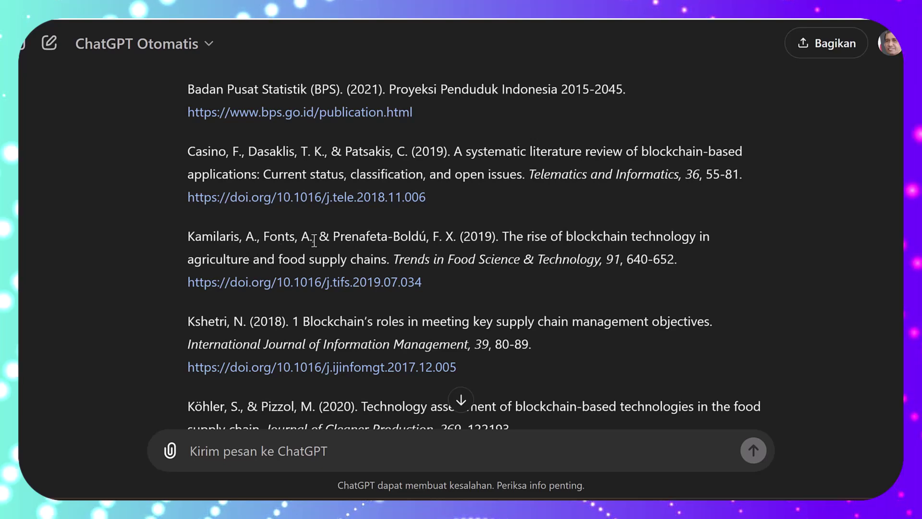
{"action": "scroll", "coordinate": [314, 244], "scroll_direction": "down", "scroll_amount": 1}
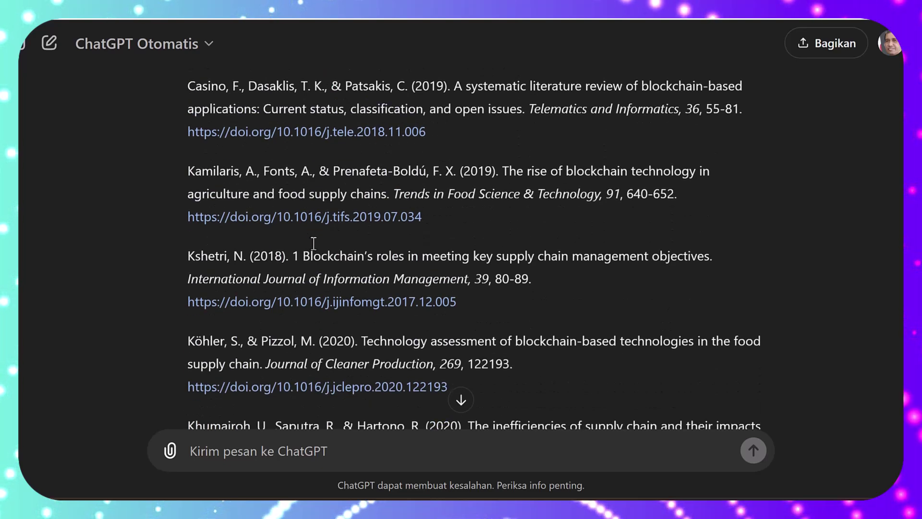
{"action": "scroll", "coordinate": [314, 241], "scroll_direction": "down", "scroll_amount": 1}
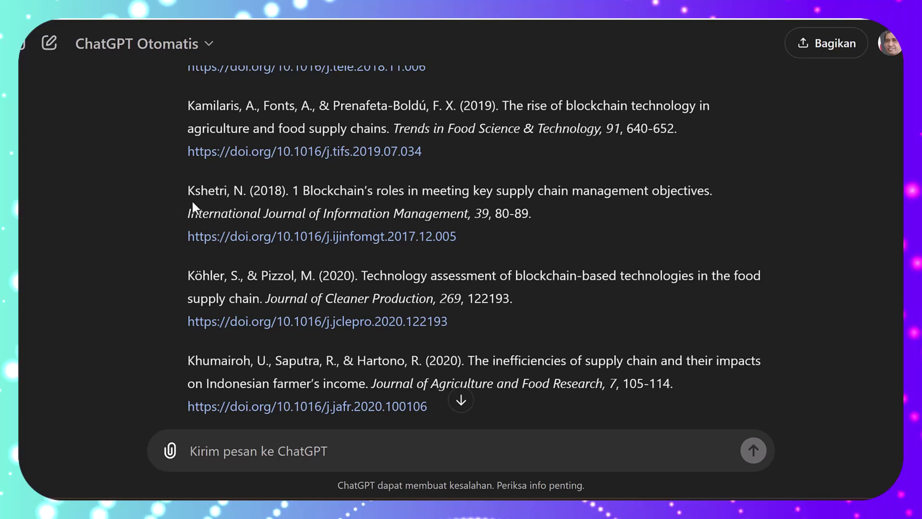
{"action": "scroll", "coordinate": [255, 231], "scroll_direction": "down", "scroll_amount": 3}
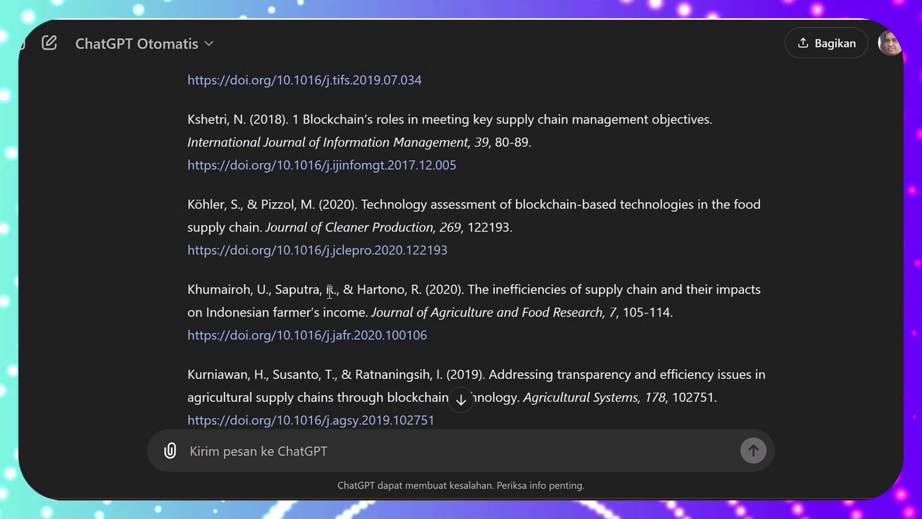
{"action": "scroll", "coordinate": [330, 294], "scroll_direction": "down", "scroll_amount": 2}
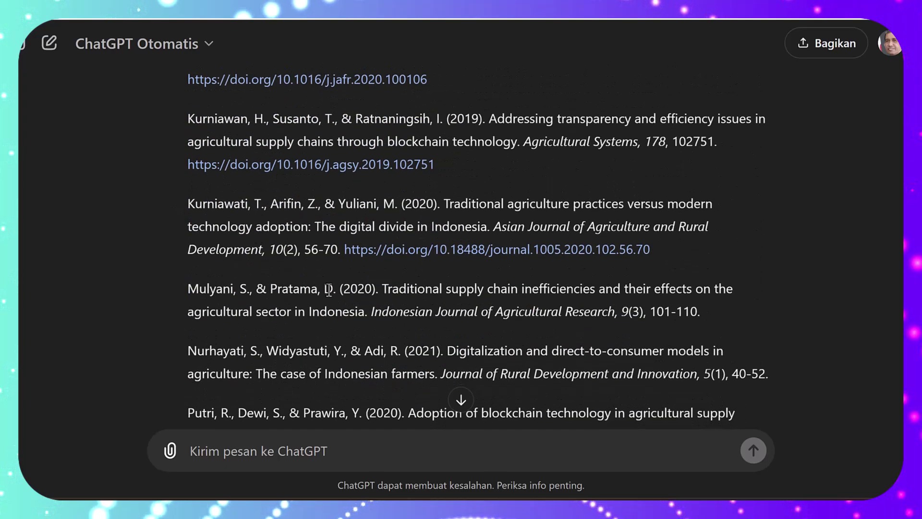
{"action": "scroll", "coordinate": [330, 291], "scroll_direction": "down", "scroll_amount": 3}
{"action": "scroll", "coordinate": [330, 290], "scroll_direction": "down", "scroll_amount": 1}
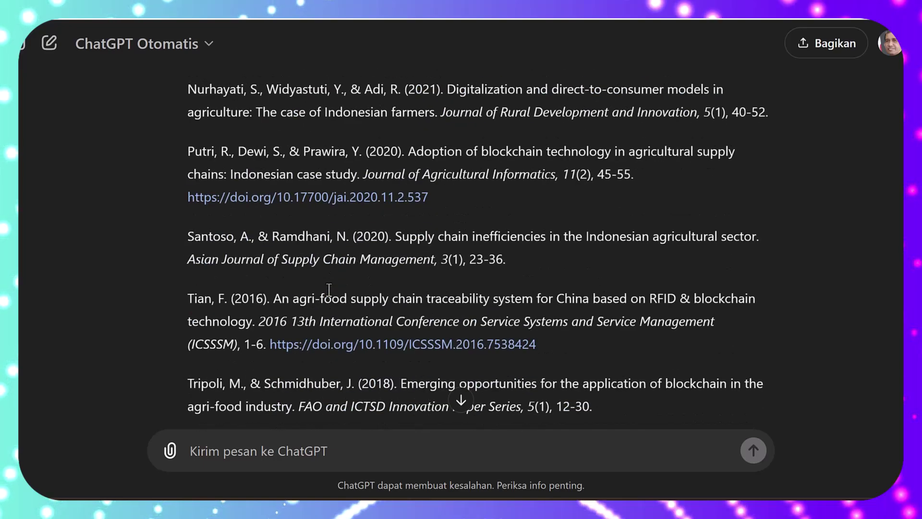
{"action": "scroll", "coordinate": [329, 289], "scroll_direction": "down", "scroll_amount": 3}
{"action": "scroll", "coordinate": [329, 288], "scroll_direction": "down", "scroll_amount": 1}
- Highlight the "Rumusan Masalah" message, clear the selection, and read the response with its numbered problem statements
{"action": "scroll", "coordinate": [329, 289], "scroll_direction": "down", "scroll_amount": 1}
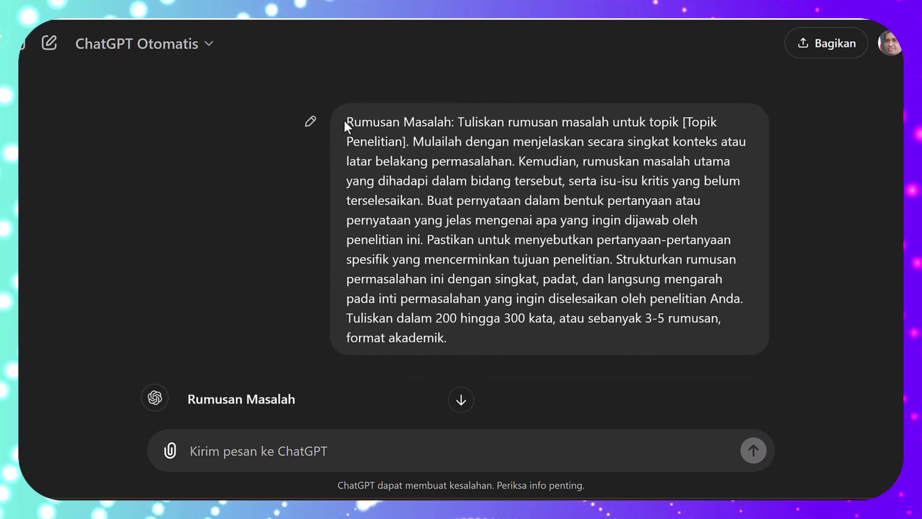
{"action": "left_click_drag", "start_coordinate": [344, 121], "coordinate": [462, 331]}
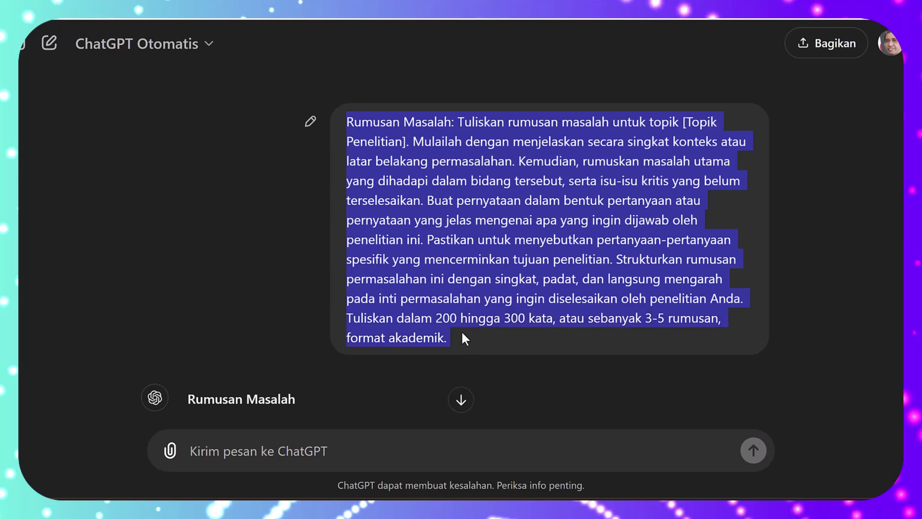
{"action": "left_click", "coordinate": [226, 220]}
{"action": "scroll", "coordinate": [226, 220], "scroll_direction": "down", "scroll_amount": 7}
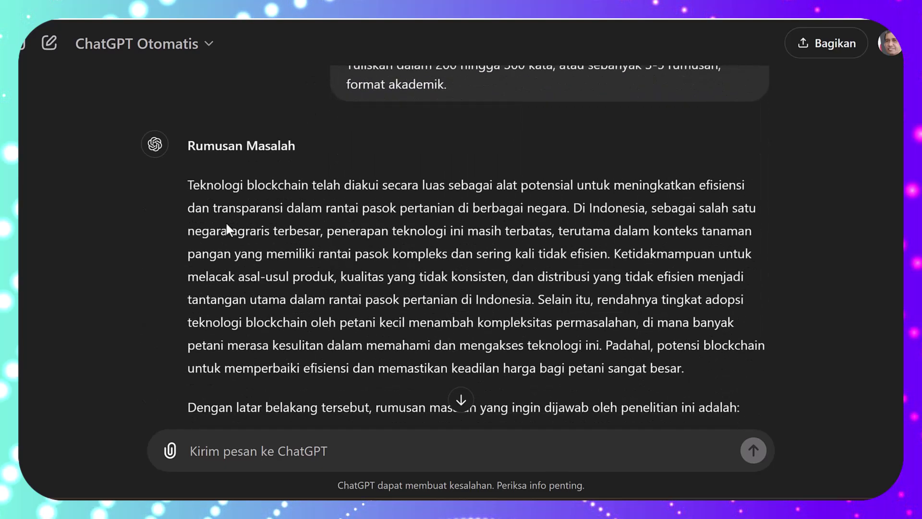
{"action": "scroll", "coordinate": [227, 223], "scroll_direction": "down", "scroll_amount": 1}
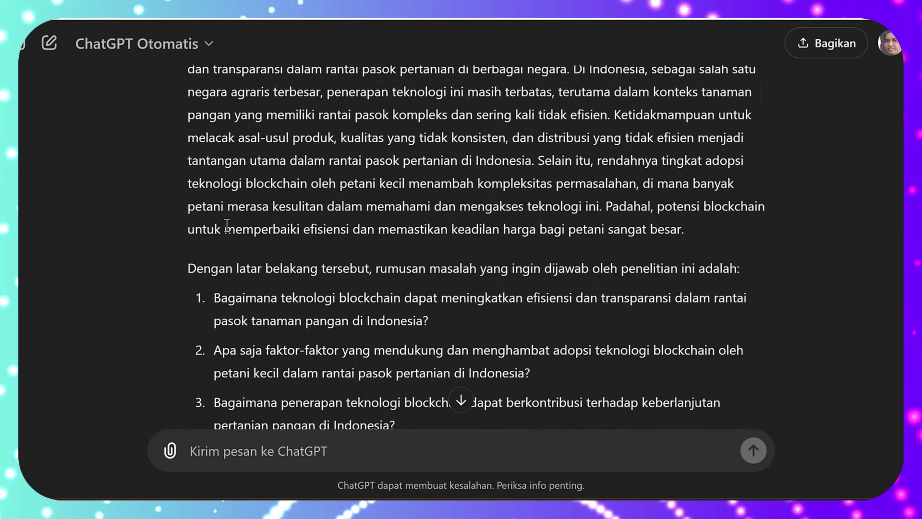
{"action": "scroll", "coordinate": [228, 225], "scroll_direction": "down", "scroll_amount": 4}
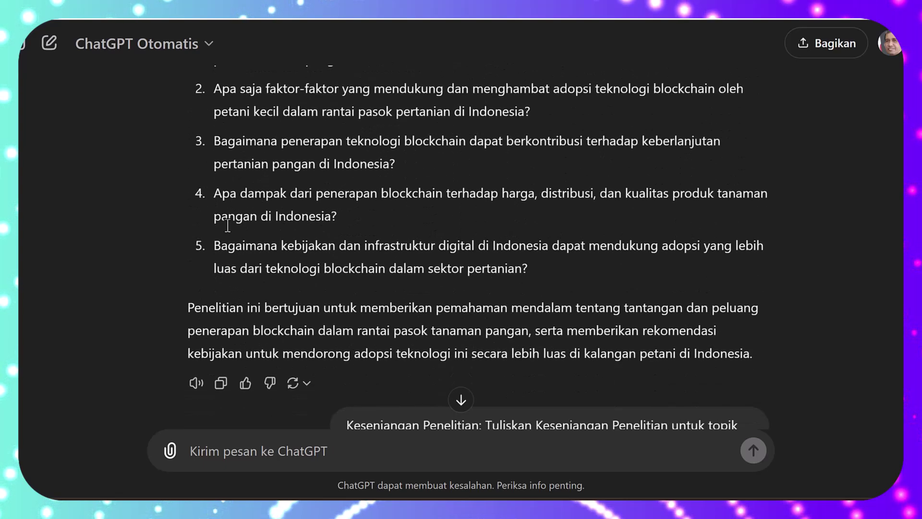
- Highlight the "Kesenjangan Penelitian" message and then its [Topik Penelitian], [Judul Penelitian] placeholders, clearing each selection
{"action": "scroll", "coordinate": [227, 223], "scroll_direction": "down", "scroll_amount": 3}
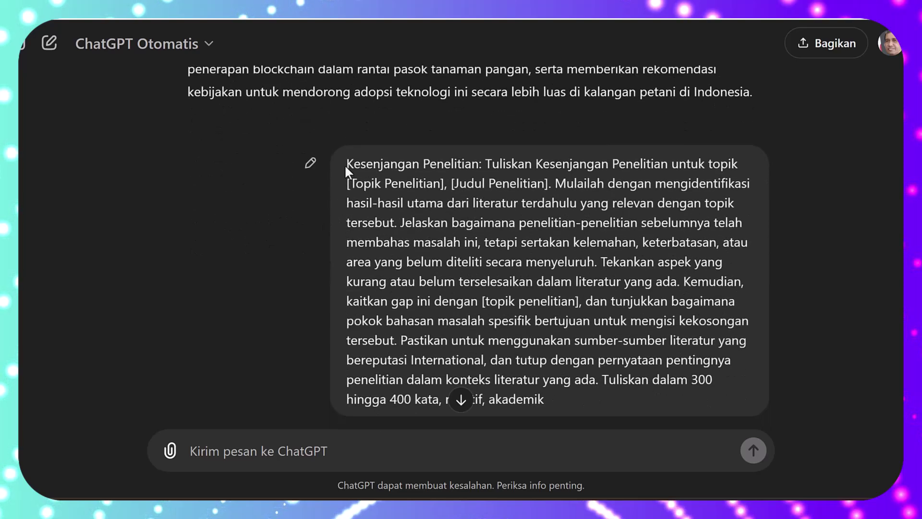
{"action": "left_click_drag", "start_coordinate": [348, 166], "coordinate": [555, 405]}
{"action": "left_click", "coordinate": [322, 279]}
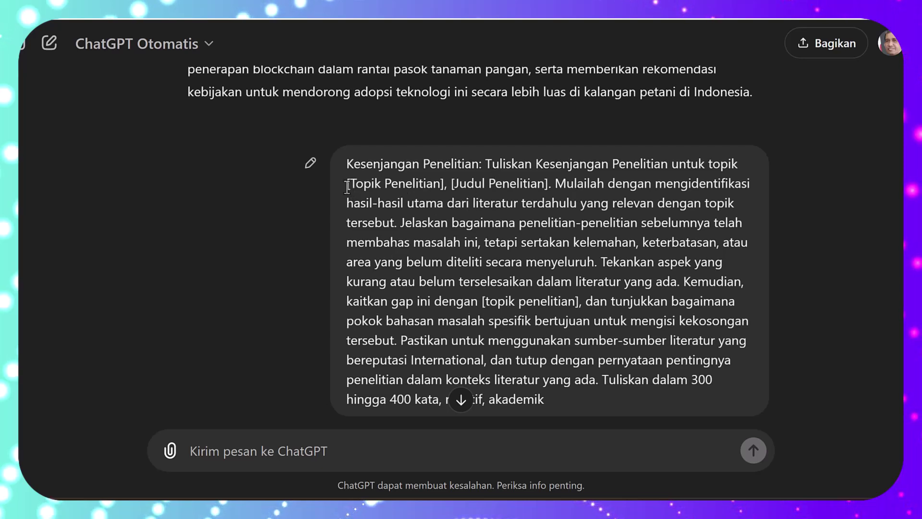
{"action": "mouse_move", "coordinate": [356, 192]}
{"action": "left_mouse_down"}
{"action": "mouse_move", "coordinate": [408, 200]}
{"action": "mouse_move", "coordinate": [450, 185]}
{"action": "mouse_move", "coordinate": [554, 187]}
{"action": "left_mouse_up"}
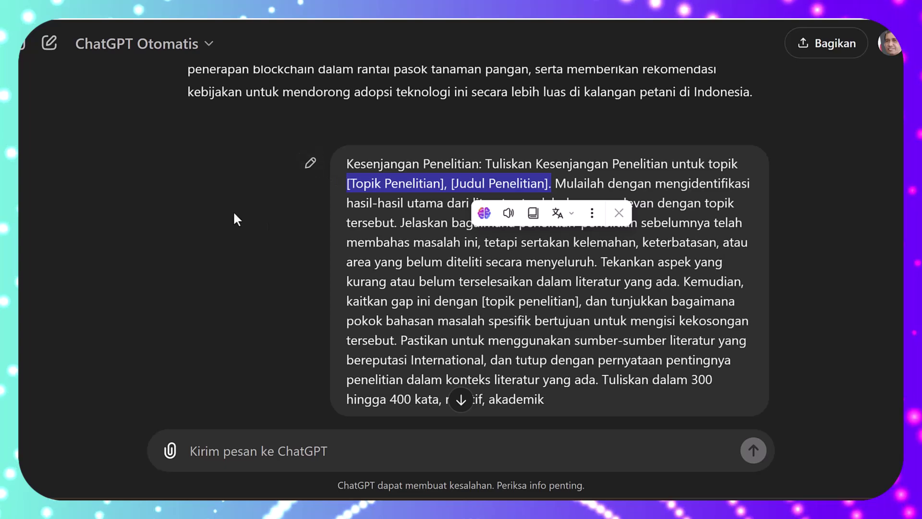
{"action": "left_click", "coordinate": [206, 204]}
- Read the "Kesenjangan Penelitian" response about gaps in the literature on blockchain in Indonesian agriculture
{"action": "scroll", "coordinate": [302, 214], "scroll_direction": "down", "scroll_amount": 1}
{"action": "scroll", "coordinate": [301, 215], "scroll_direction": "down", "scroll_amount": 5}
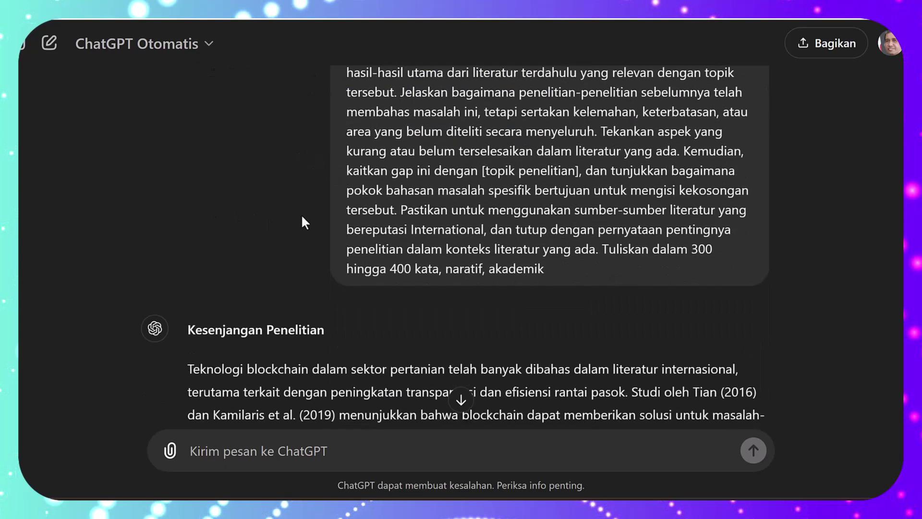
{"action": "scroll", "coordinate": [300, 215], "scroll_direction": "down", "scroll_amount": 1}
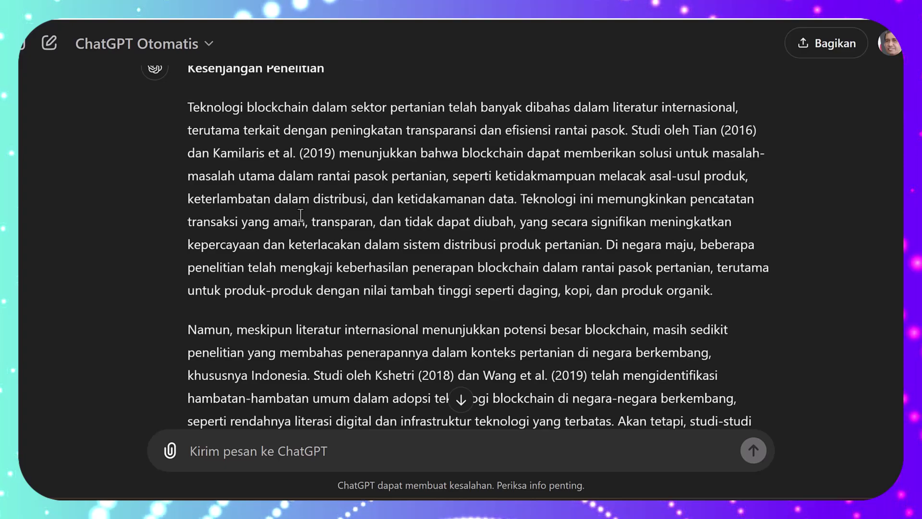
{"action": "scroll", "coordinate": [300, 214], "scroll_direction": "down", "scroll_amount": 5}
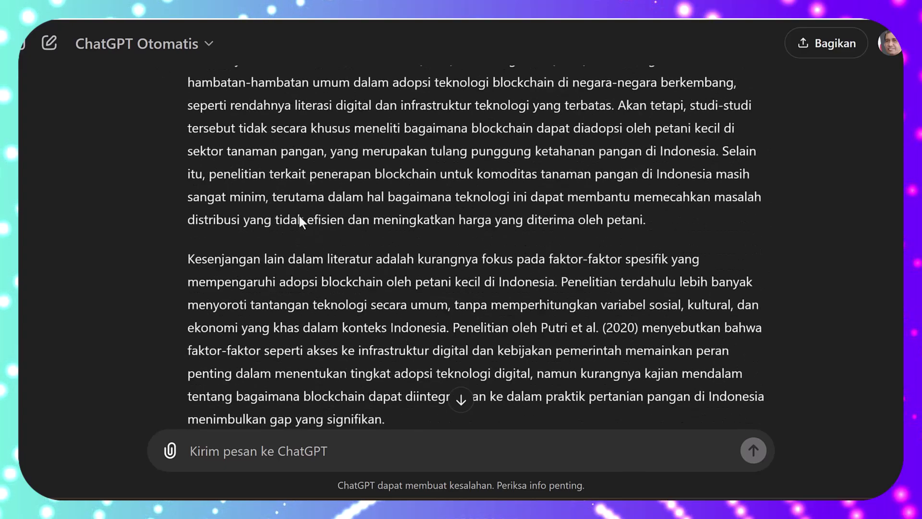
{"action": "scroll", "coordinate": [299, 214], "scroll_direction": "down", "scroll_amount": 10}
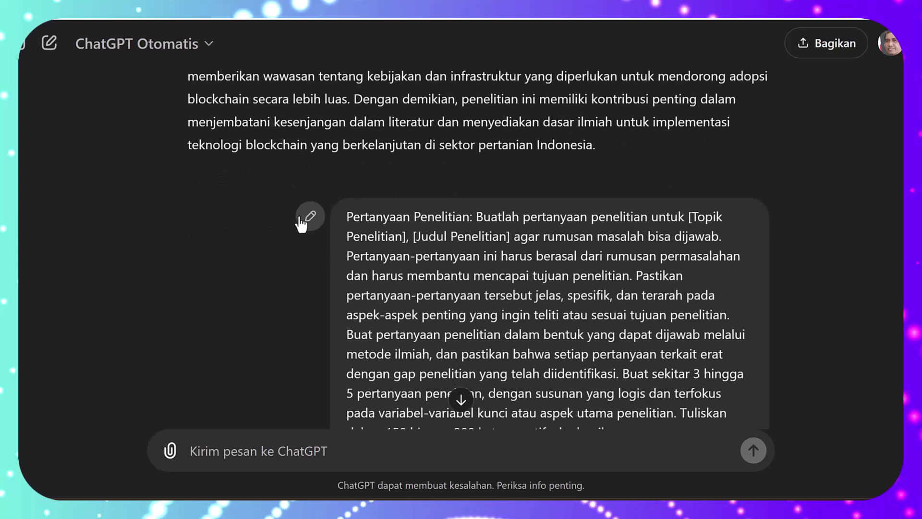
- Highlight the instructions of the "Pertanyaan Penelitian" message and then its topic and title placeholders, clearing each selection
{"action": "scroll", "coordinate": [300, 224], "scroll_direction": "down", "scroll_amount": 2}
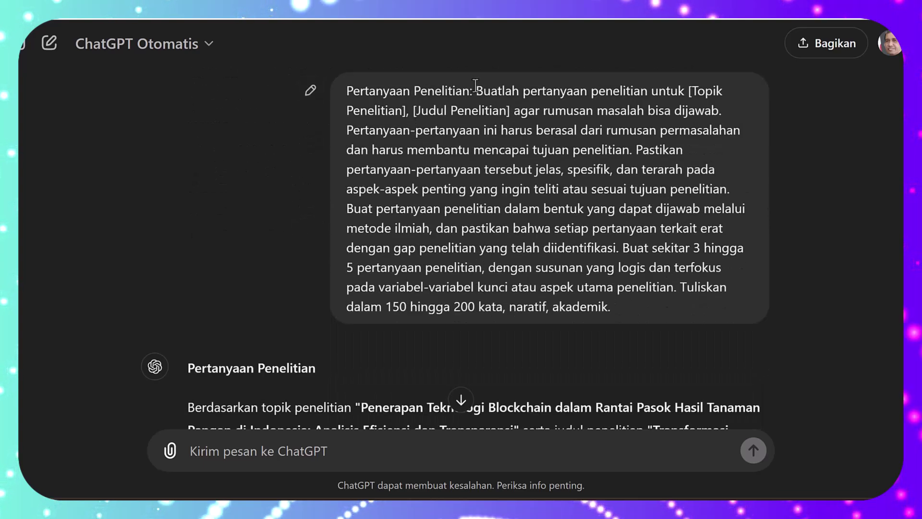
{"action": "left_click_drag", "start_coordinate": [475, 87], "coordinate": [623, 304]}
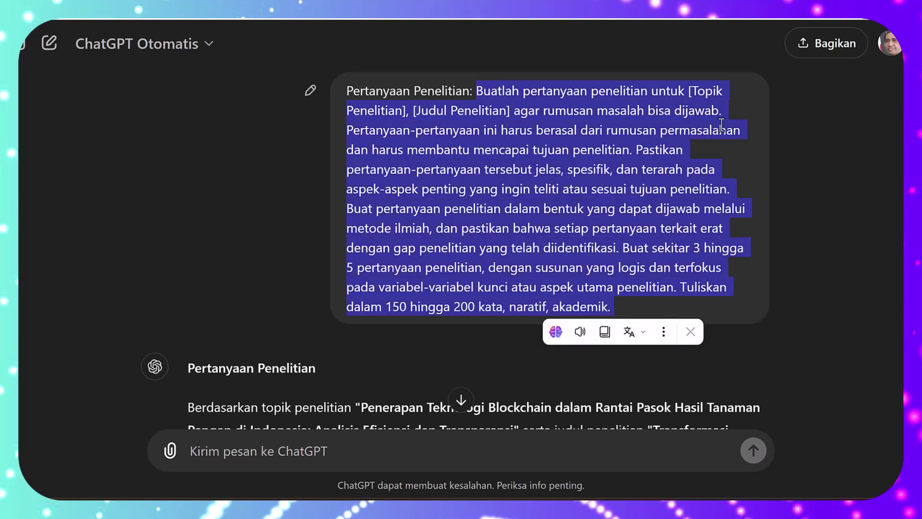
{"action": "left_click", "coordinate": [698, 95]}
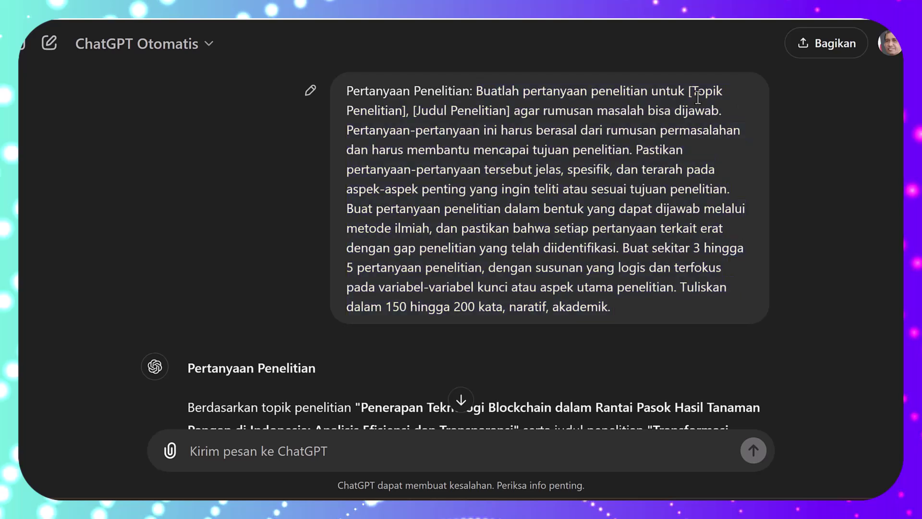
{"action": "left_click_drag", "start_coordinate": [688, 94], "coordinate": [512, 115]}
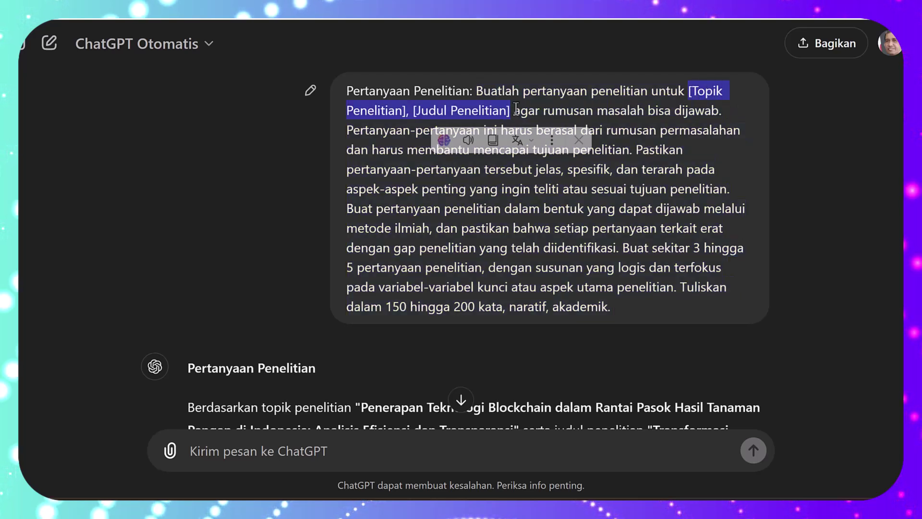
{"action": "left_click", "coordinate": [636, 302]}
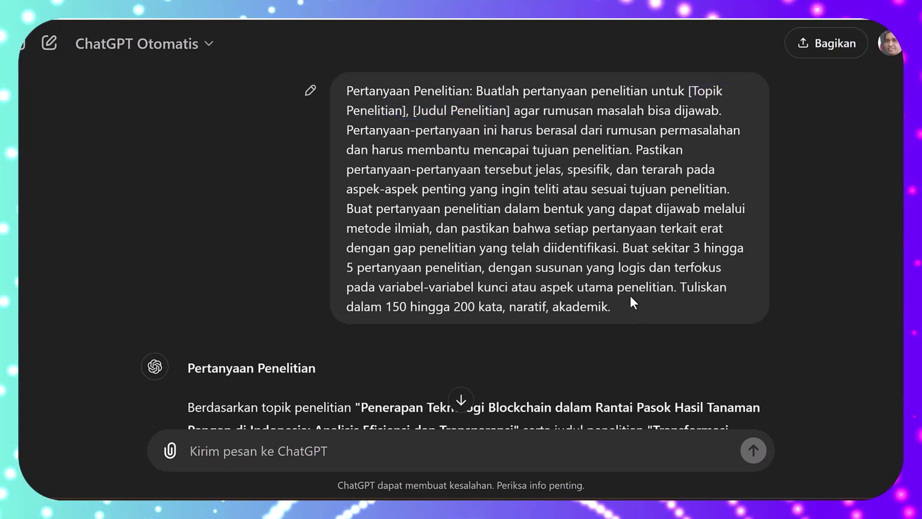
- Look around the "Pertanyaan Penelitian" message and highlight its full text, from the heading to "naratif, akademik."
{"action": "scroll", "coordinate": [631, 299], "scroll_direction": "down", "scroll_amount": 3}
{"action": "scroll", "coordinate": [630, 296], "scroll_direction": "up", "scroll_amount": 5}
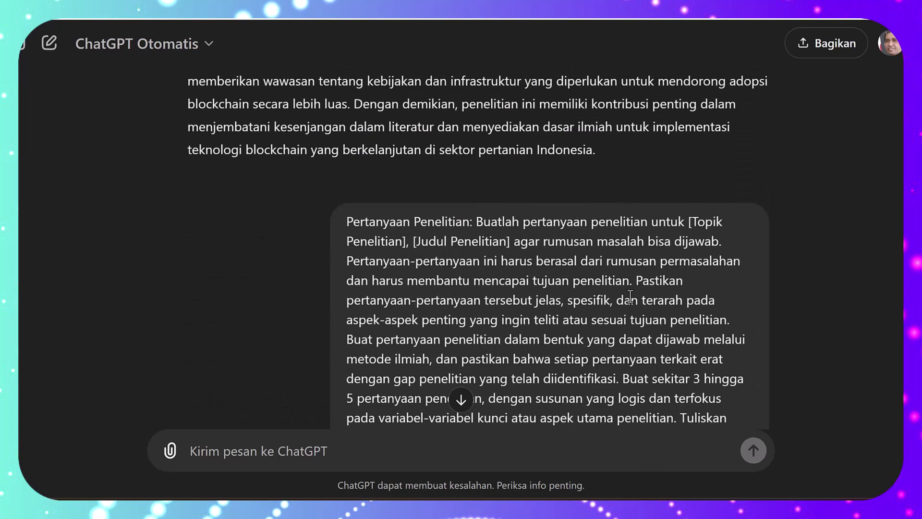
{"action": "scroll", "coordinate": [465, 233], "scroll_direction": "down", "scroll_amount": 1}
{"action": "scroll", "coordinate": [409, 180], "scroll_direction": "down", "scroll_amount": 1}
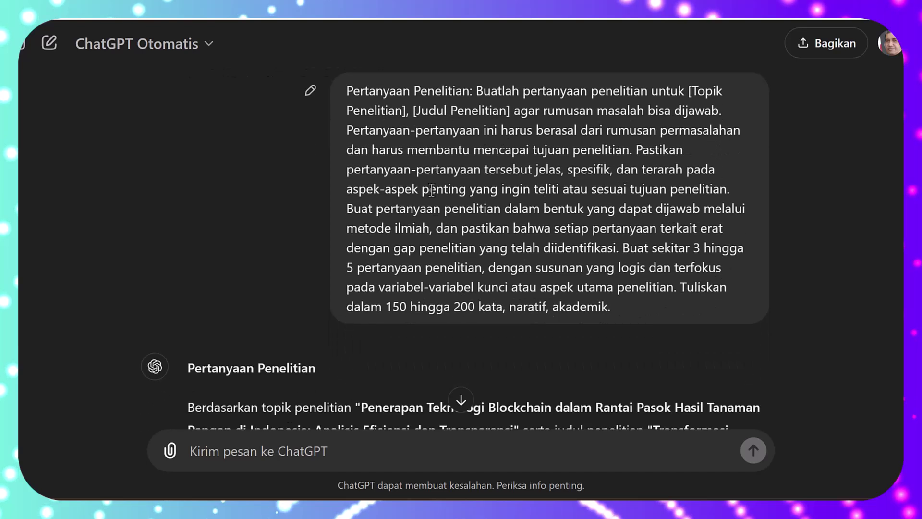
{"action": "left_click_drag", "start_coordinate": [345, 90], "coordinate": [630, 309]}
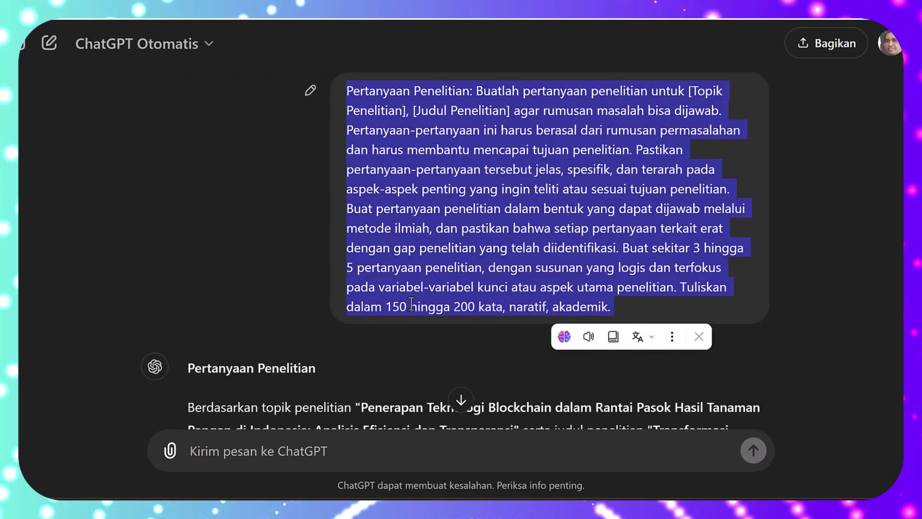
- Clear the text selection and read the five research questions in the "Pertanyaan Penelitian" response
{"action": "left_click", "coordinate": [274, 200]}
{"action": "scroll", "coordinate": [274, 197], "scroll_direction": "down", "scroll_amount": 2}
{"action": "scroll", "coordinate": [274, 201], "scroll_direction": "down", "scroll_amount": 5}
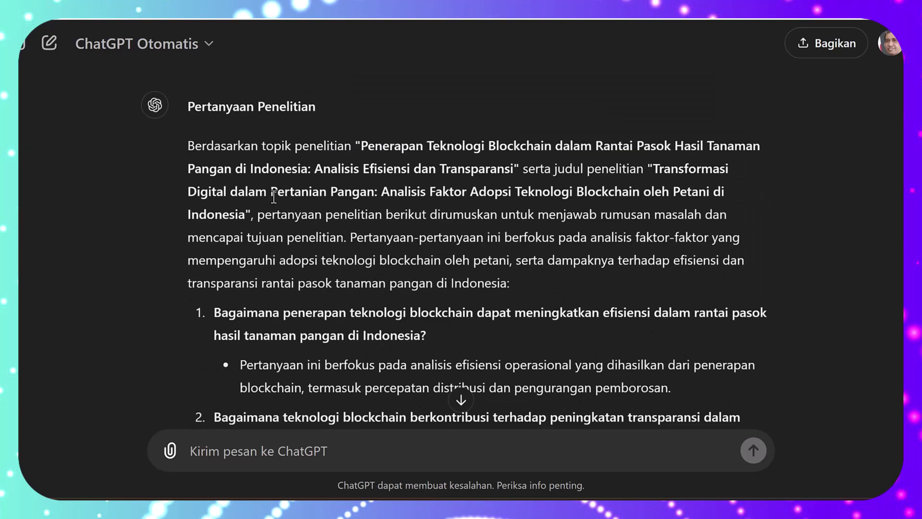
{"action": "scroll", "coordinate": [273, 194], "scroll_direction": "down", "scroll_amount": 5}
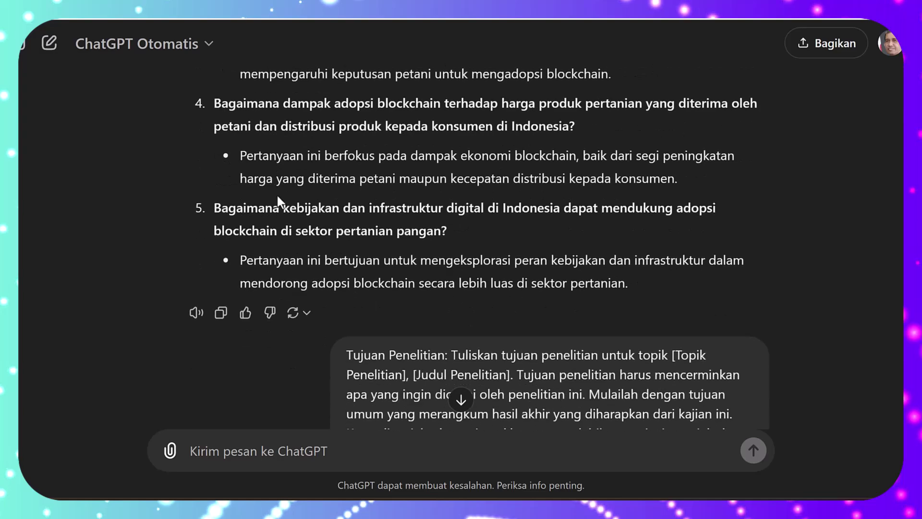
{"action": "scroll", "coordinate": [278, 195], "scroll_direction": "up", "scroll_amount": 6}
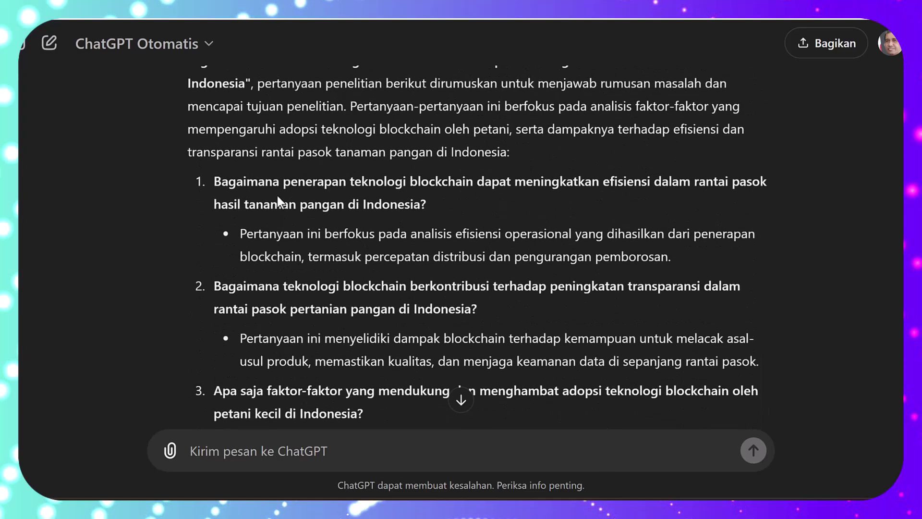
{"action": "scroll", "coordinate": [277, 195], "scroll_direction": "down", "scroll_amount": 6}
- Examine the "Tujuan Penelitian" message, highlighting its full text from the heading to "naratif, akademik." and clearing the selection
{"action": "scroll", "coordinate": [278, 195], "scroll_direction": "down", "scroll_amount": 4}
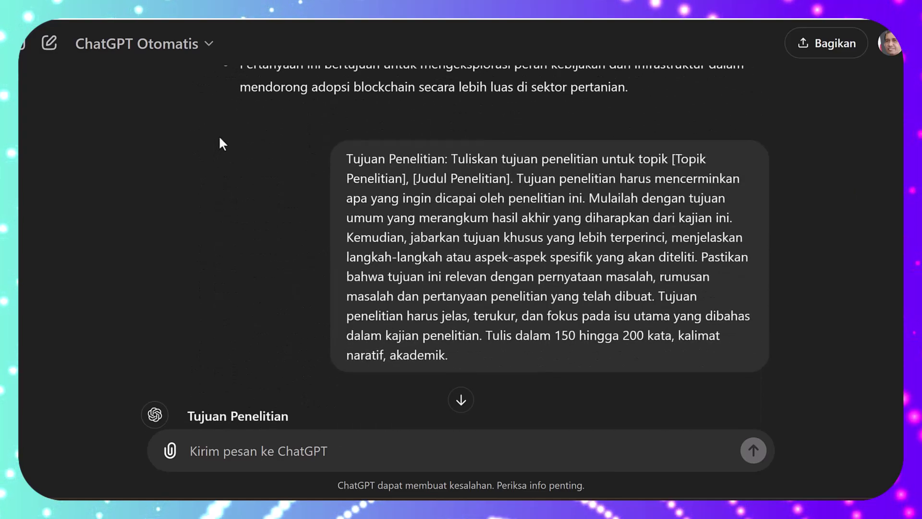
{"action": "mouse_move", "coordinate": [238, 119]}
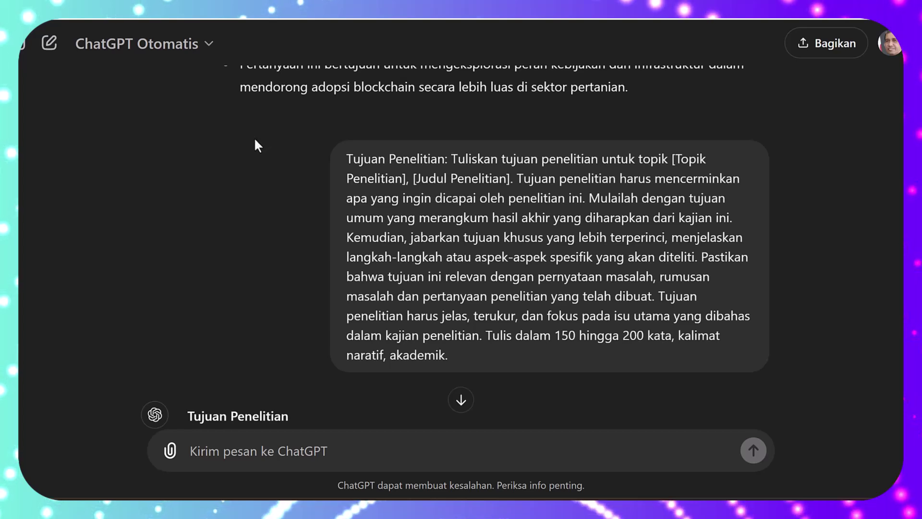
{"action": "mouse_move", "coordinate": [286, 163]}
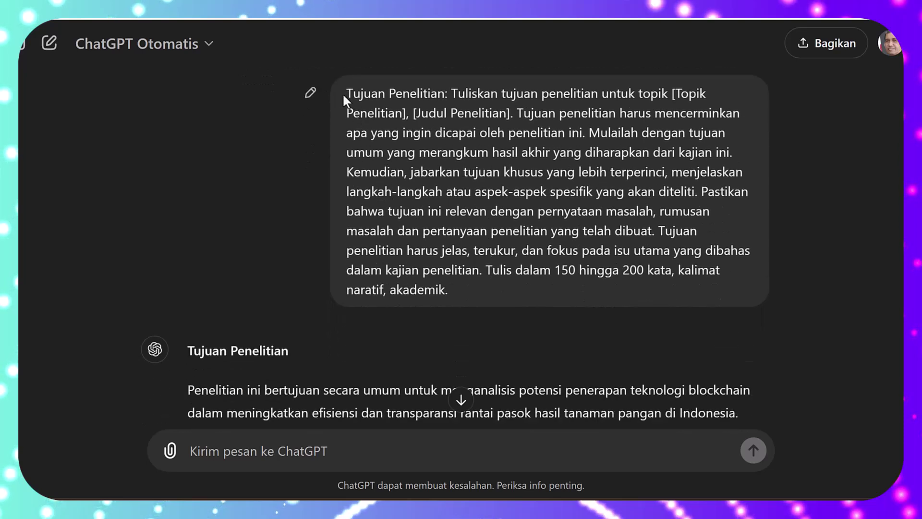
{"action": "left_click_drag", "start_coordinate": [343, 94], "coordinate": [474, 299]}
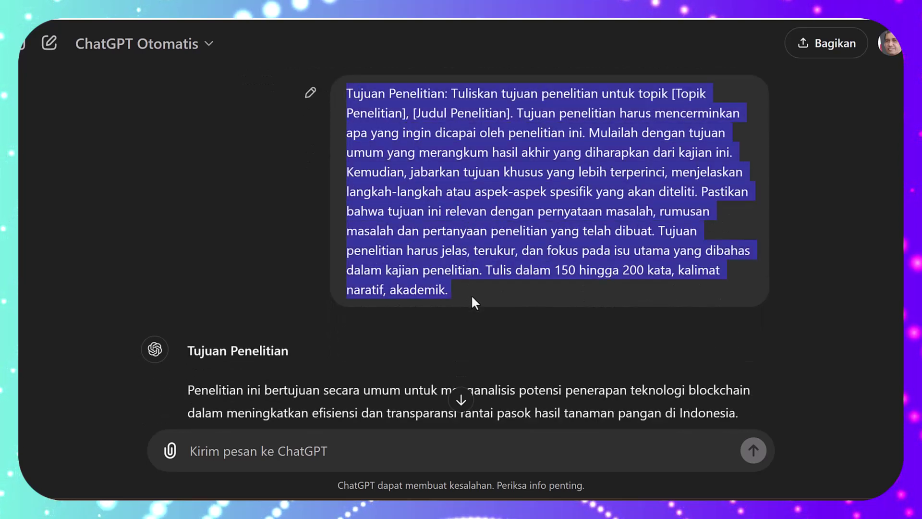
{"action": "left_click", "coordinate": [245, 168]}
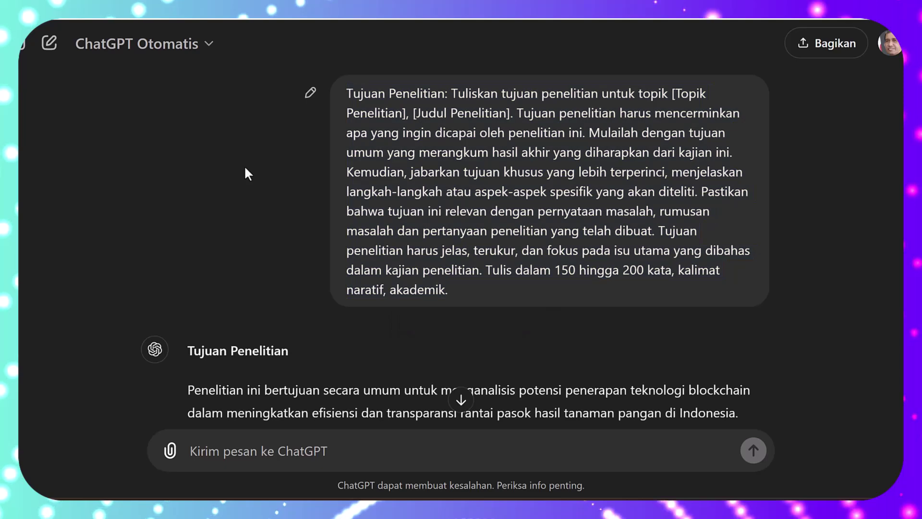
- Read the "Tujuan Penelitian" response, covering the general aim and the five specific research objectives
{"action": "scroll", "coordinate": [244, 174], "scroll_direction": "down", "scroll_amount": 5}
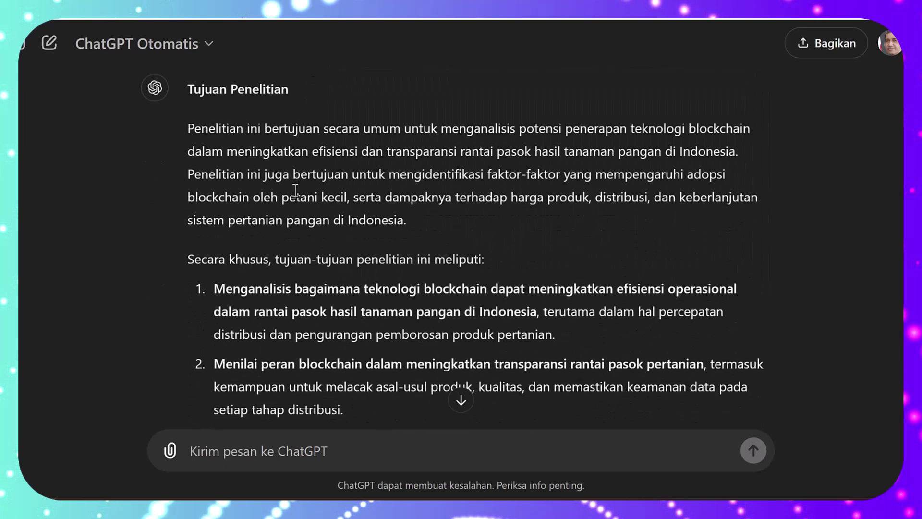
{"action": "scroll", "coordinate": [295, 190], "scroll_direction": "down", "scroll_amount": 1}
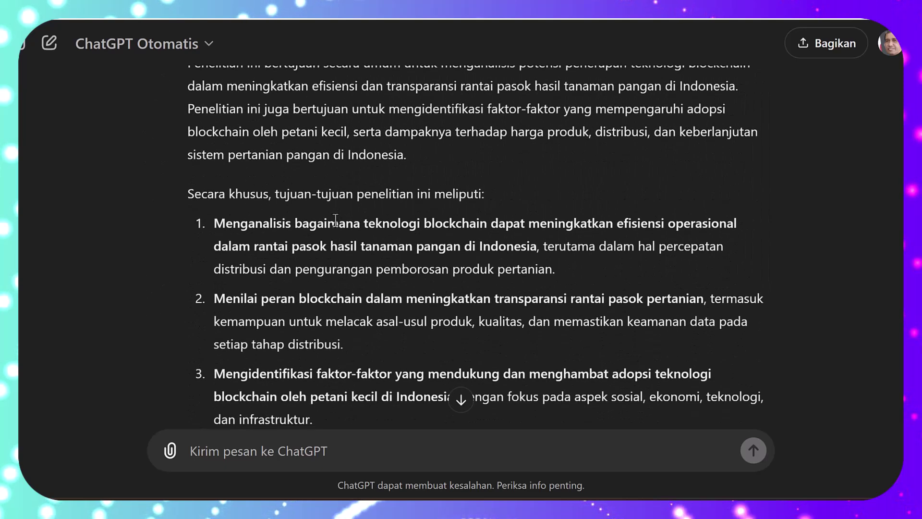
{"action": "scroll", "coordinate": [433, 222], "scroll_direction": "down", "scroll_amount": 3}
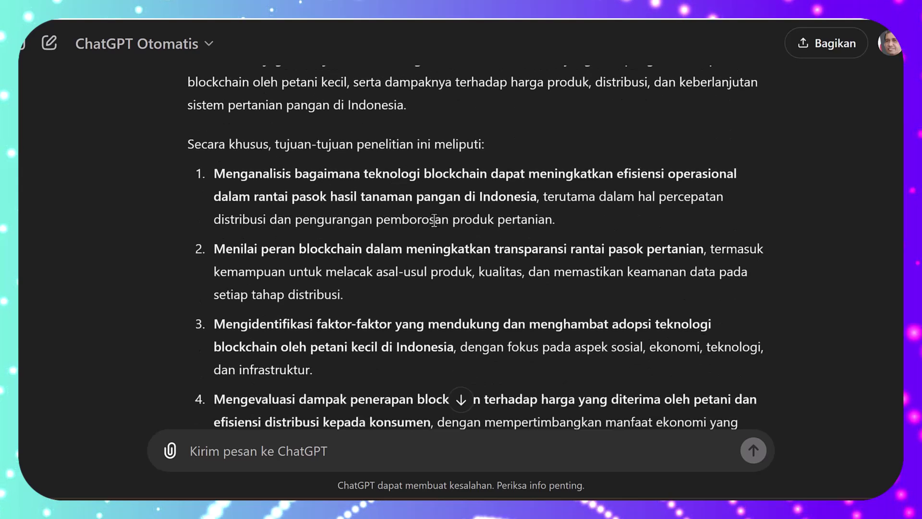
{"action": "scroll", "coordinate": [432, 221], "scroll_direction": "down", "scroll_amount": 3}
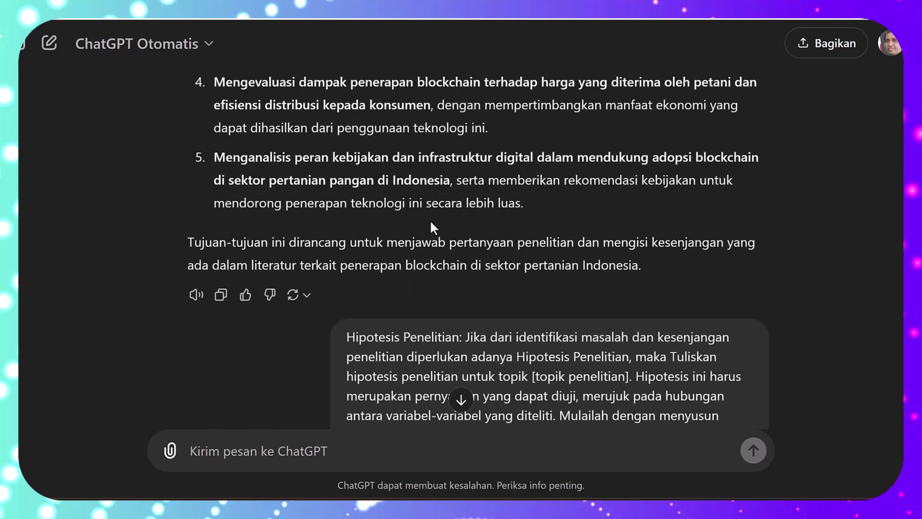
{"action": "mouse_move", "coordinate": [243, 272]}
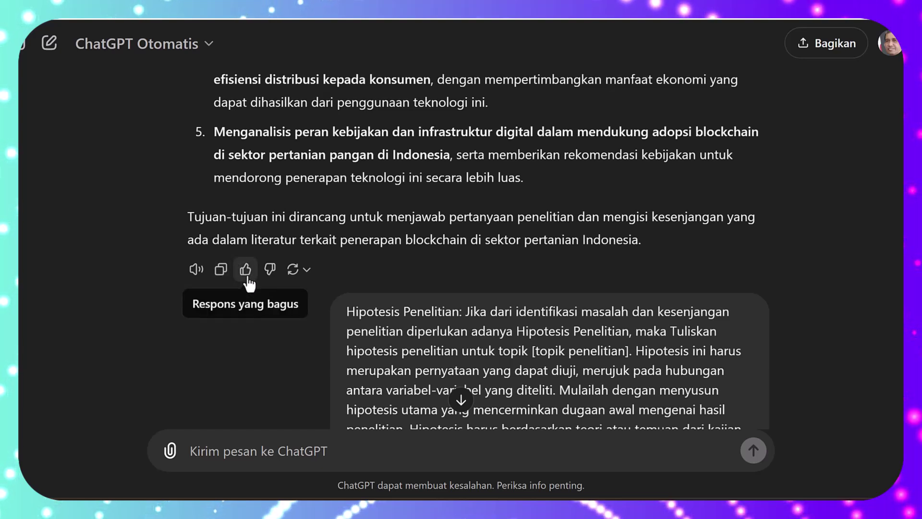
- Read the "Hipotesis Penelitian" message and its response, covering hypotheses H1 to H4 and how they can be tested
{"action": "scroll", "coordinate": [246, 278], "scroll_direction": "down", "scroll_amount": 3}
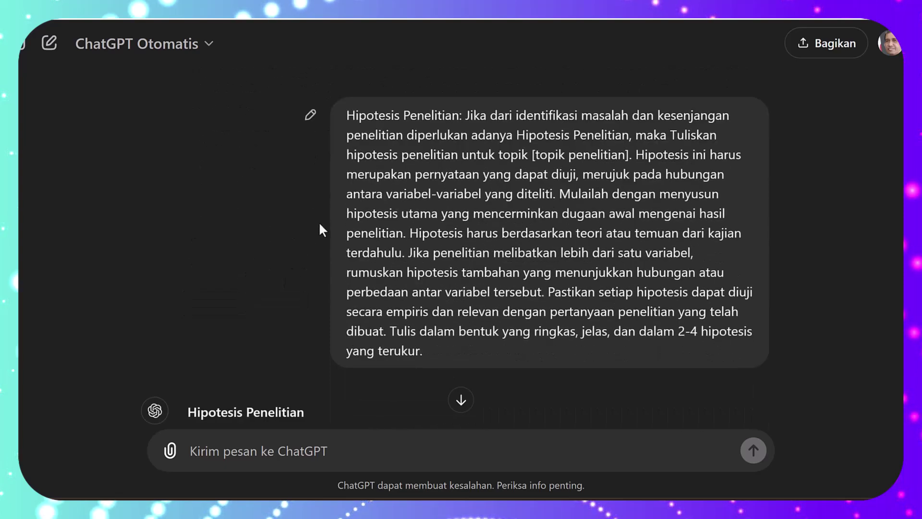
{"action": "scroll", "coordinate": [392, 226], "scroll_direction": "down", "scroll_amount": 3}
{"action": "scroll", "coordinate": [392, 226], "scroll_direction": "down", "scroll_amount": 3}
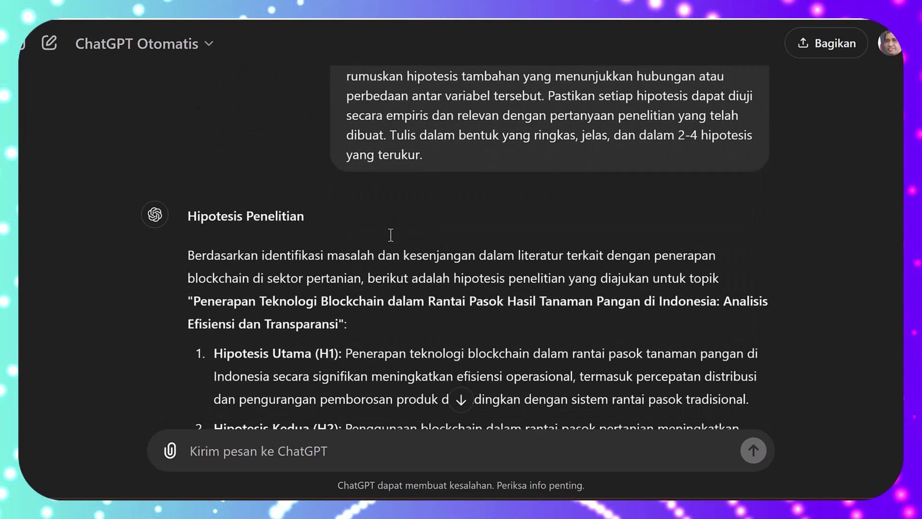
{"action": "scroll", "coordinate": [391, 254], "scroll_direction": "down", "scroll_amount": 3}
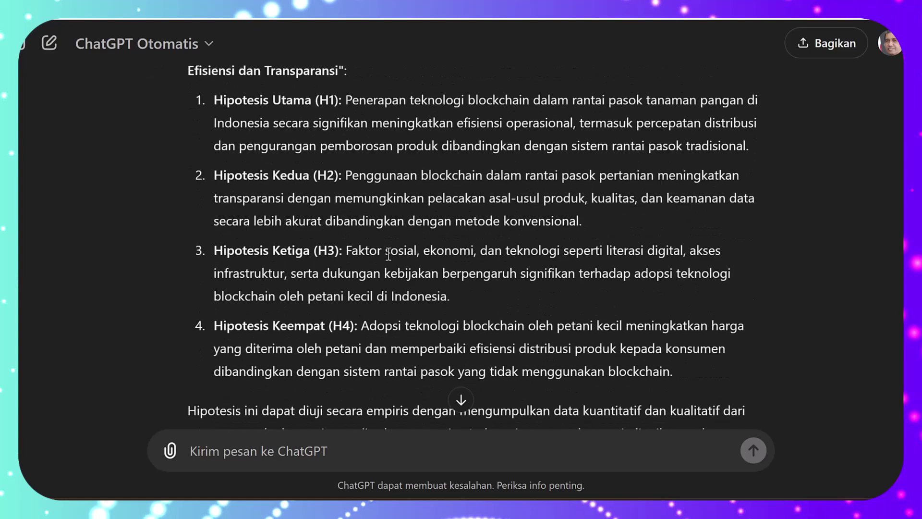
{"action": "scroll", "coordinate": [406, 274], "scroll_direction": "up", "scroll_amount": 3}
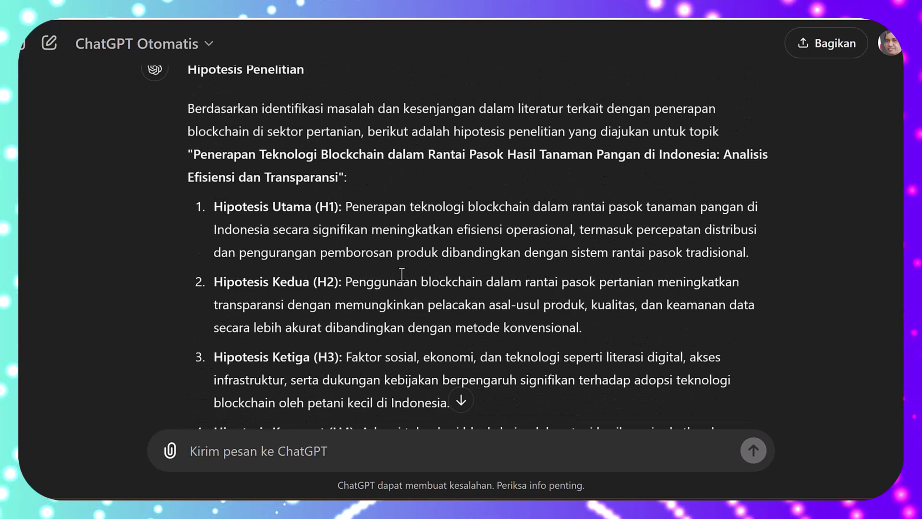
{"action": "scroll", "coordinate": [403, 390], "scroll_direction": "down", "scroll_amount": 1}
{"action": "scroll", "coordinate": [222, 184], "scroll_direction": "up", "scroll_amount": 1}
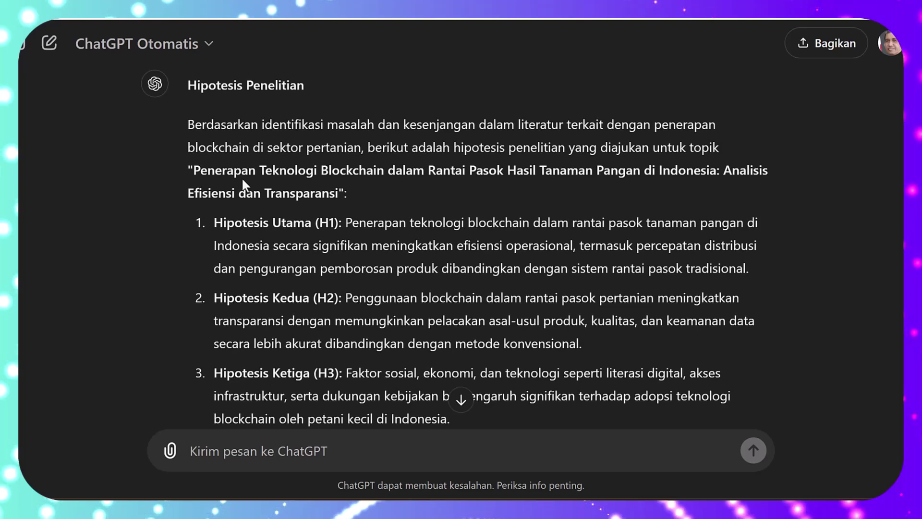
{"action": "scroll", "coordinate": [241, 182], "scroll_direction": "down", "scroll_amount": 6}
{"action": "scroll", "coordinate": [254, 175], "scroll_direction": "down", "scroll_amount": 1}
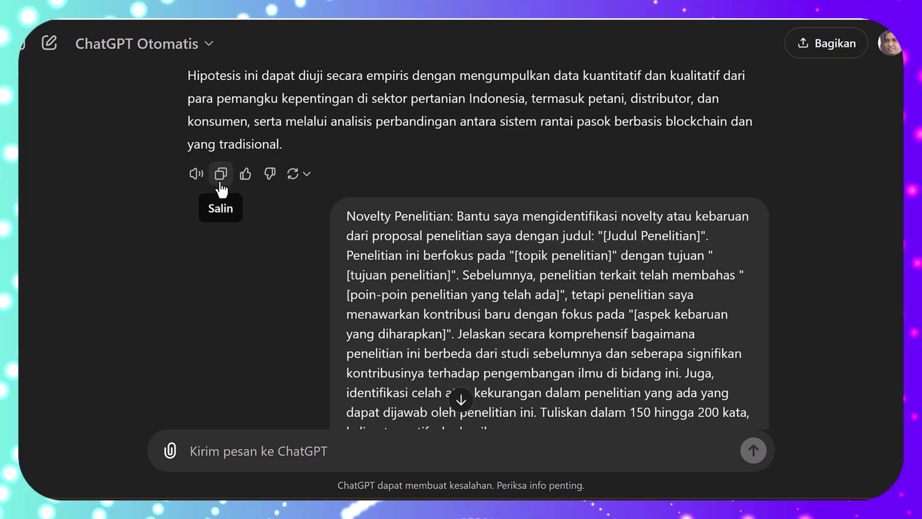
- Read the "Novelty Penelitian" message with its bracketed placeholders and the response on the study's novelty
{"action": "scroll", "coordinate": [284, 208], "scroll_direction": "down", "scroll_amount": 1}
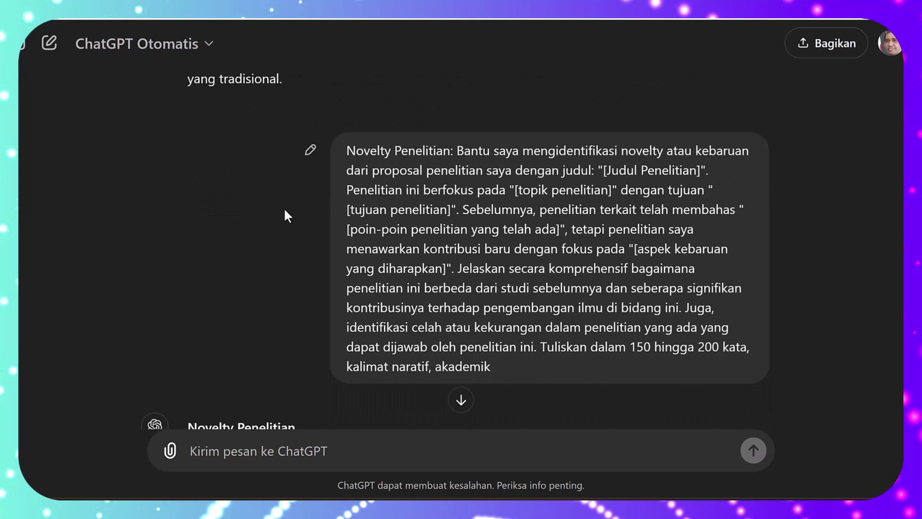
{"action": "scroll", "coordinate": [284, 208], "scroll_direction": "down", "scroll_amount": 1}
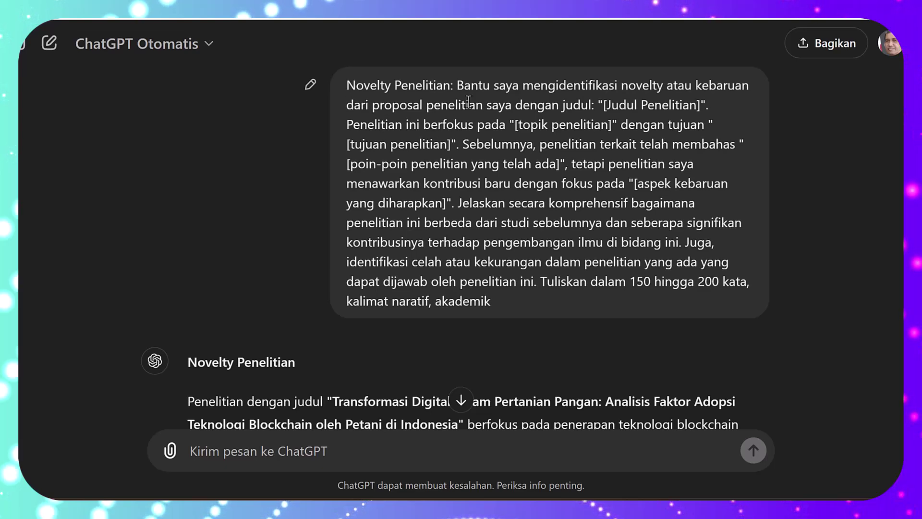
{"action": "scroll", "coordinate": [397, 169], "scroll_direction": "down", "scroll_amount": 3}
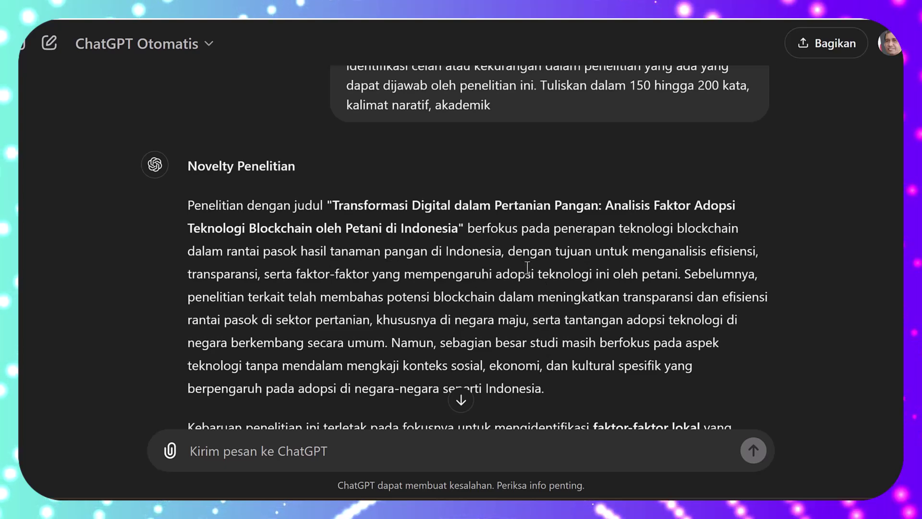
{"action": "scroll", "coordinate": [526, 268], "scroll_direction": "down", "scroll_amount": 1}
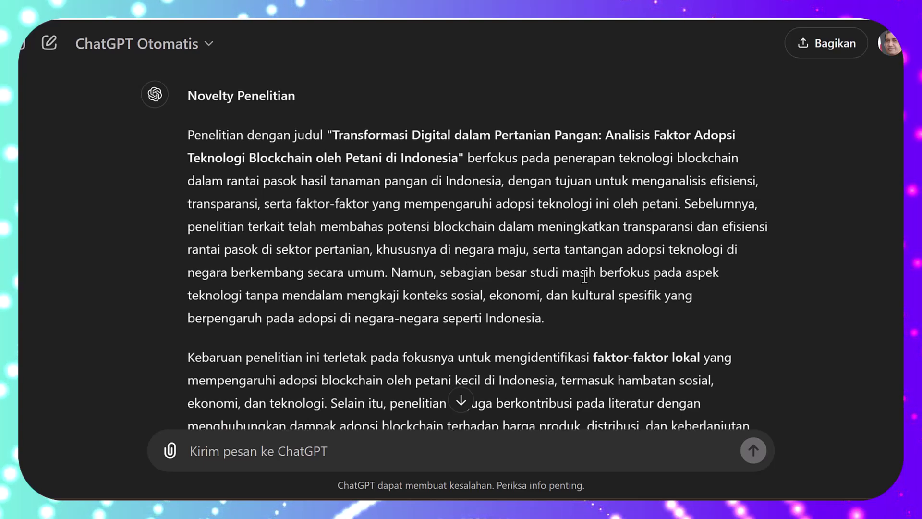
{"action": "scroll", "coordinate": [586, 274], "scroll_direction": "down", "scroll_amount": 1}
{"action": "scroll", "coordinate": [435, 315], "scroll_direction": "down", "scroll_amount": 1}
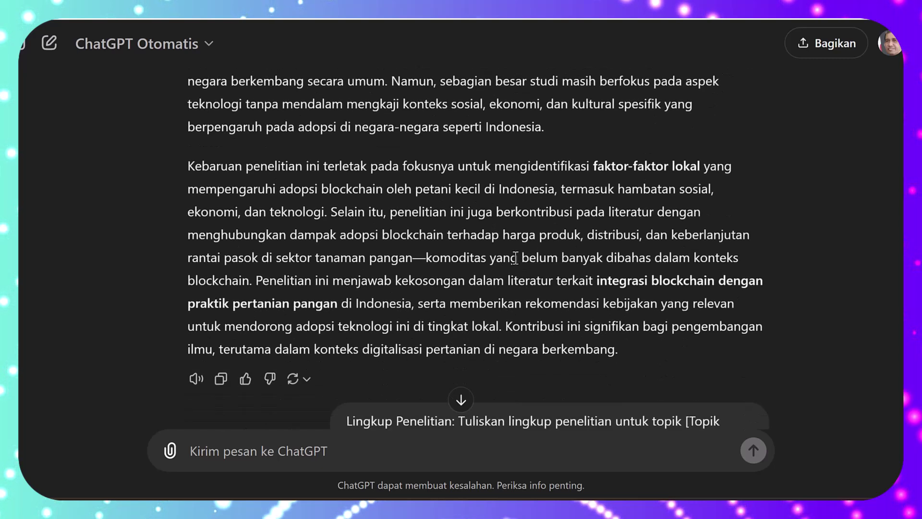
- Highlight the sentence on "faktor-faktor lokal" in the "Novelty Penelitian" response, clear the selection and review the paragraph again
{"action": "left_click_drag", "start_coordinate": [188, 166], "coordinate": [325, 214]}
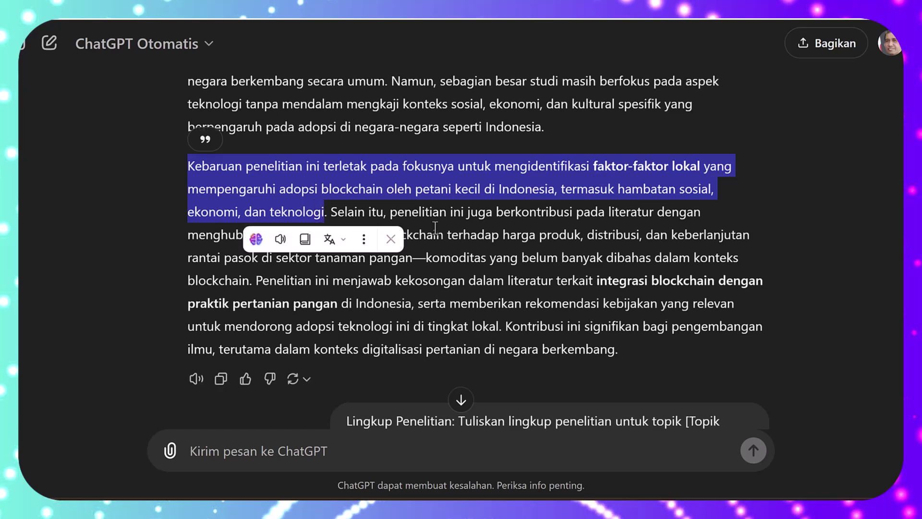
{"action": "left_click", "coordinate": [774, 198]}
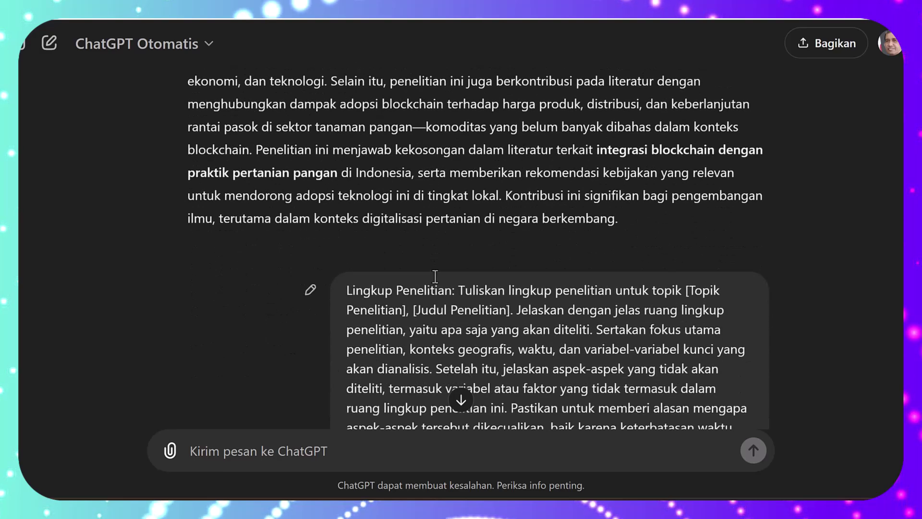
{"action": "scroll", "coordinate": [436, 276], "scroll_direction": "up", "scroll_amount": 9}
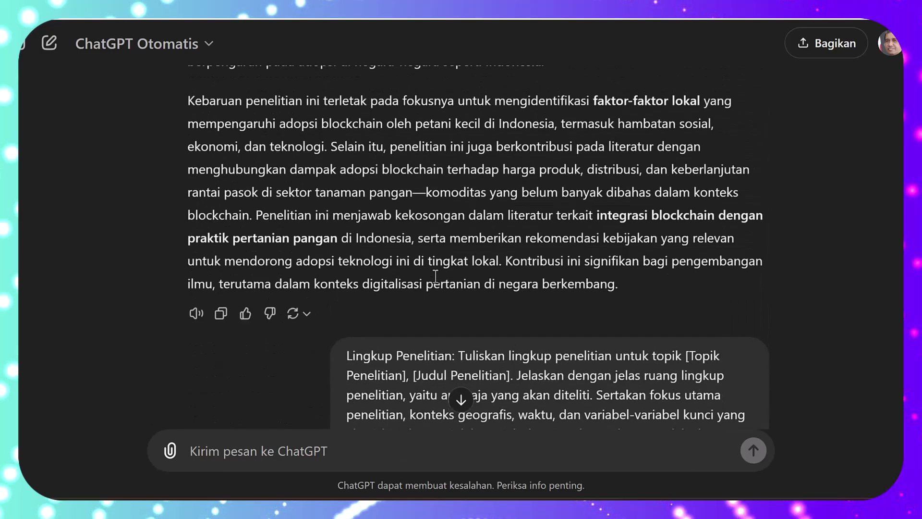
{"action": "scroll", "coordinate": [436, 277], "scroll_direction": "up", "scroll_amount": 3}
{"action": "scroll", "coordinate": [436, 277], "scroll_direction": "down", "scroll_amount": 9}
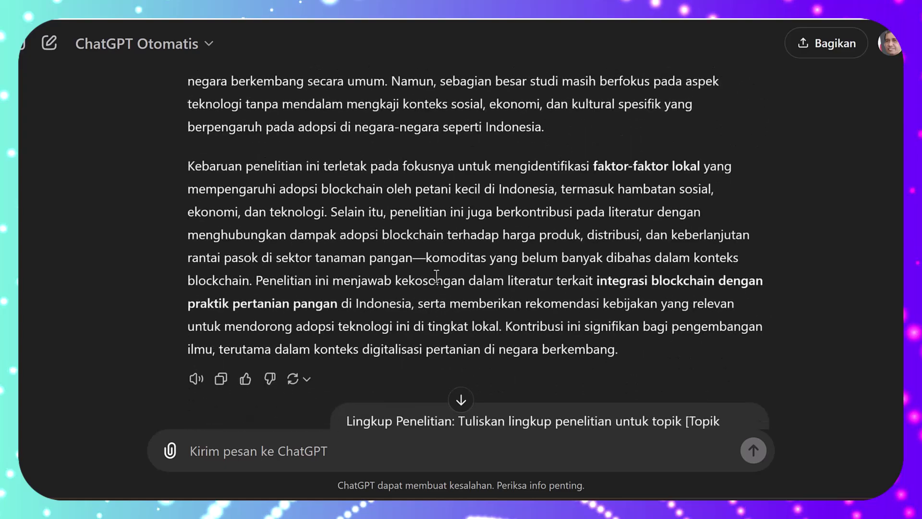
- Read the "Lingkup Penelitian" message and its response on the study's focus, geography, time frame, variables and excluded aspects
{"action": "scroll", "coordinate": [436, 276], "scroll_direction": "down", "scroll_amount": 3}
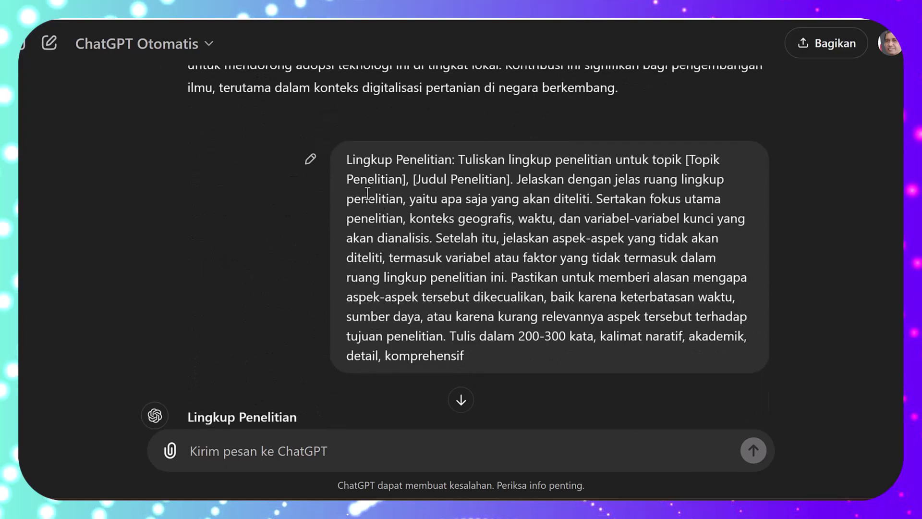
{"action": "scroll", "coordinate": [353, 162], "scroll_direction": "down", "scroll_amount": 5}
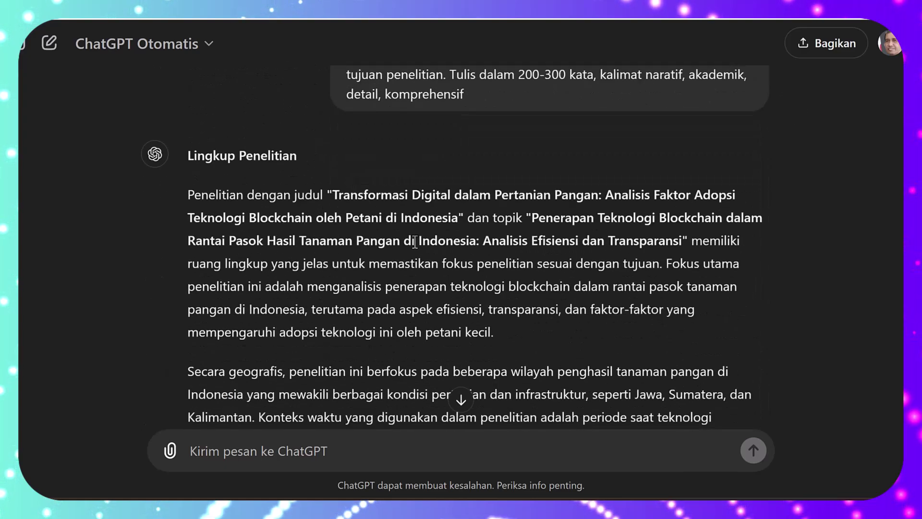
{"action": "scroll", "coordinate": [451, 288], "scroll_direction": "down", "scroll_amount": 5}
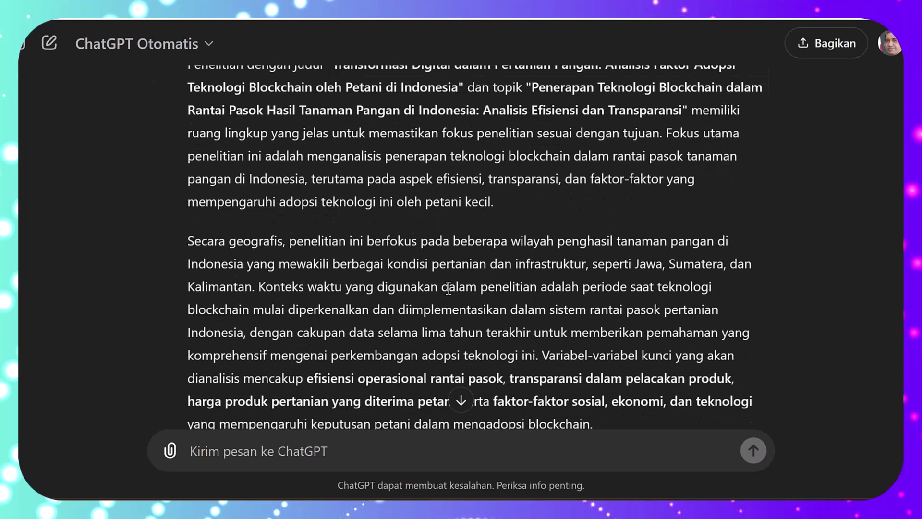
{"action": "scroll", "coordinate": [446, 287], "scroll_direction": "down", "scroll_amount": 3}
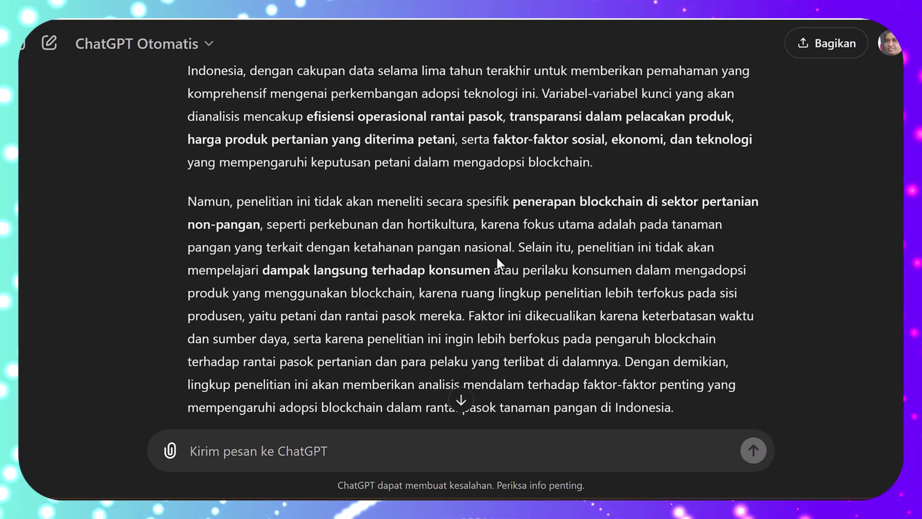
{"action": "scroll", "coordinate": [495, 258], "scroll_direction": "down", "scroll_amount": 1}
- Read the message on global food security and blockchain, then its response rewriting the cited text in formal academic paragraphs
{"action": "scroll", "coordinate": [493, 260], "scroll_direction": "down", "scroll_amount": 5}
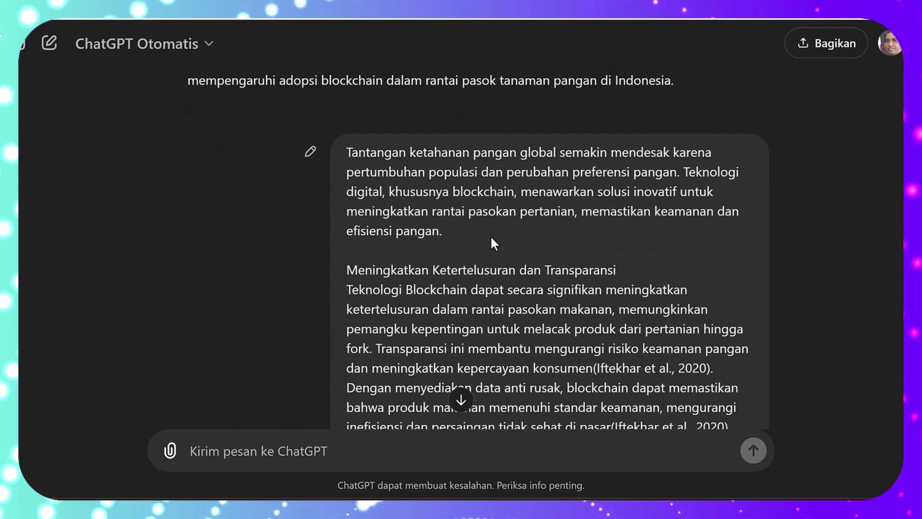
{"action": "scroll", "coordinate": [500, 273], "scroll_direction": "down", "scroll_amount": 2}
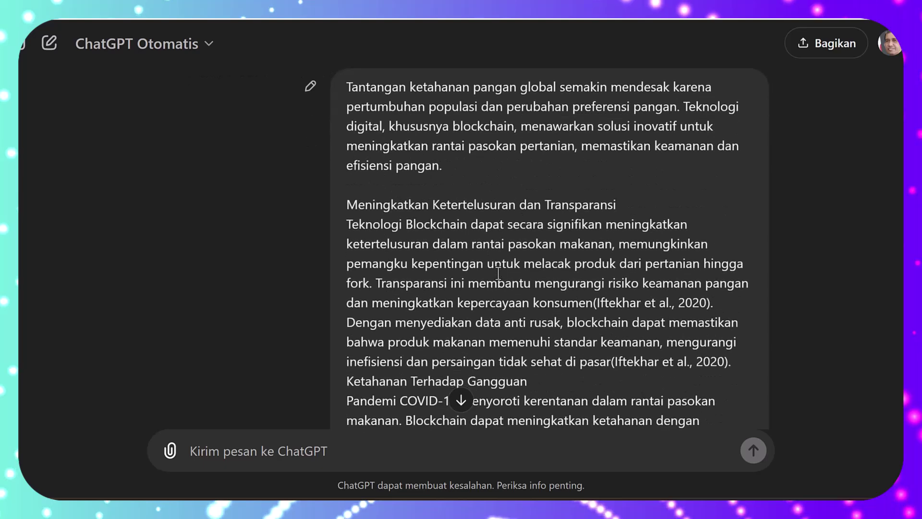
{"action": "scroll", "coordinate": [499, 271], "scroll_direction": "down", "scroll_amount": 1}
{"action": "scroll", "coordinate": [497, 276], "scroll_direction": "down", "scroll_amount": 4}
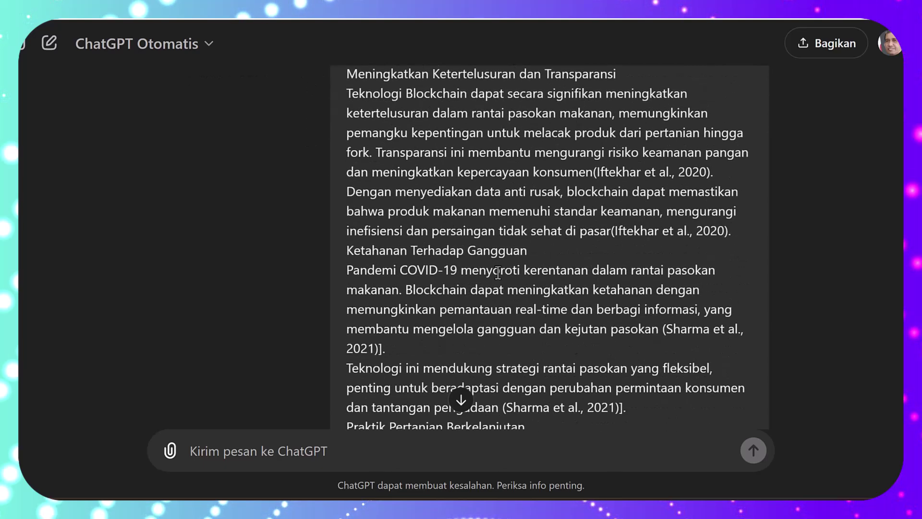
{"action": "scroll", "coordinate": [497, 274], "scroll_direction": "down", "scroll_amount": 9}
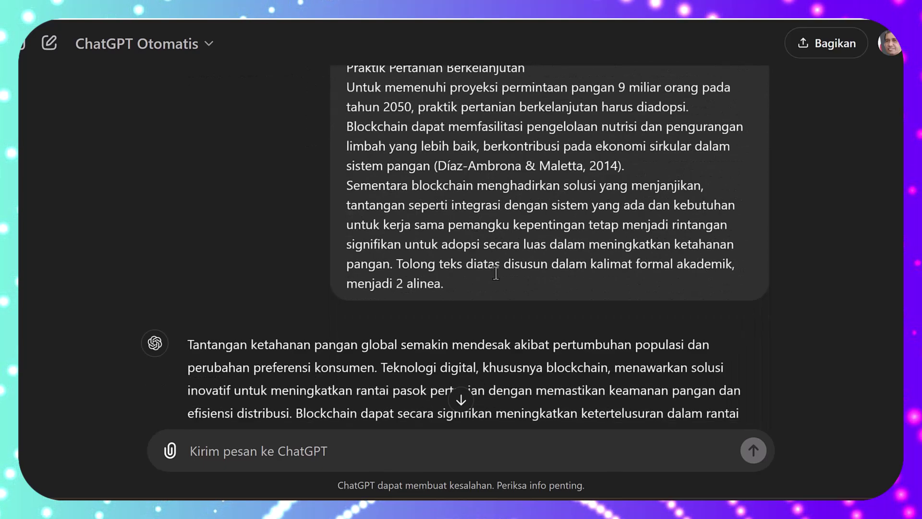
{"action": "scroll", "coordinate": [495, 271], "scroll_direction": "down", "scroll_amount": 12}
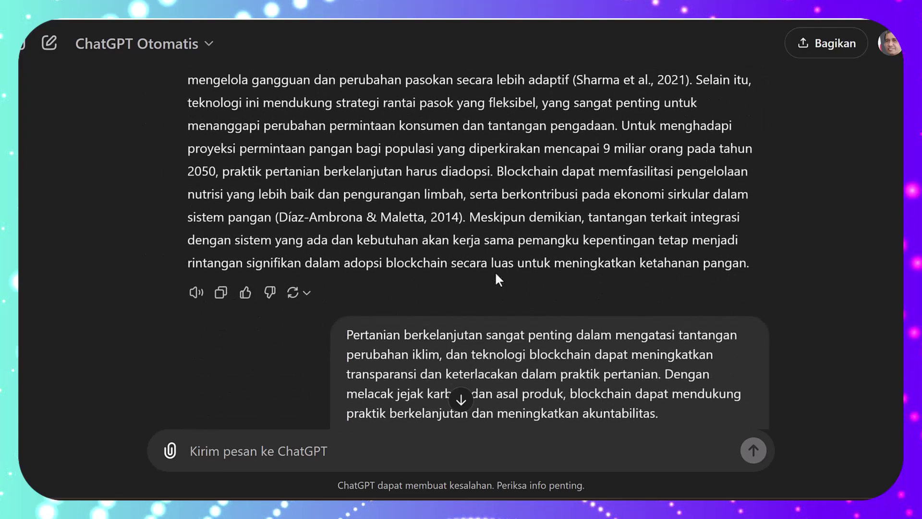
- Read the message on blockchain in sustainable agriculture, its request for two formal academic paragraphs, and the response
{"action": "scroll", "coordinate": [494, 270], "scroll_direction": "down", "scroll_amount": 9}
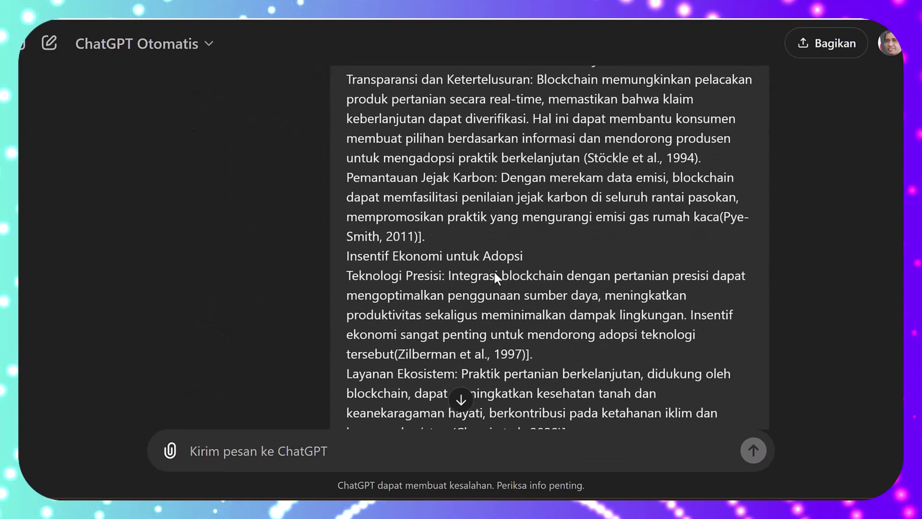
{"action": "scroll", "coordinate": [495, 273], "scroll_direction": "down", "scroll_amount": 5}
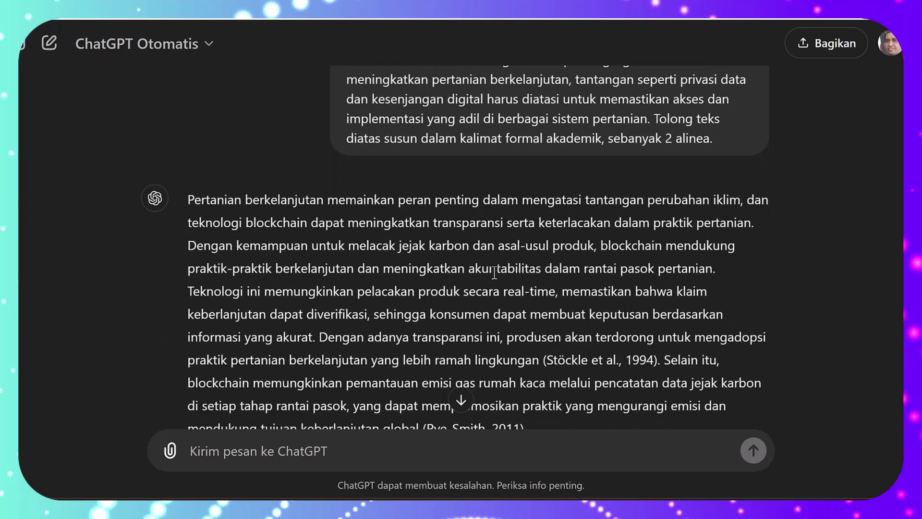
{"action": "scroll", "coordinate": [495, 273], "scroll_direction": "down", "scroll_amount": 4}
- Go back to the start of the food-security message and skim both cited-text messages and their responses to the end
{"action": "scroll", "coordinate": [490, 266], "scroll_direction": "up", "scroll_amount": 15}
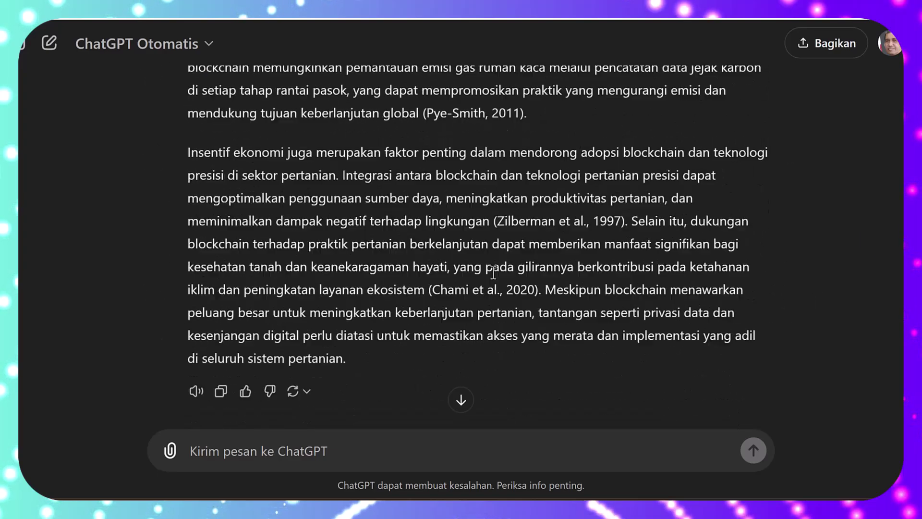
{"action": "scroll", "coordinate": [488, 262], "scroll_direction": "up", "scroll_amount": 18}
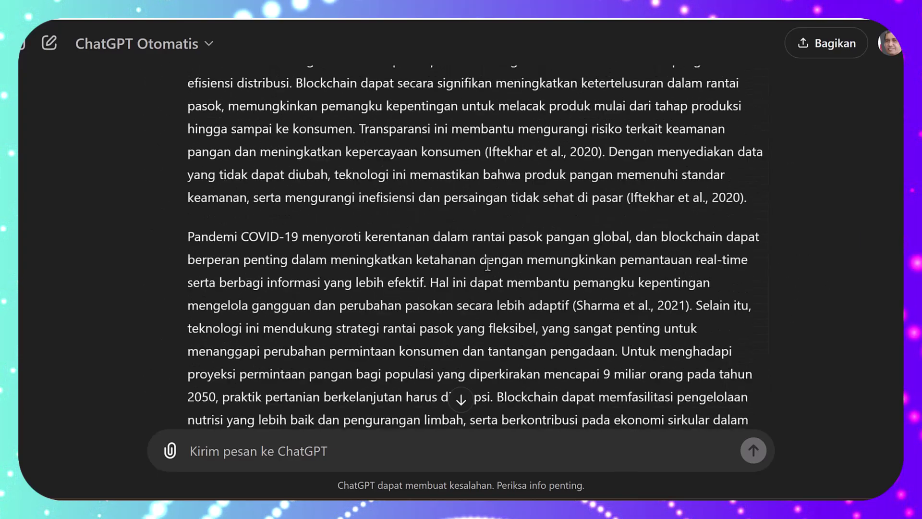
{"action": "scroll", "coordinate": [488, 262], "scroll_direction": "up", "scroll_amount": 20}
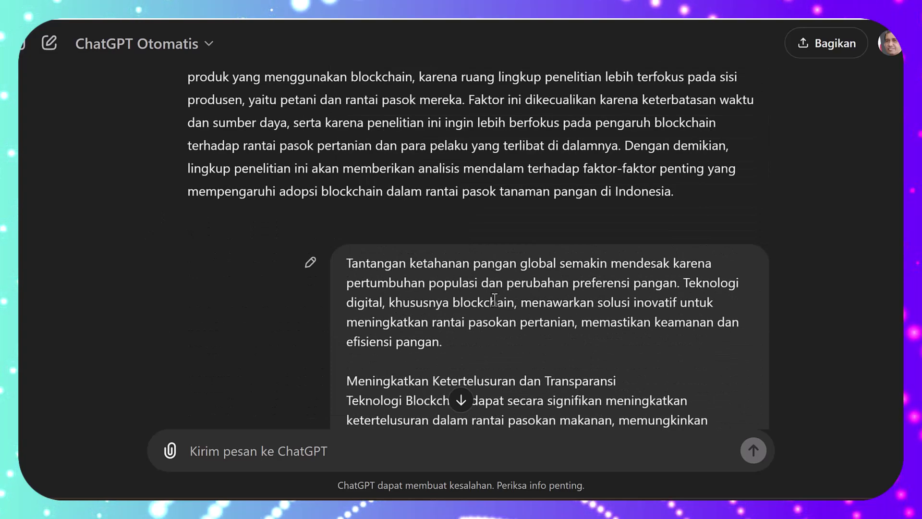
{"action": "scroll", "coordinate": [493, 301], "scroll_direction": "down", "scroll_amount": 7}
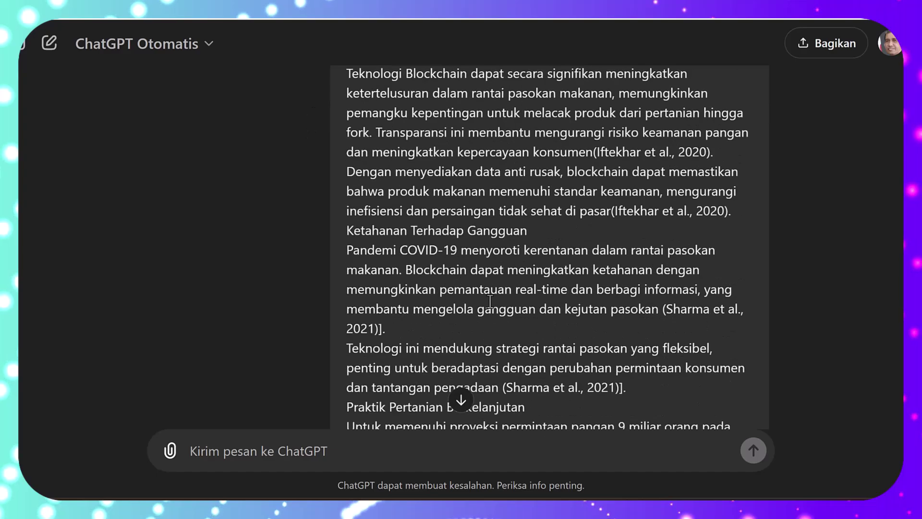
{"action": "scroll", "coordinate": [488, 301], "scroll_direction": "down", "scroll_amount": 20}
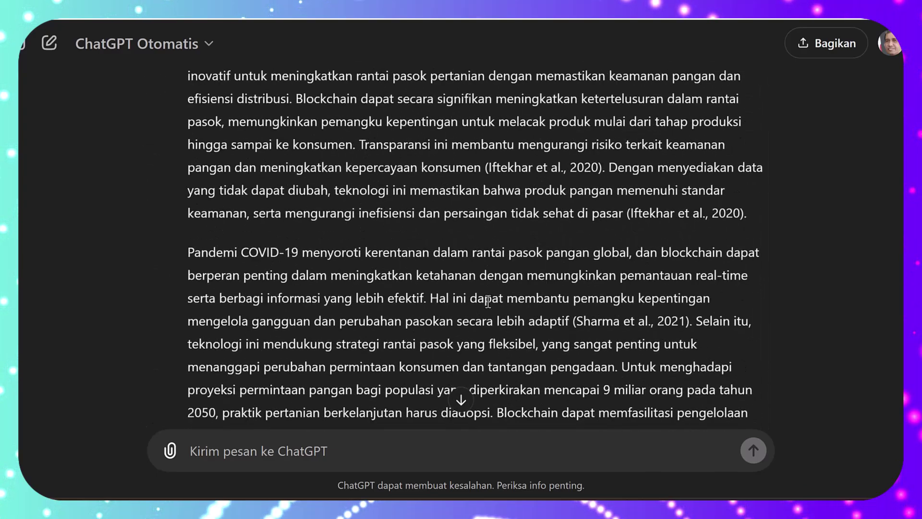
{"action": "scroll", "coordinate": [485, 299], "scroll_direction": "down", "scroll_amount": 20}
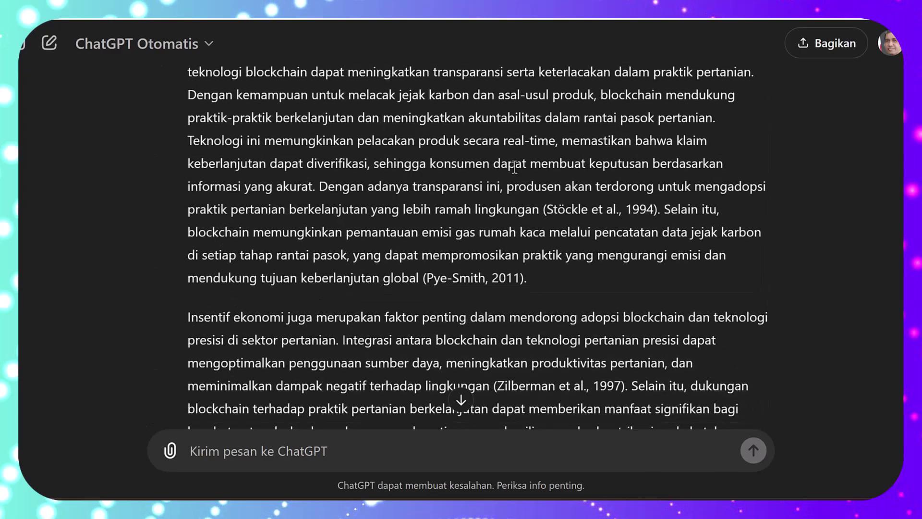
{"action": "scroll", "coordinate": [535, 306], "scroll_direction": "down", "scroll_amount": 4}
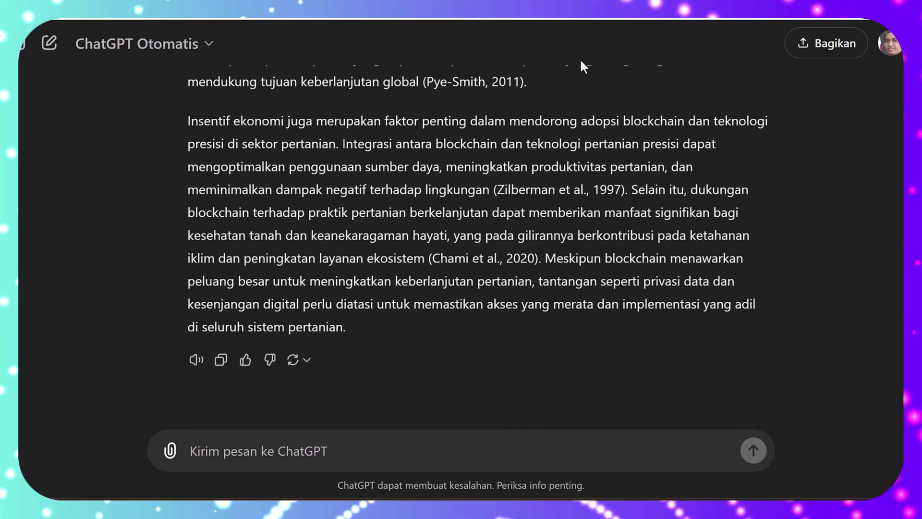
- Recheck the rewriting request in the sustainable-agriculture message, then the food-security response and the request above it
{"action": "scroll", "coordinate": [535, 304], "scroll_direction": "up", "scroll_amount": 8}
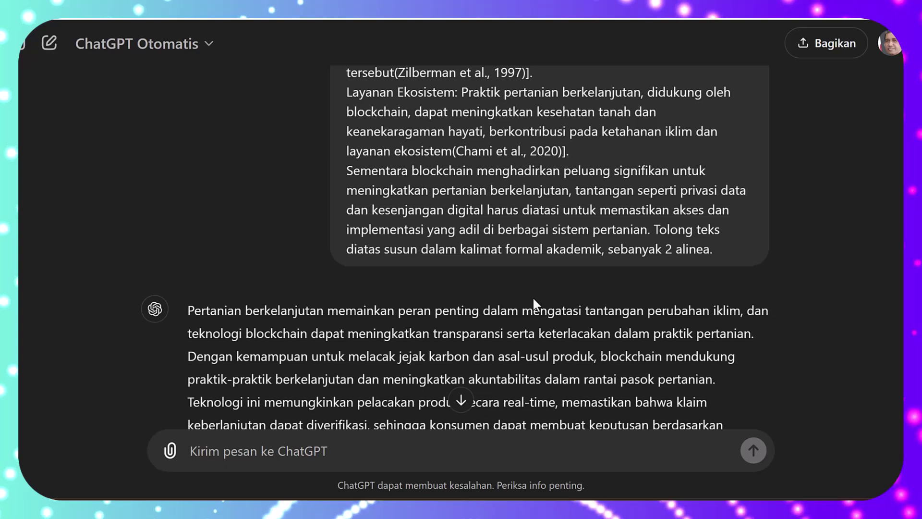
{"action": "scroll", "coordinate": [533, 302], "scroll_direction": "up", "scroll_amount": 12}
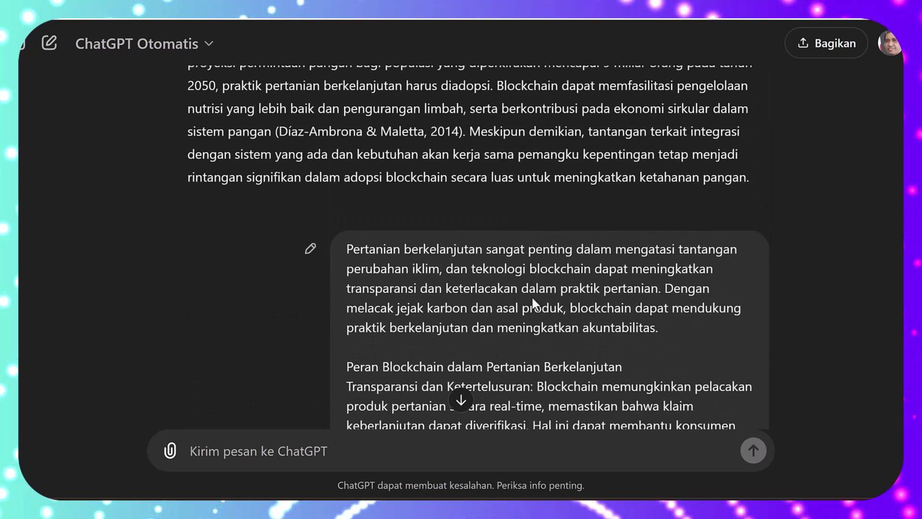
{"action": "mouse_move", "coordinate": [240, 192]}
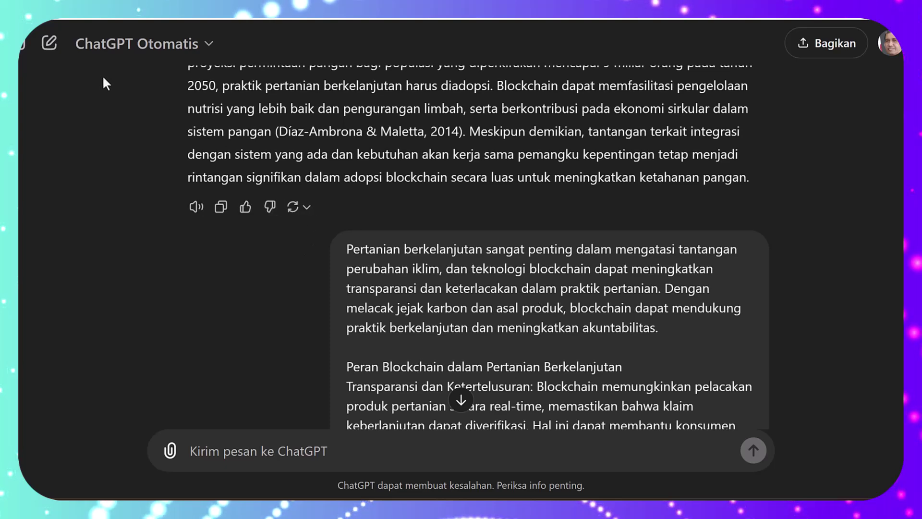
{"action": "scroll", "coordinate": [478, 213], "scroll_direction": "up", "scroll_amount": 4}
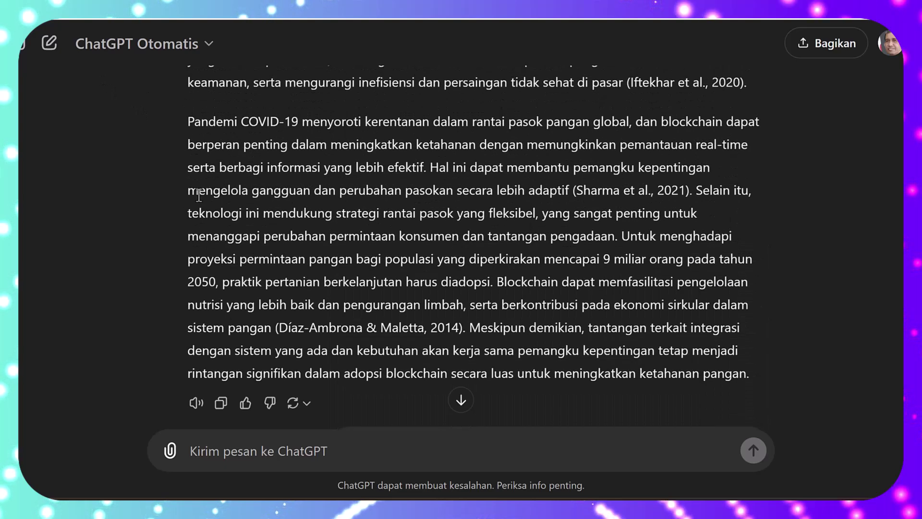
{"action": "scroll", "coordinate": [478, 213], "scroll_direction": "up", "scroll_amount": 7}
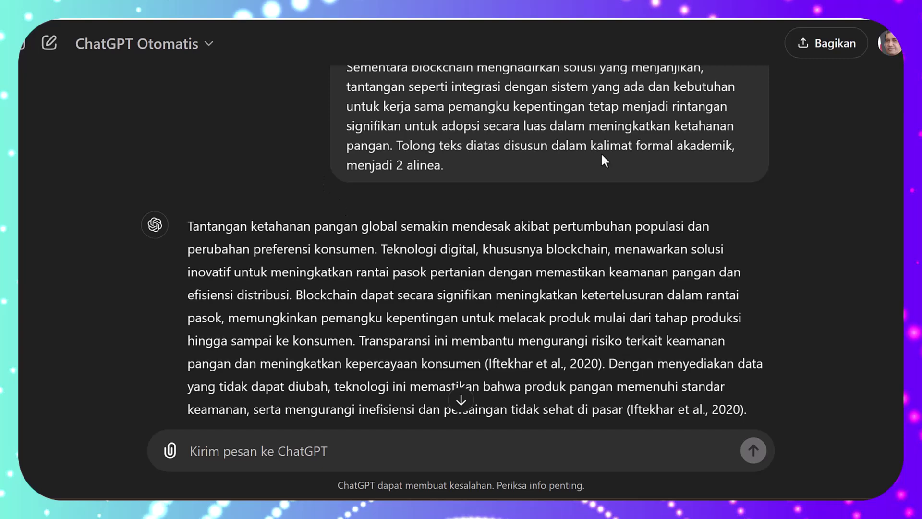
{"action": "left_click", "coordinate": [889, 44]}
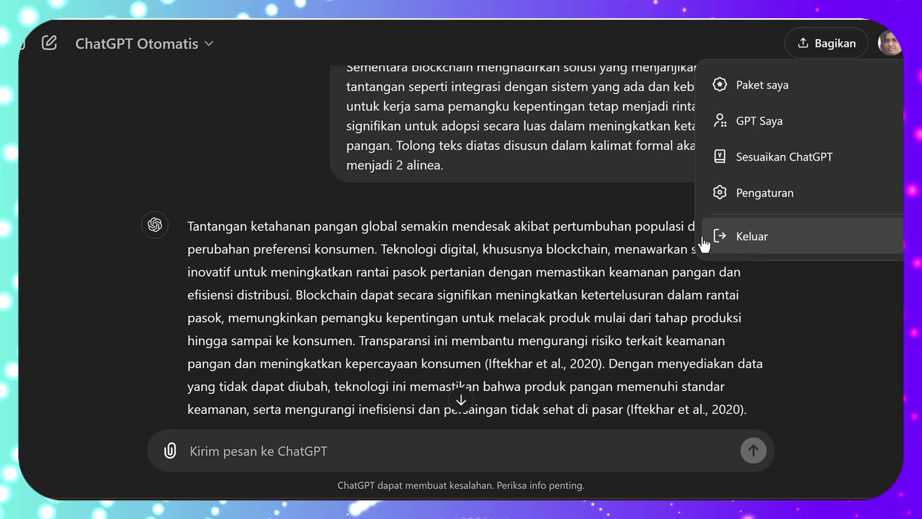
{"action": "scroll", "coordinate": [267, 168], "scroll_direction": "up", "scroll_amount": 6}
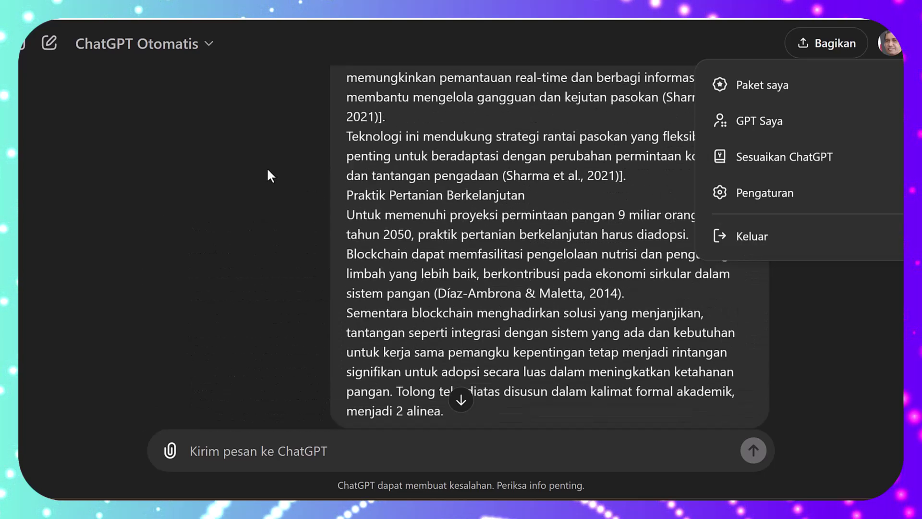
{"action": "scroll", "coordinate": [267, 166], "scroll_direction": "up", "scroll_amount": 10}
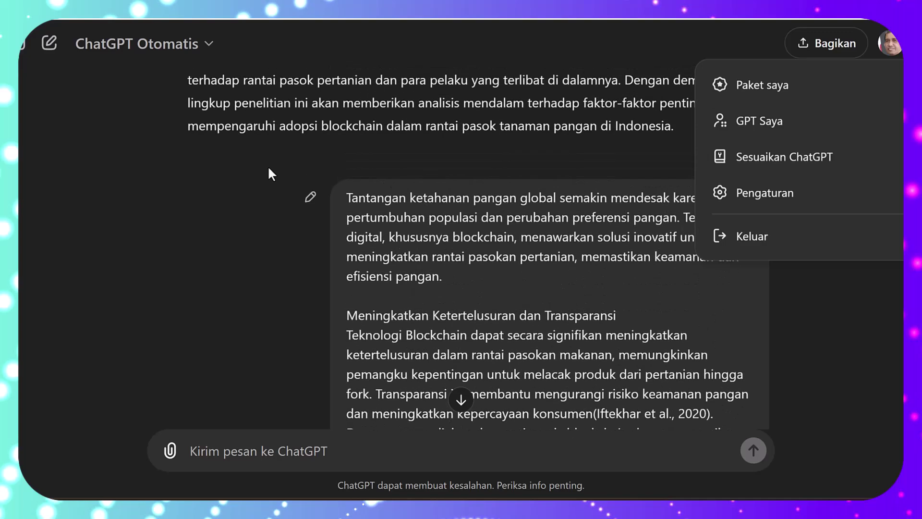
{"action": "scroll", "coordinate": [267, 166], "scroll_direction": "up", "scroll_amount": 8}
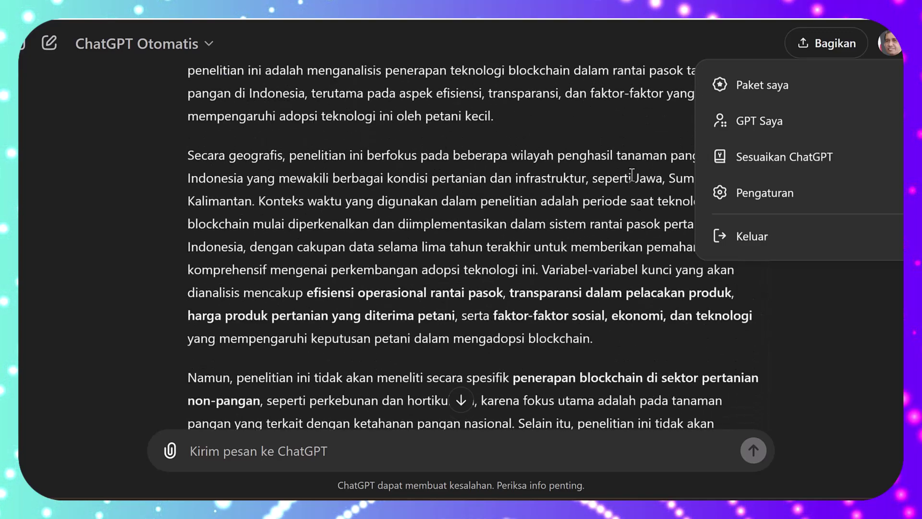
{"action": "left_click", "coordinate": [116, 139]}
- Revisit the "Lingkup Penelitian" prompt and its response, continuing to the start of the food-security message
{"action": "scroll", "coordinate": [118, 140], "scroll_direction": "up", "scroll_amount": 7}
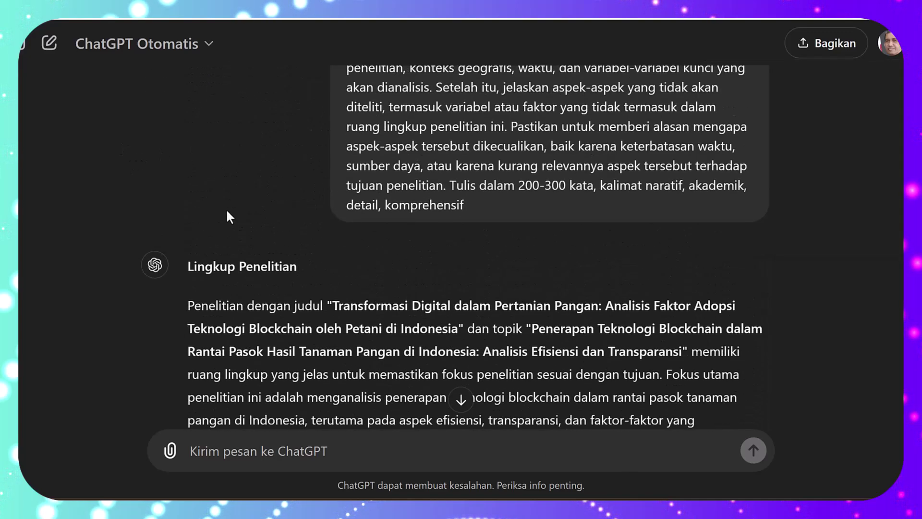
{"action": "scroll", "coordinate": [259, 230], "scroll_direction": "down", "scroll_amount": 4}
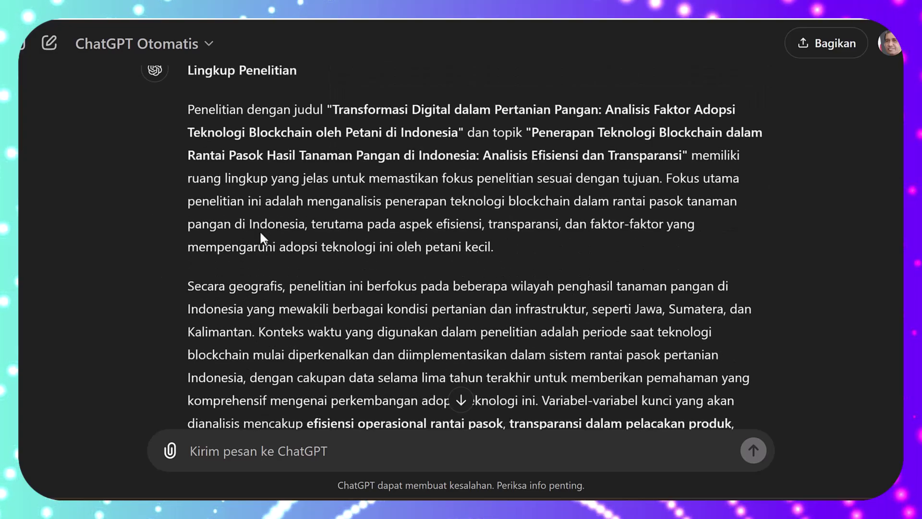
{"action": "scroll", "coordinate": [259, 230], "scroll_direction": "down", "scroll_amount": 5}
{"action": "scroll", "coordinate": [260, 232], "scroll_direction": "down", "scroll_amount": 8}
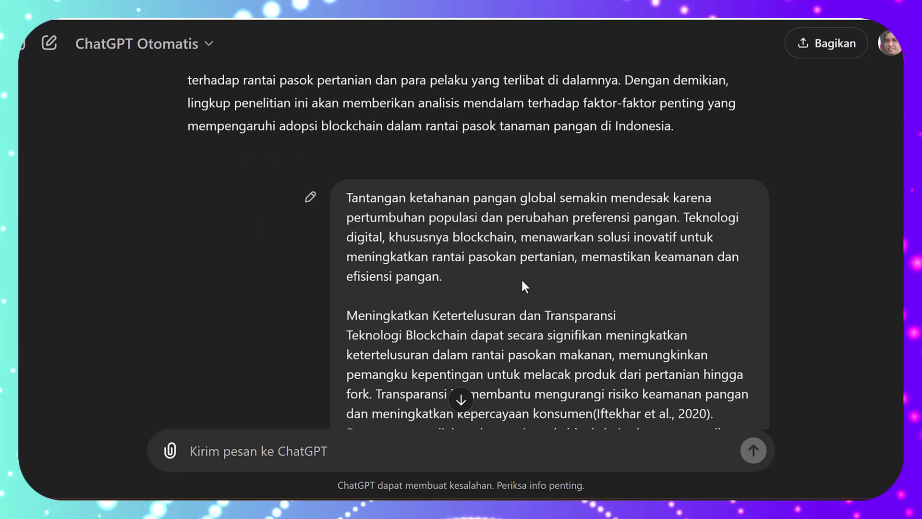
- Reread the food-security message's sections on traceability, resilience and sustainable farming through to its closing instruction
{"action": "scroll", "coordinate": [523, 286], "scroll_direction": "down", "scroll_amount": 1}
{"action": "scroll", "coordinate": [427, 199], "scroll_direction": "down", "scroll_amount": 2}
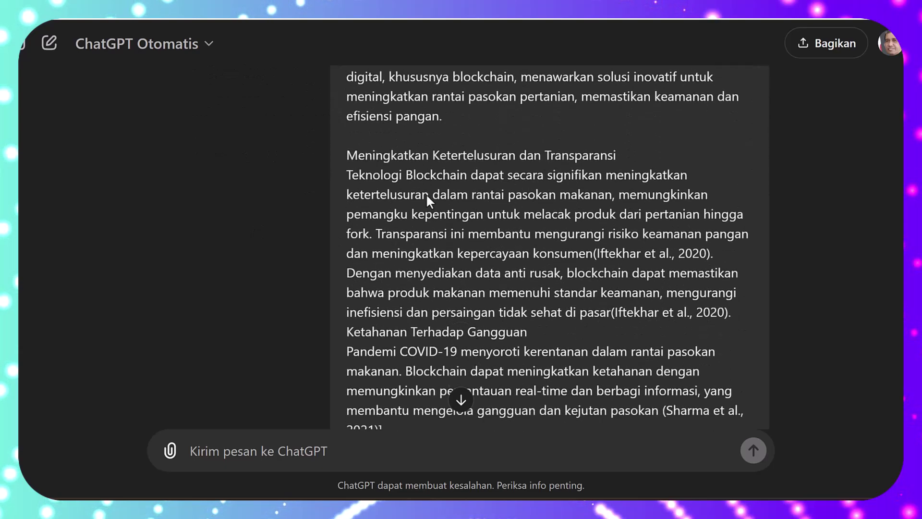
{"action": "scroll", "coordinate": [426, 199], "scroll_direction": "down", "scroll_amount": 3}
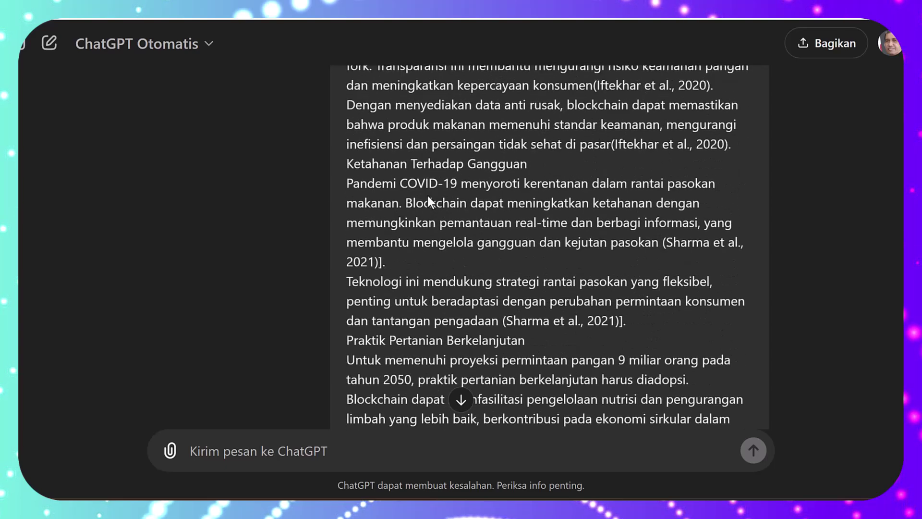
{"action": "scroll", "coordinate": [427, 195], "scroll_direction": "down", "scroll_amount": 4}
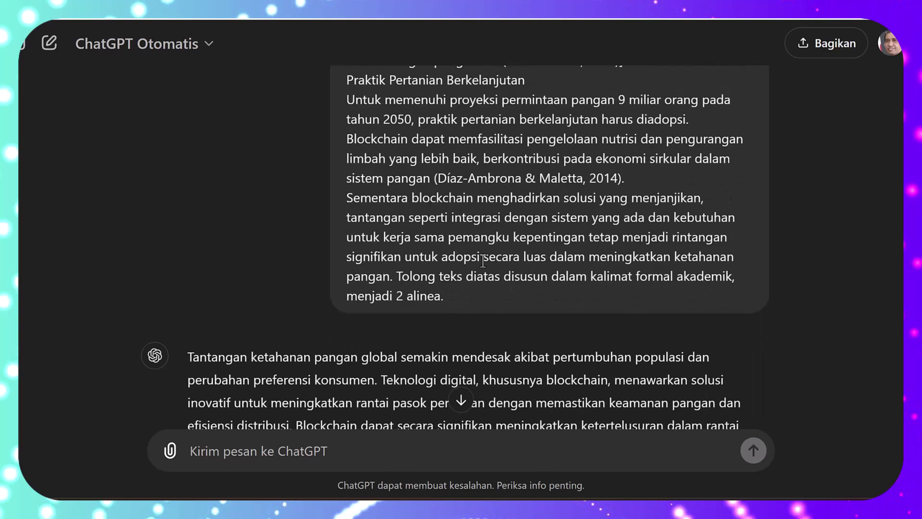
- Highlight the instruction "Tolong teks diatas disusun dalam kalimat formal akademik, menjadi 2 alinea.", clear the selection and read the food-security response
{"action": "left_click_drag", "start_coordinate": [397, 275], "coordinate": [449, 296]}
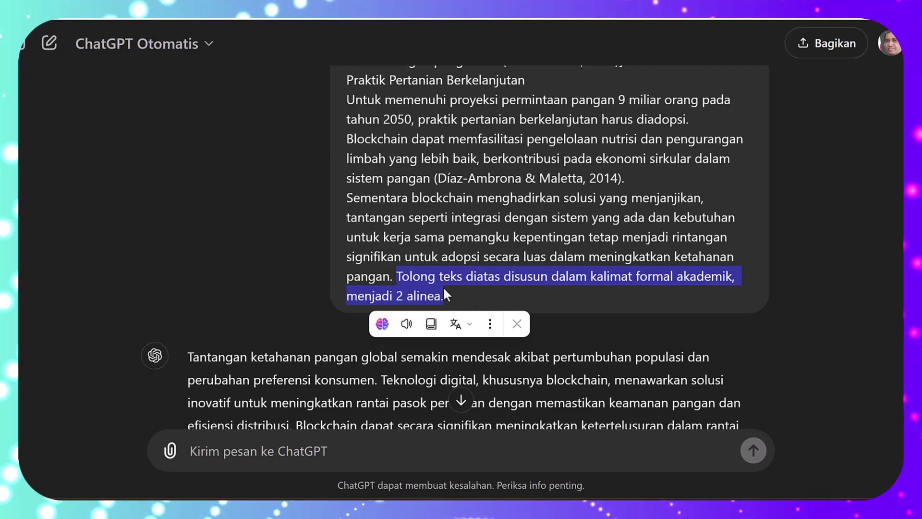
{"action": "left_click", "coordinate": [269, 257]}
{"action": "scroll", "coordinate": [268, 258], "scroll_direction": "down", "scroll_amount": 5}
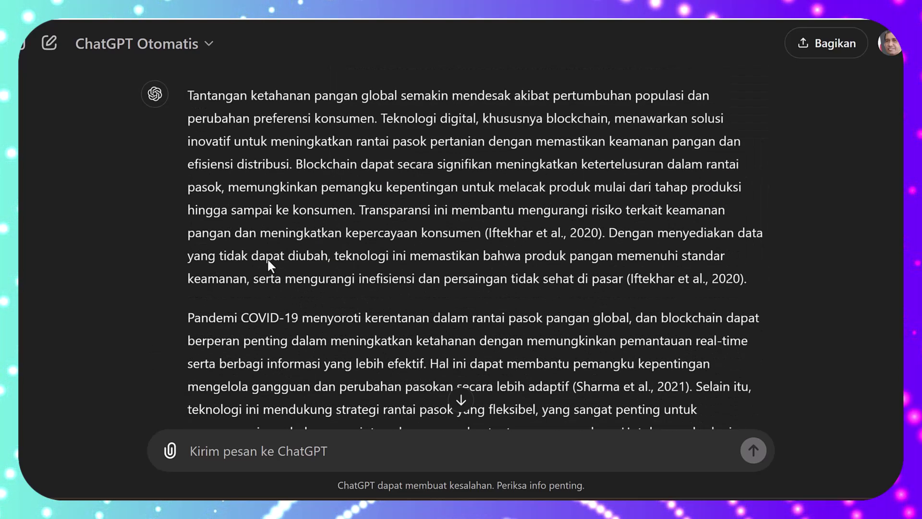
{"action": "scroll", "coordinate": [287, 205], "scroll_direction": "down", "scroll_amount": 6}
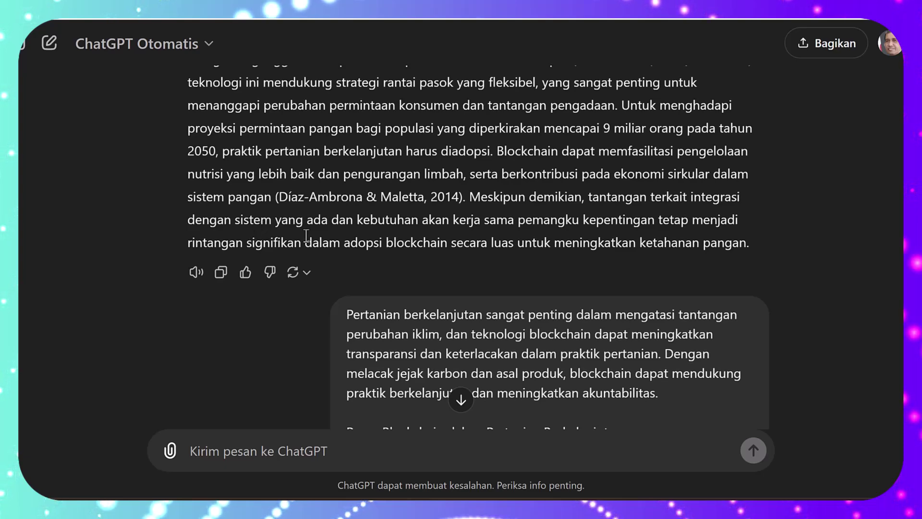
- Return to the food-security message, highlight its closing "Tolong teks diatas disusun" instruction again and compare it with the response
{"action": "scroll", "coordinate": [307, 236], "scroll_direction": "up", "scroll_amount": 7}
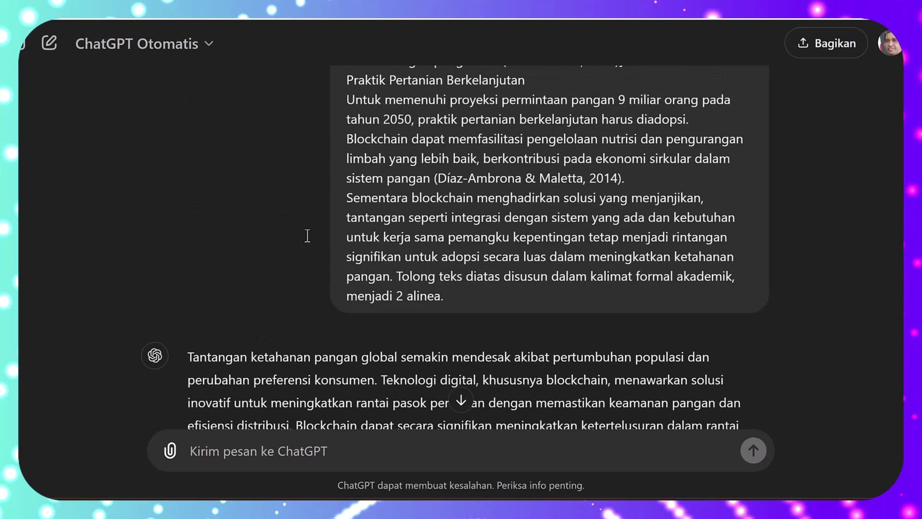
{"action": "left_click_drag", "start_coordinate": [397, 275], "coordinate": [458, 294]}
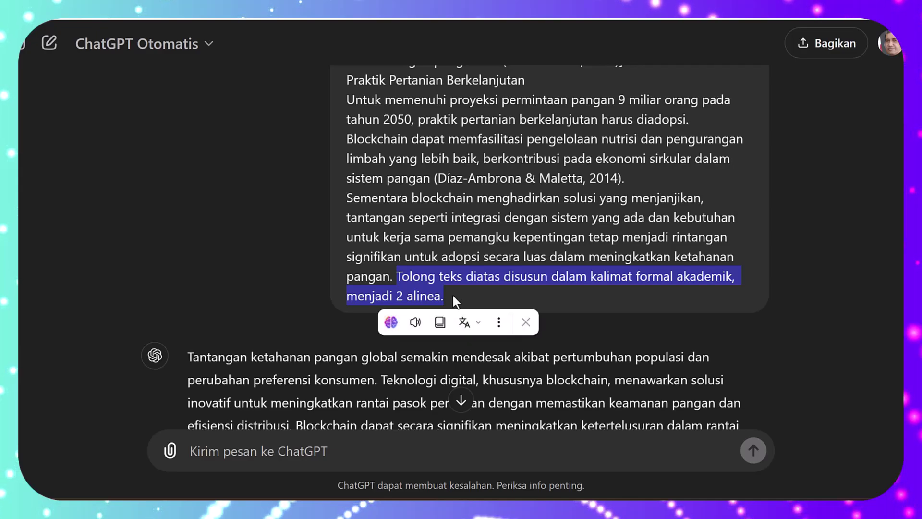
{"action": "scroll", "coordinate": [365, 301], "scroll_direction": "down", "scroll_amount": 14}
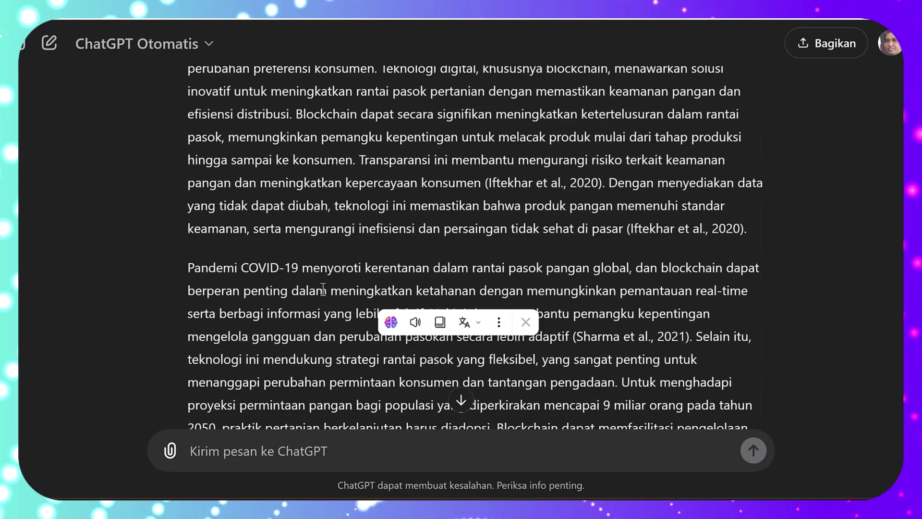
- Read the sustainable-farming message and highlight its closing instruction "Tolong teks diatas susun dalam kalimat formal akademik, sebanyak 2 alinea"
{"action": "scroll", "coordinate": [323, 288], "scroll_direction": "down", "scroll_amount": 7}
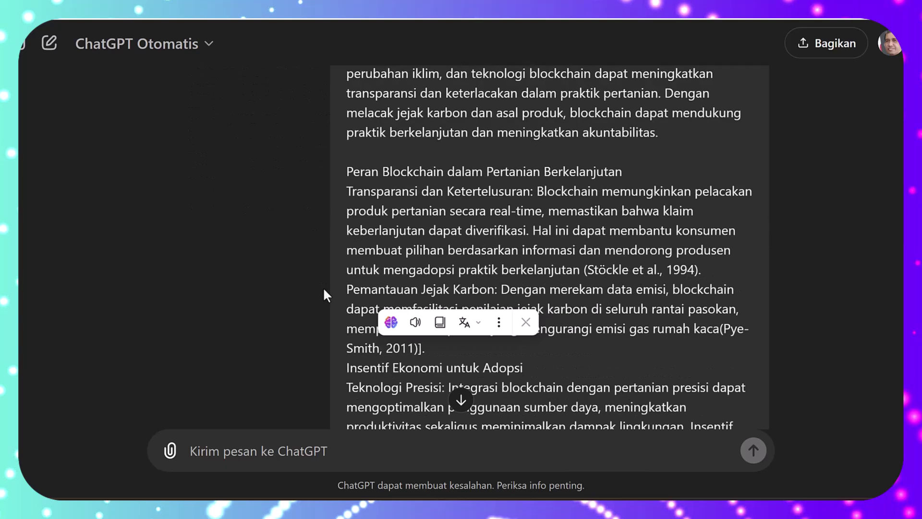
{"action": "scroll", "coordinate": [431, 203], "scroll_direction": "down", "scroll_amount": 5}
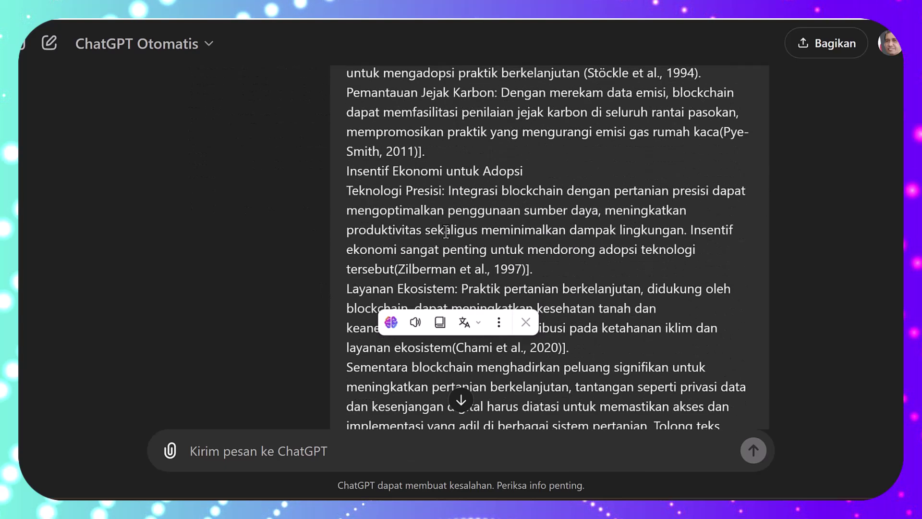
{"action": "scroll", "coordinate": [455, 204], "scroll_direction": "down", "scroll_amount": 1}
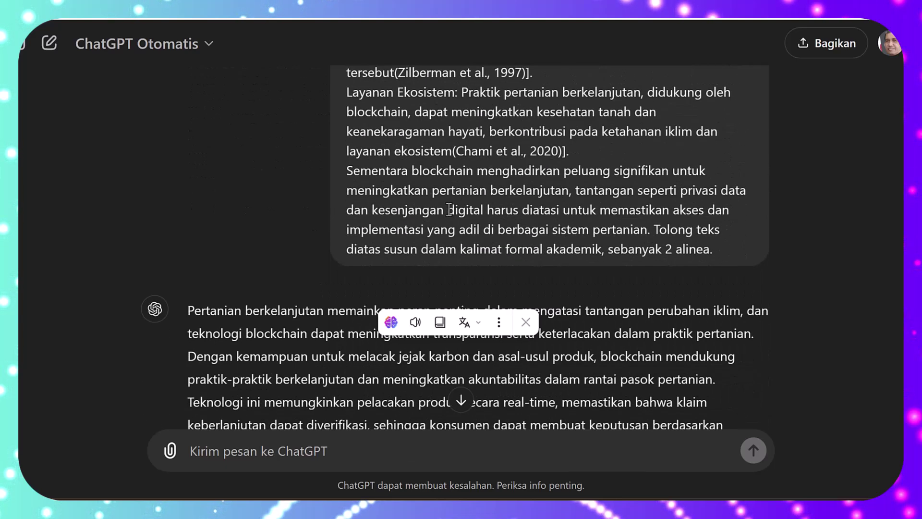
{"action": "scroll", "coordinate": [457, 202], "scroll_direction": "down", "scroll_amount": 2}
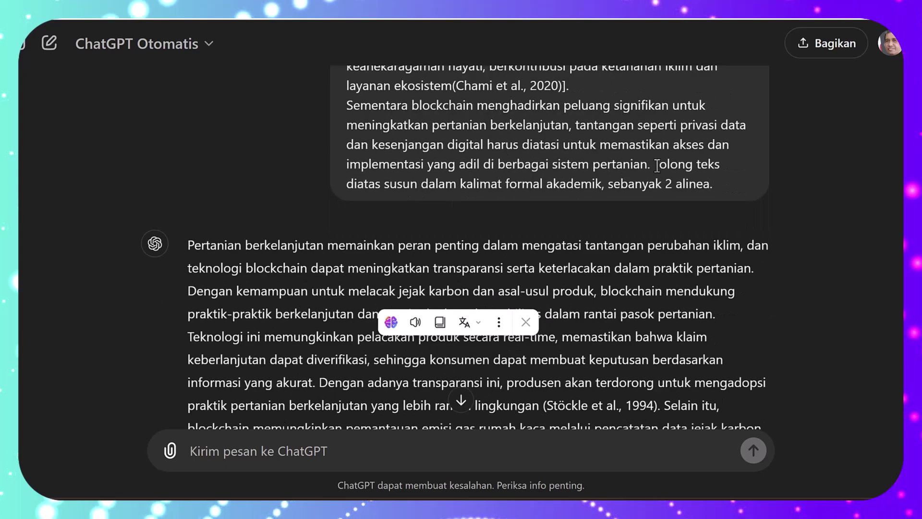
{"action": "left_click_drag", "start_coordinate": [654, 165], "coordinate": [710, 184]}
- Compare the highlighted instruction with the sustainable-farming response through its final paragraph, then dismiss the floating selection toolbar
{"action": "scroll", "coordinate": [654, 200], "scroll_direction": "down", "scroll_amount": 8}
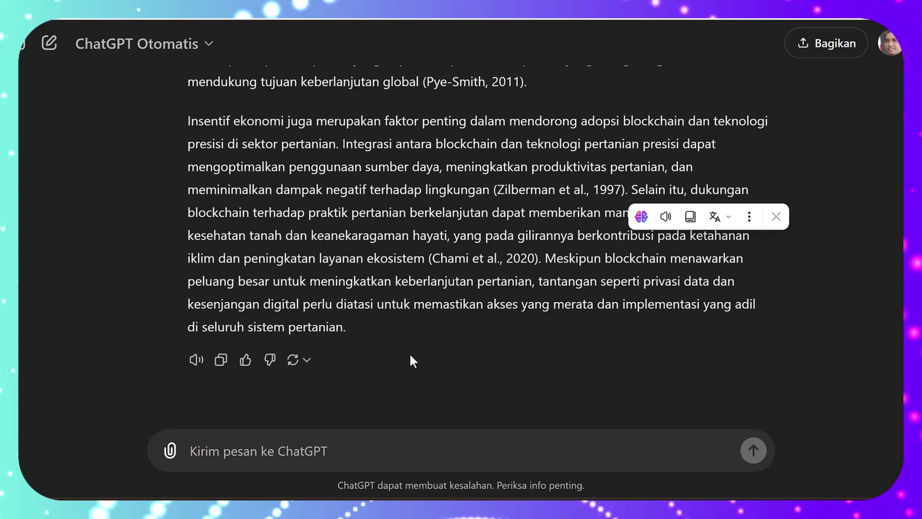
{"action": "scroll", "coordinate": [411, 358], "scroll_direction": "up", "scroll_amount": 10}
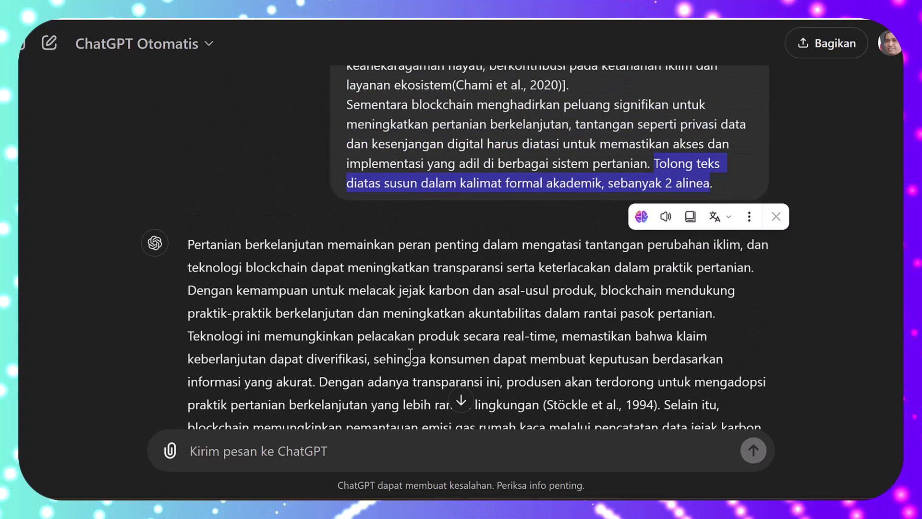
{"action": "scroll", "coordinate": [410, 356], "scroll_direction": "down", "scroll_amount": 8}
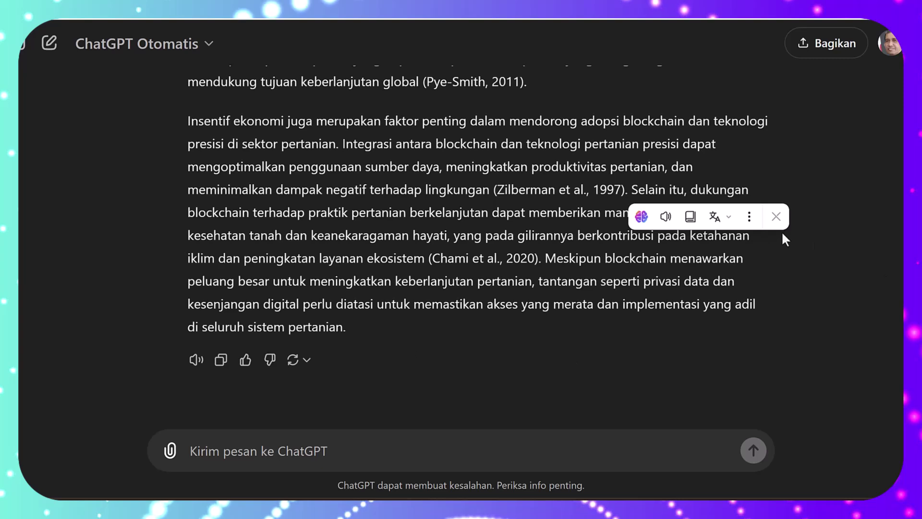
{"action": "left_click", "coordinate": [778, 223]}
{"action": "left_click", "coordinate": [801, 165]}
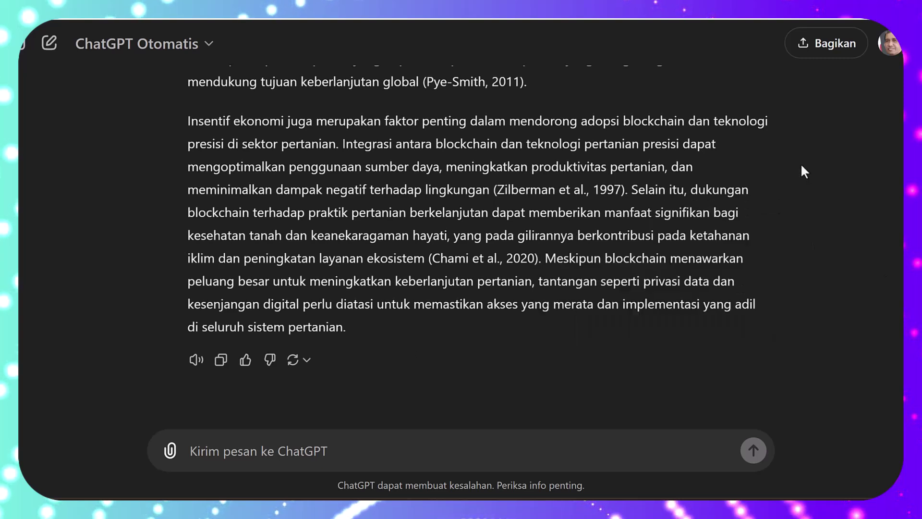